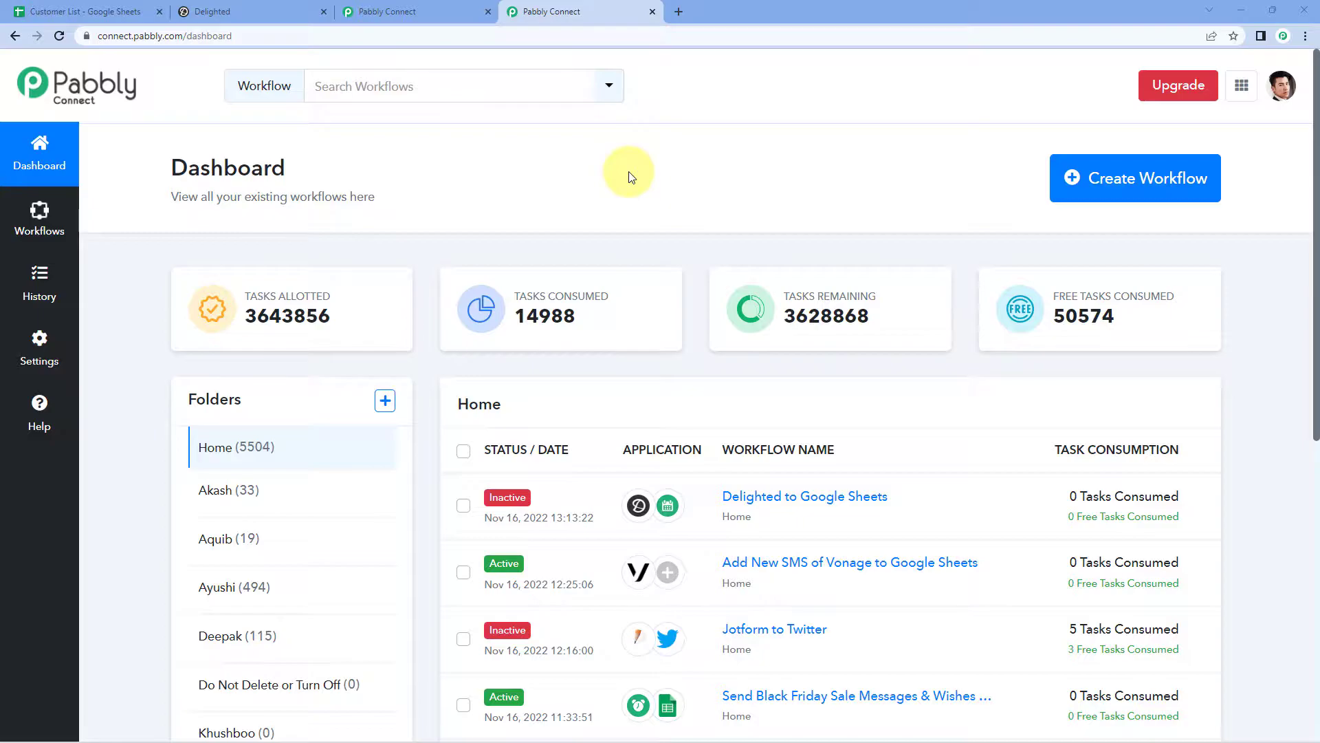
Step: Create a new workflow named 'Google Sheets to Delighted'
left_click(1108, 181)
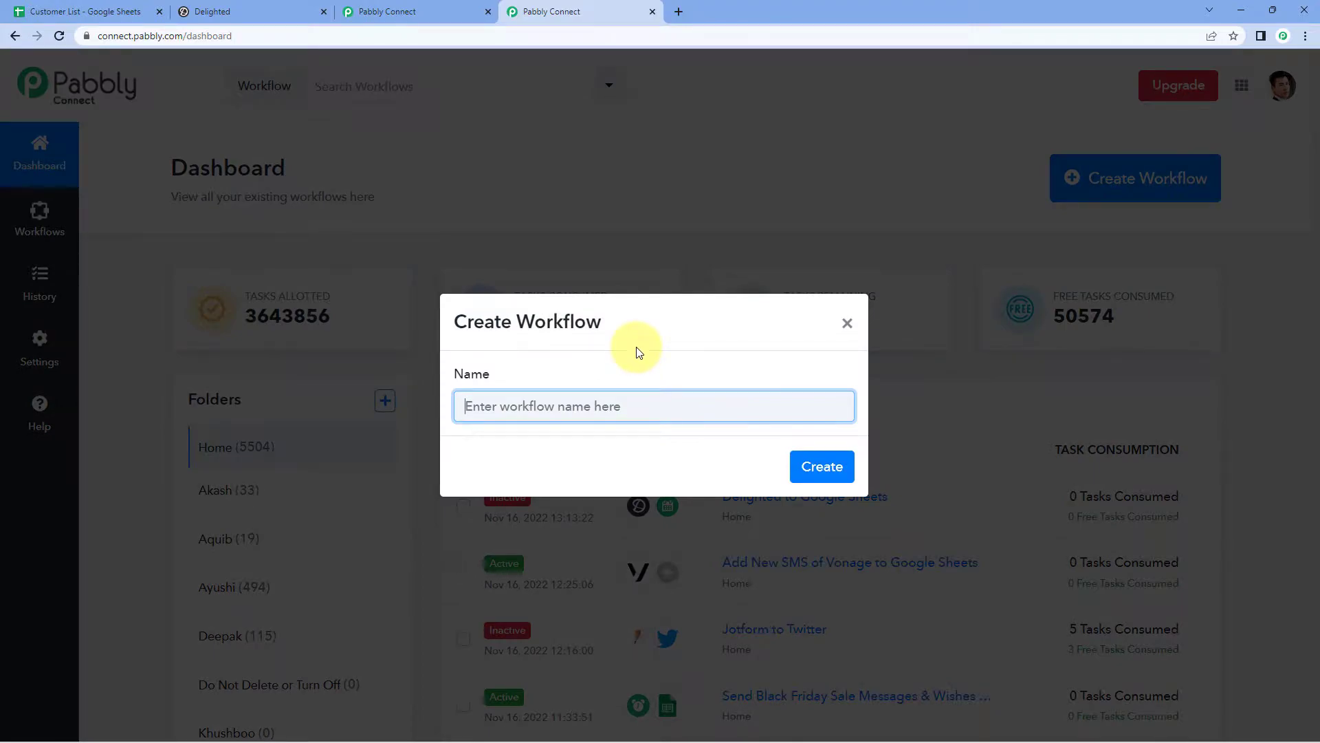
type("G")
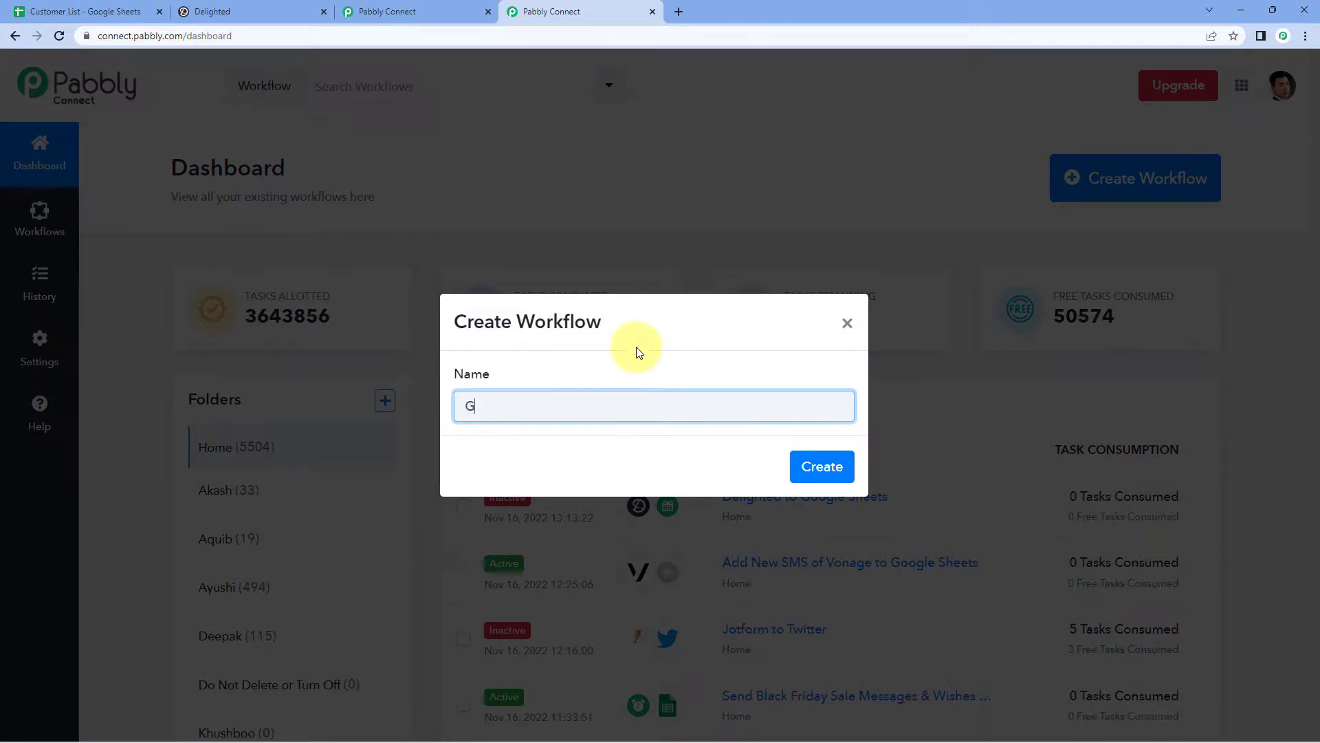
type("oogle Sheets to Delighted")
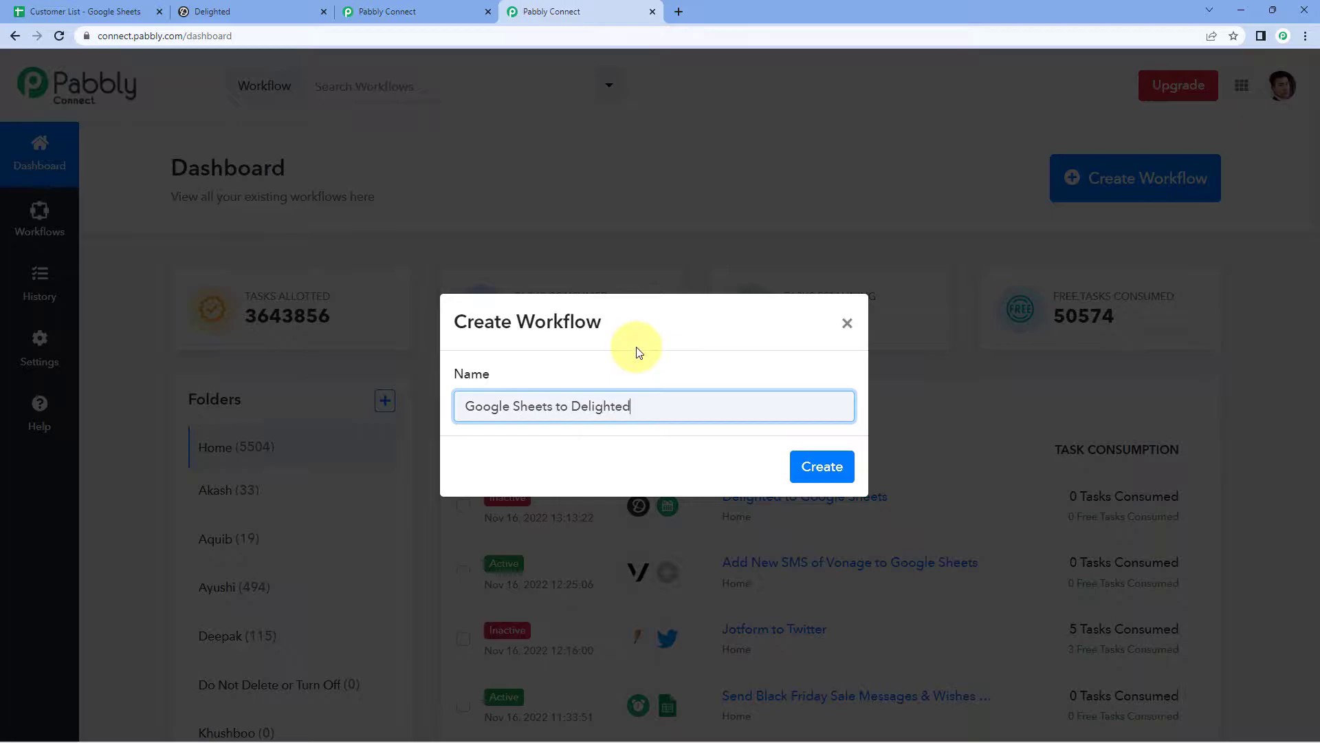
left_click(812, 465)
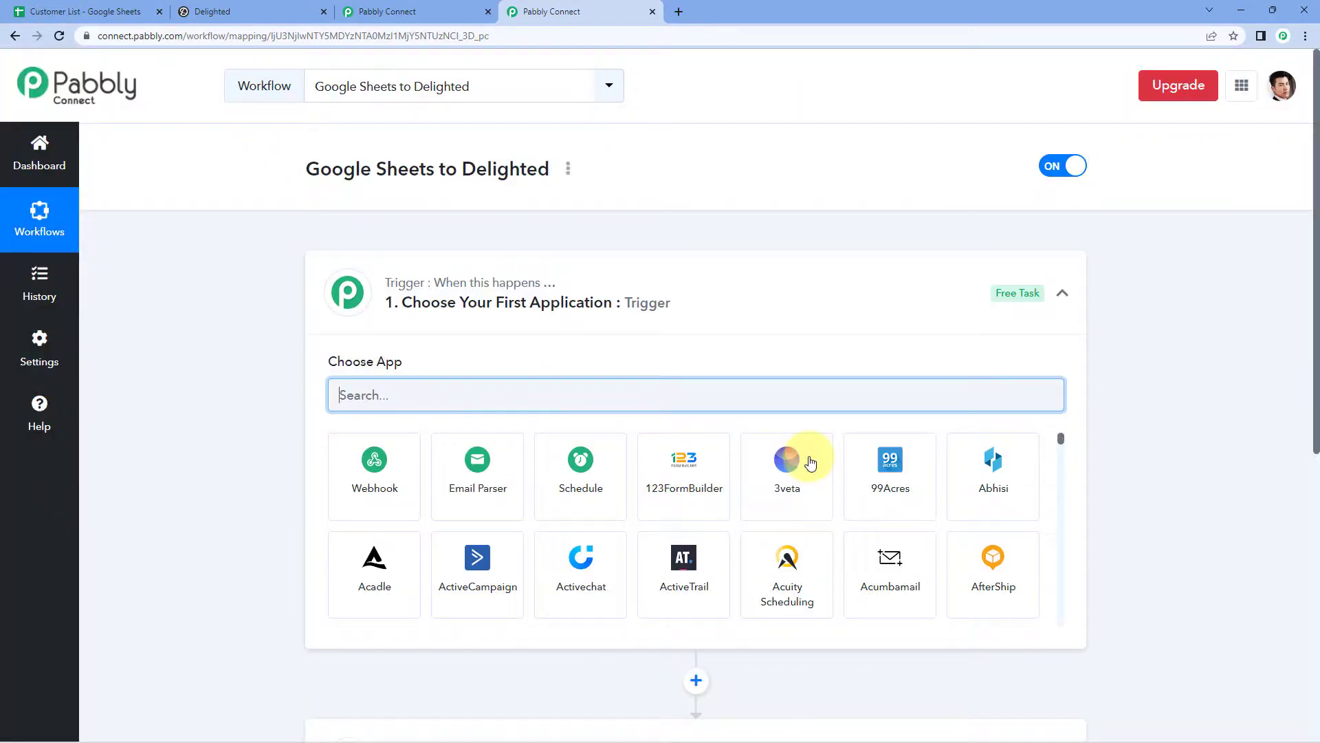
left_click(681, 303)
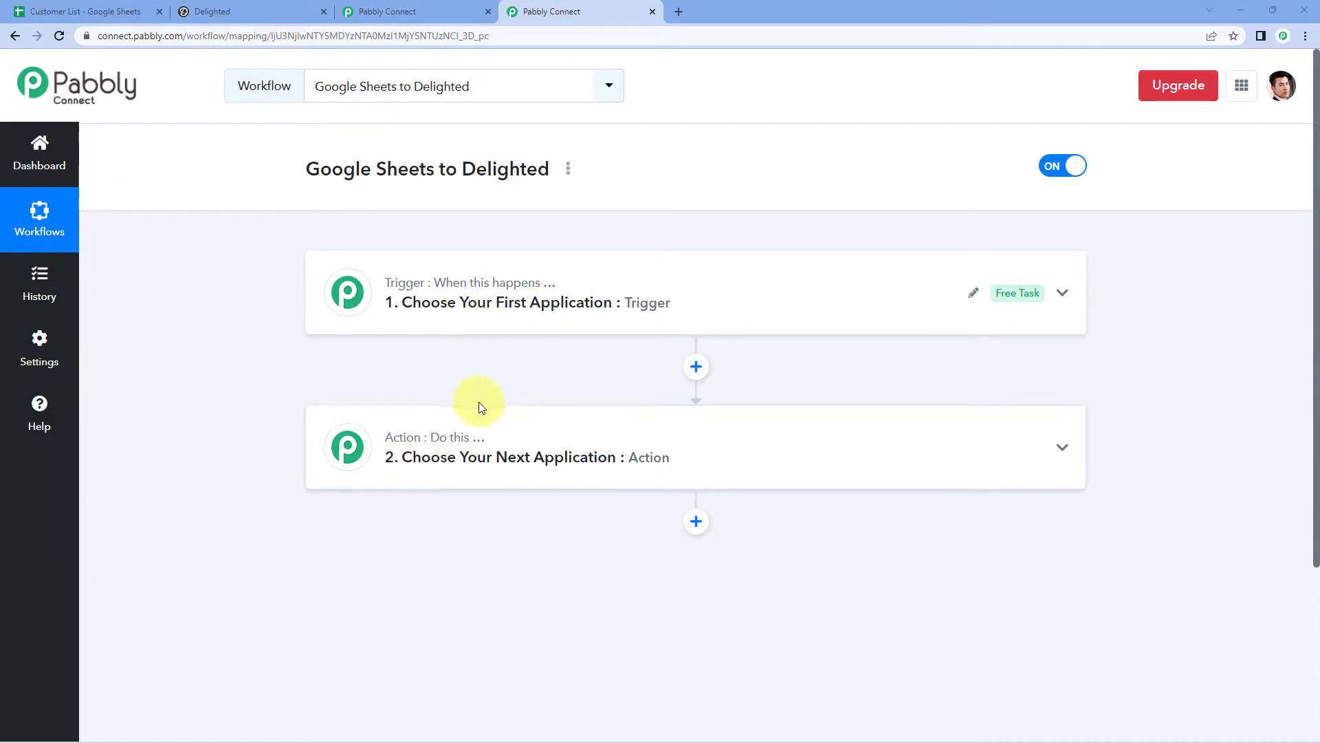
left_click(553, 282)
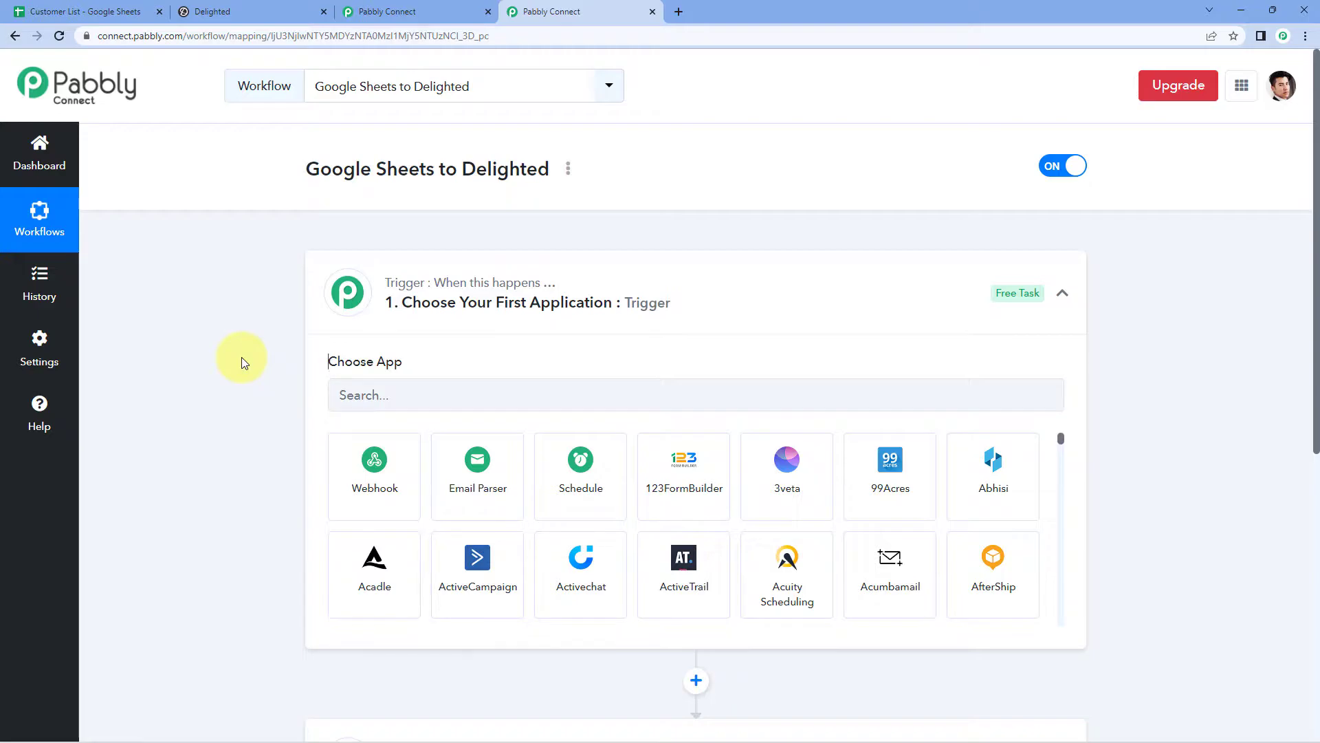
Step: Set the trigger to Google Sheets with the New or Updated Spreadsheet Row event
scroll(242, 357, "down", 2)
left_click(420, 265)
type("Google ")
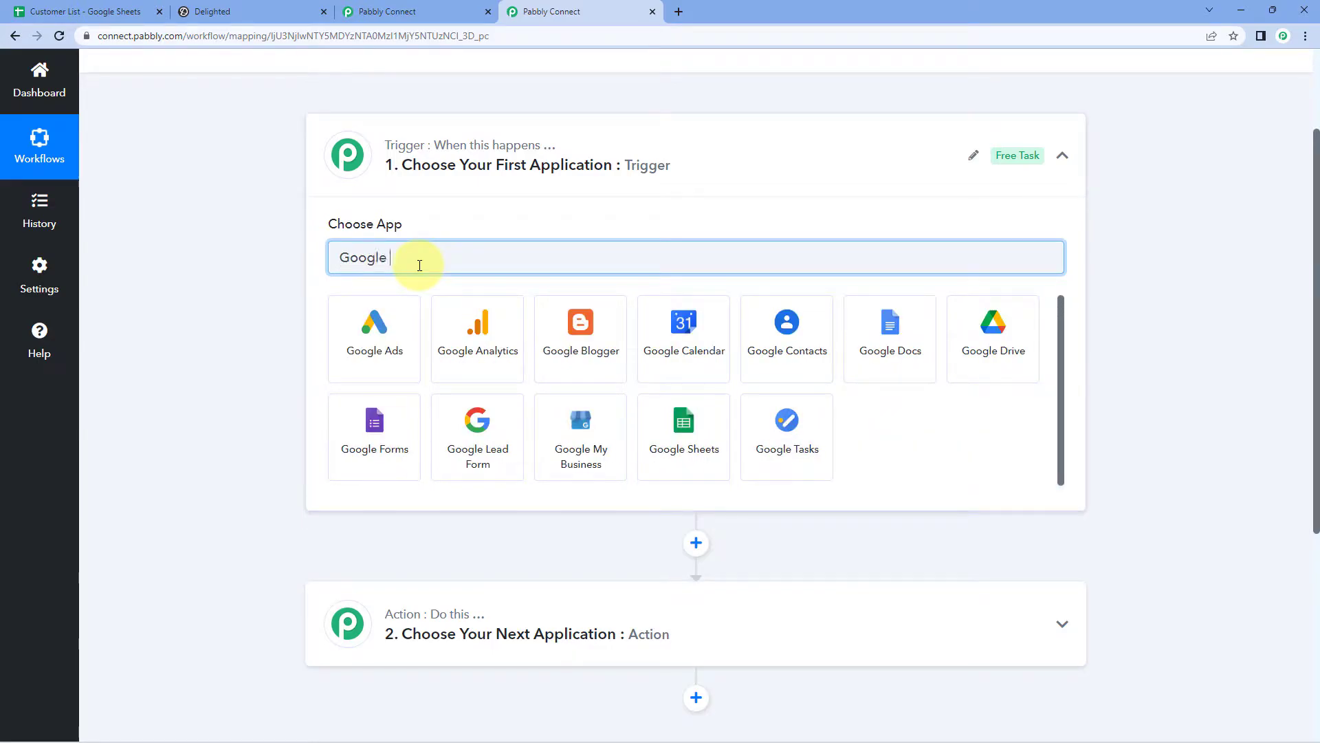
type("Sheets")
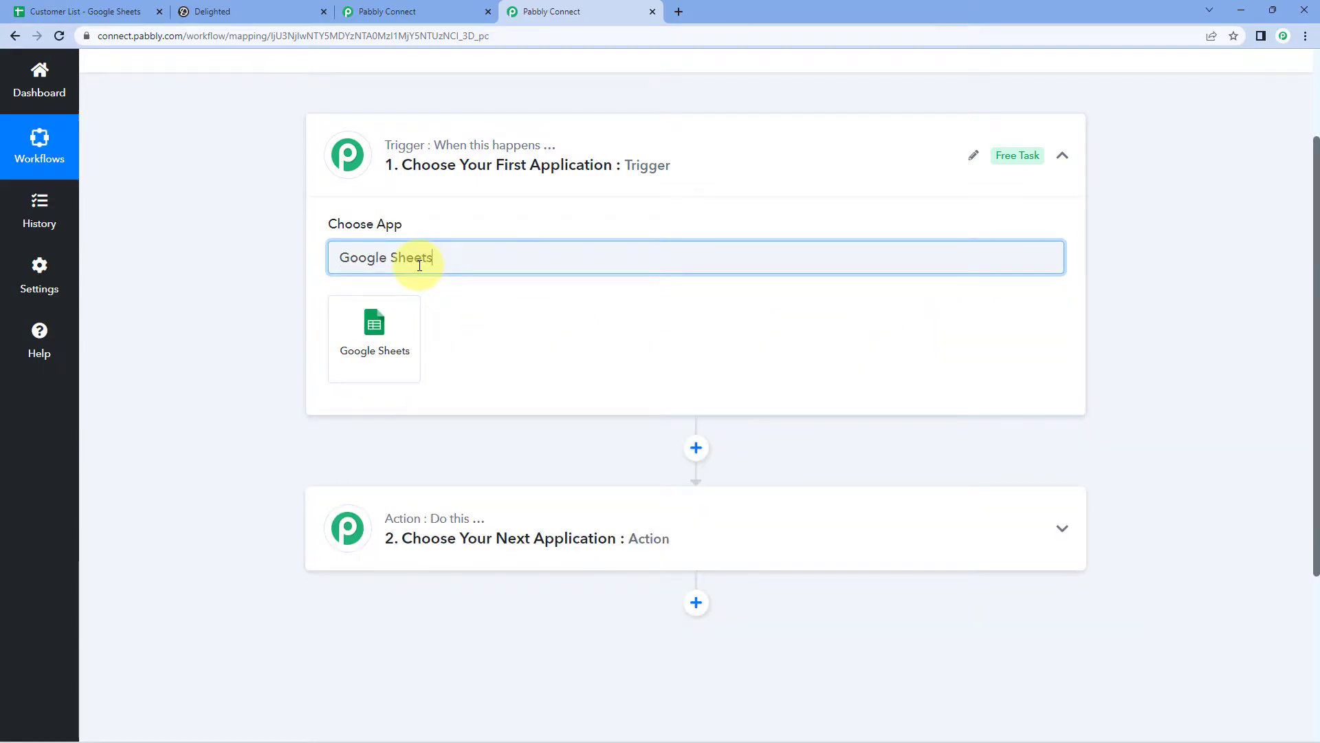
left_click(413, 341)
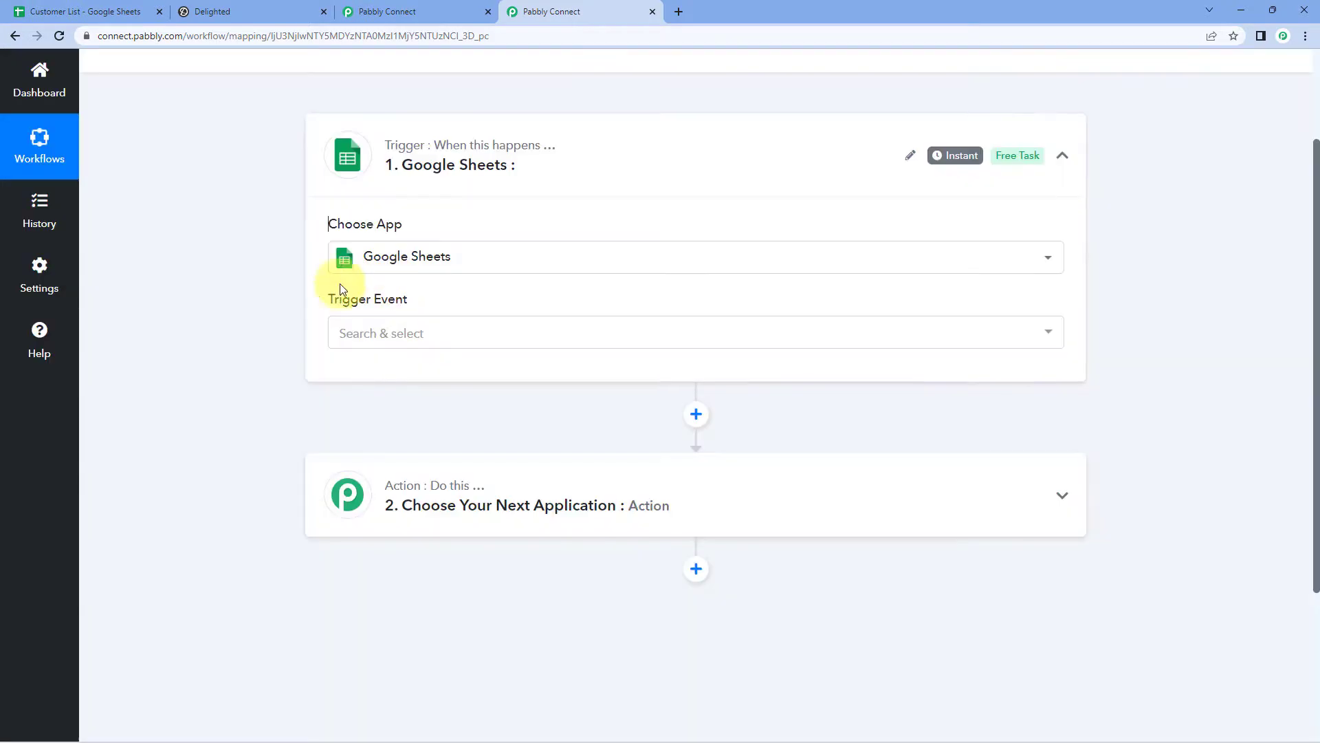
left_click(451, 333)
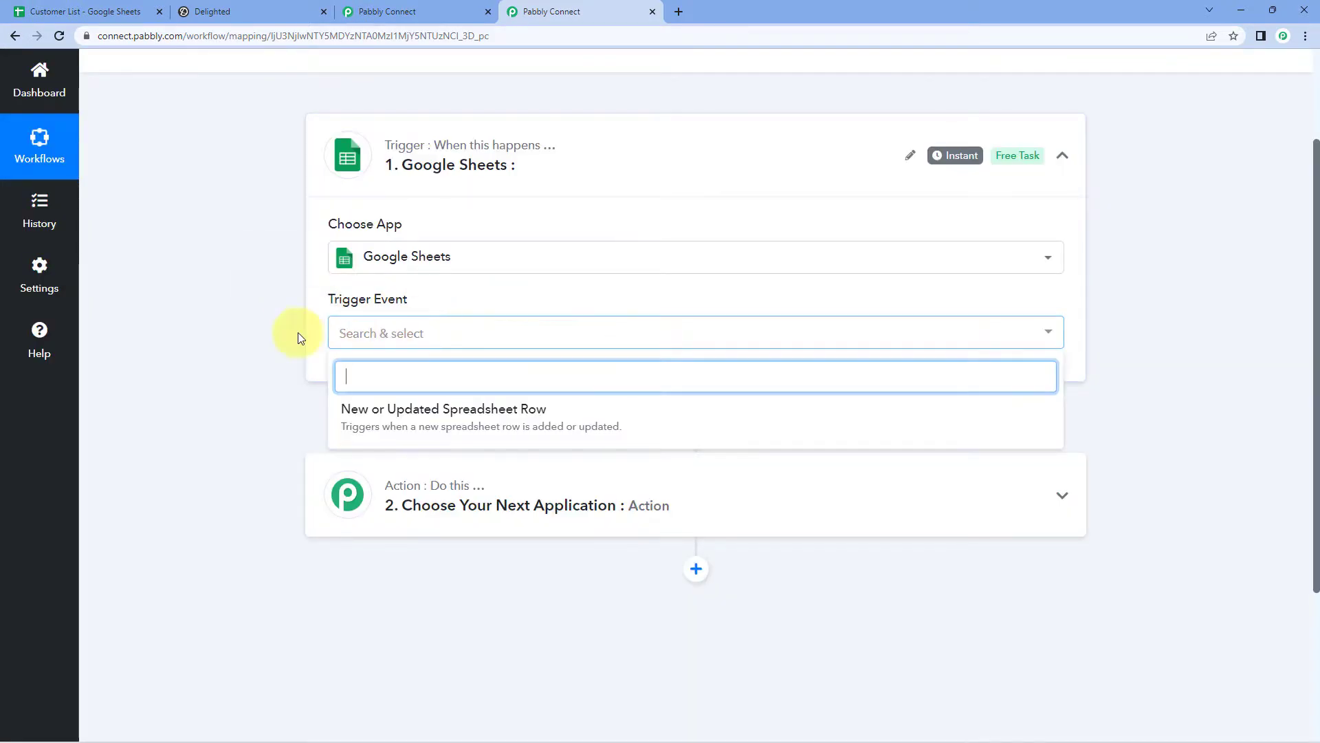
left_click(591, 417)
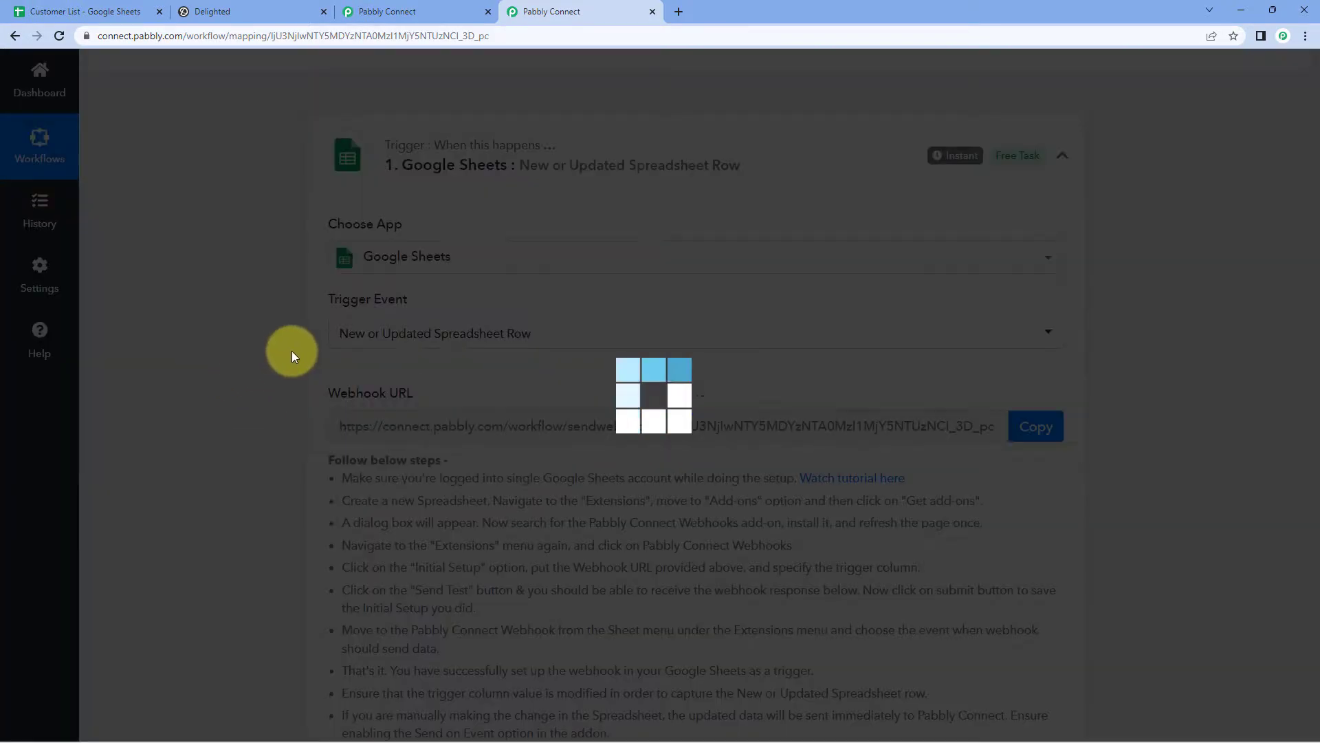
Step: Copy the trigger's webhook URL and switch to the Customer List spreadsheet
scroll(291, 351, "down", 1)
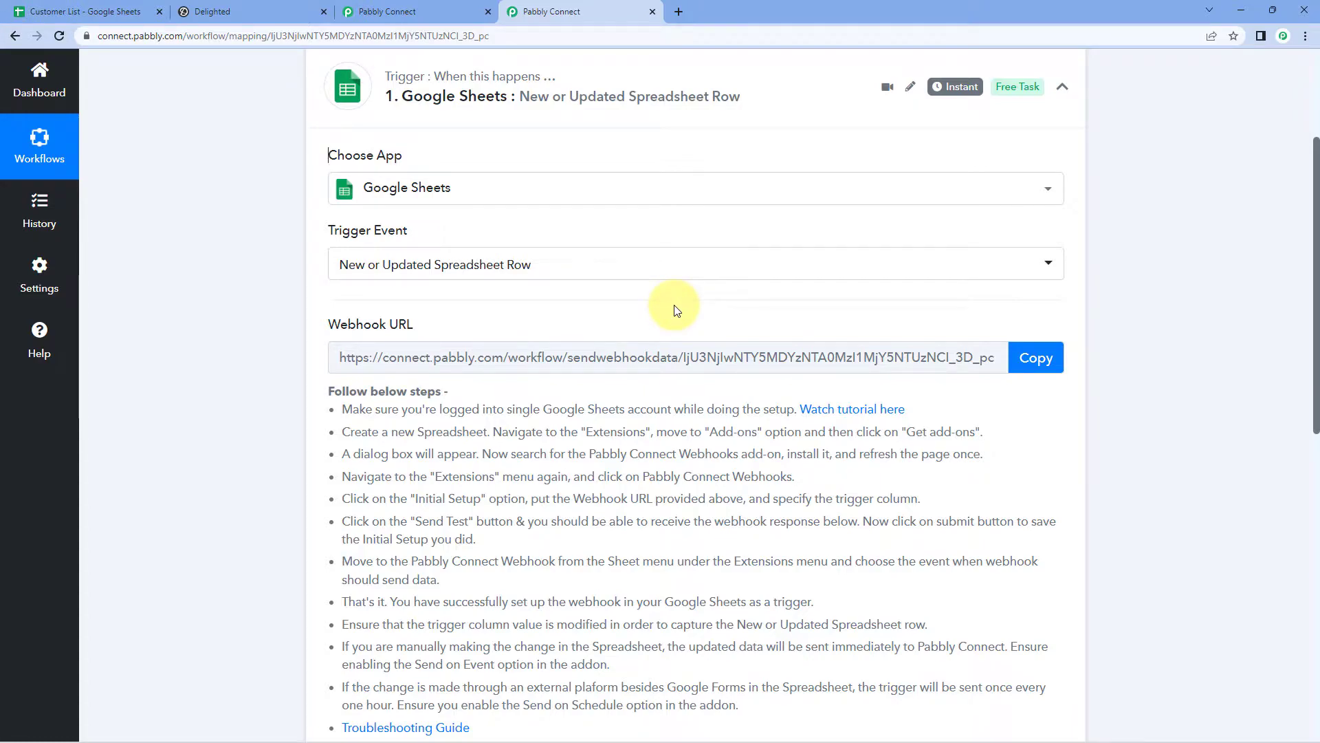
scroll(674, 306, "down", 2)
left_click_drag(339, 268, 550, 590)
left_click(537, 471)
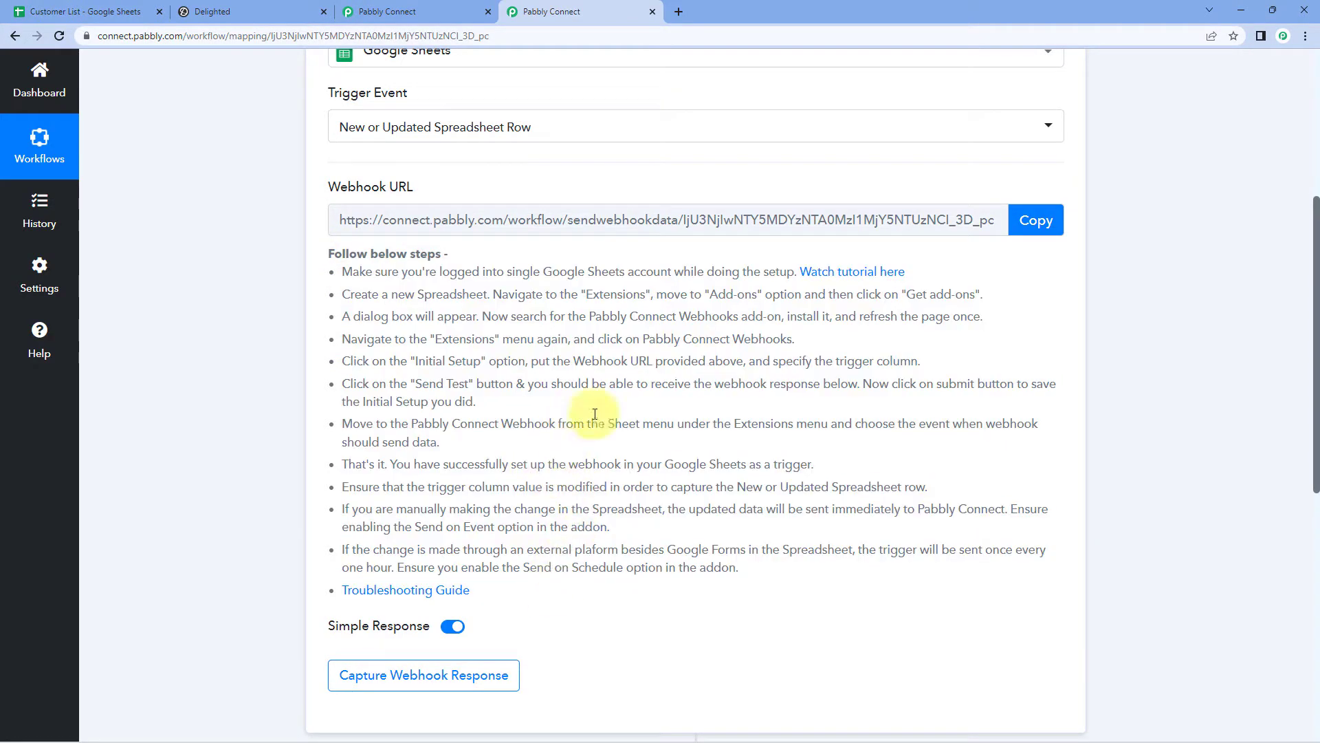
left_click(1036, 220)
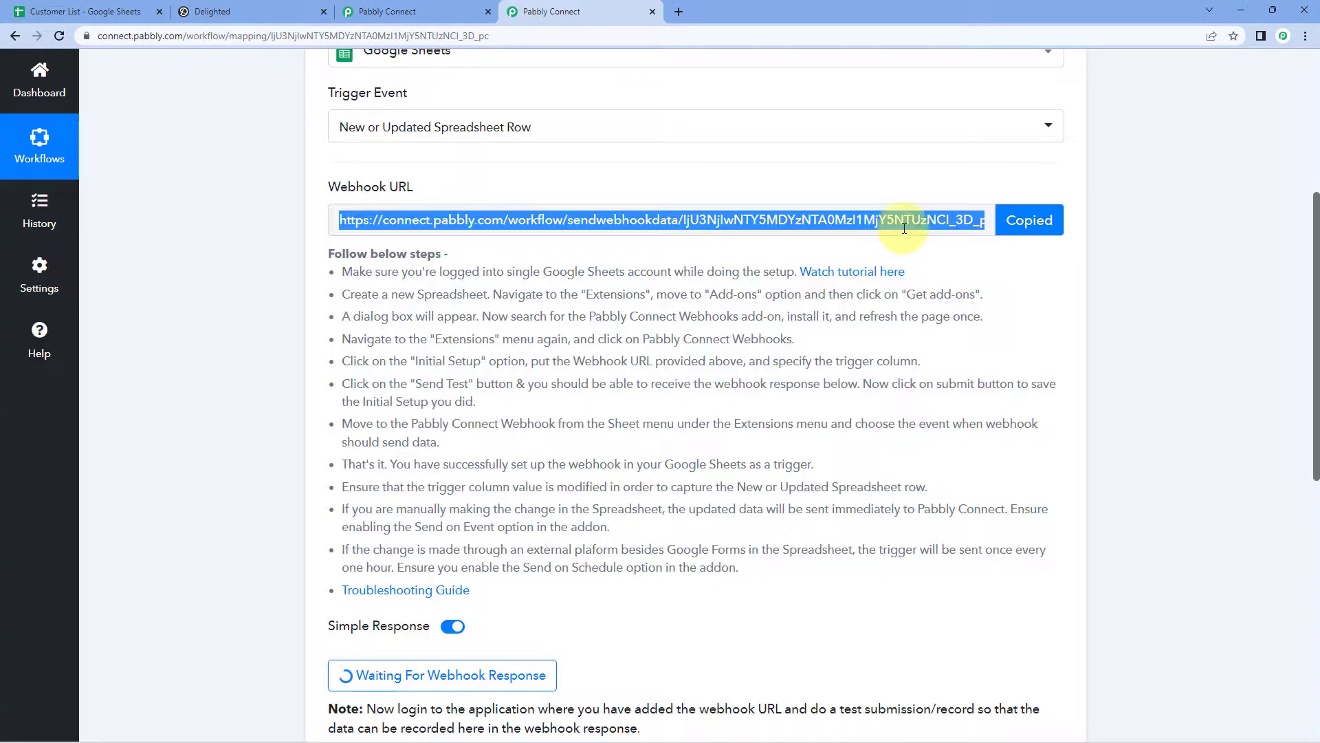
left_click(89, 11)
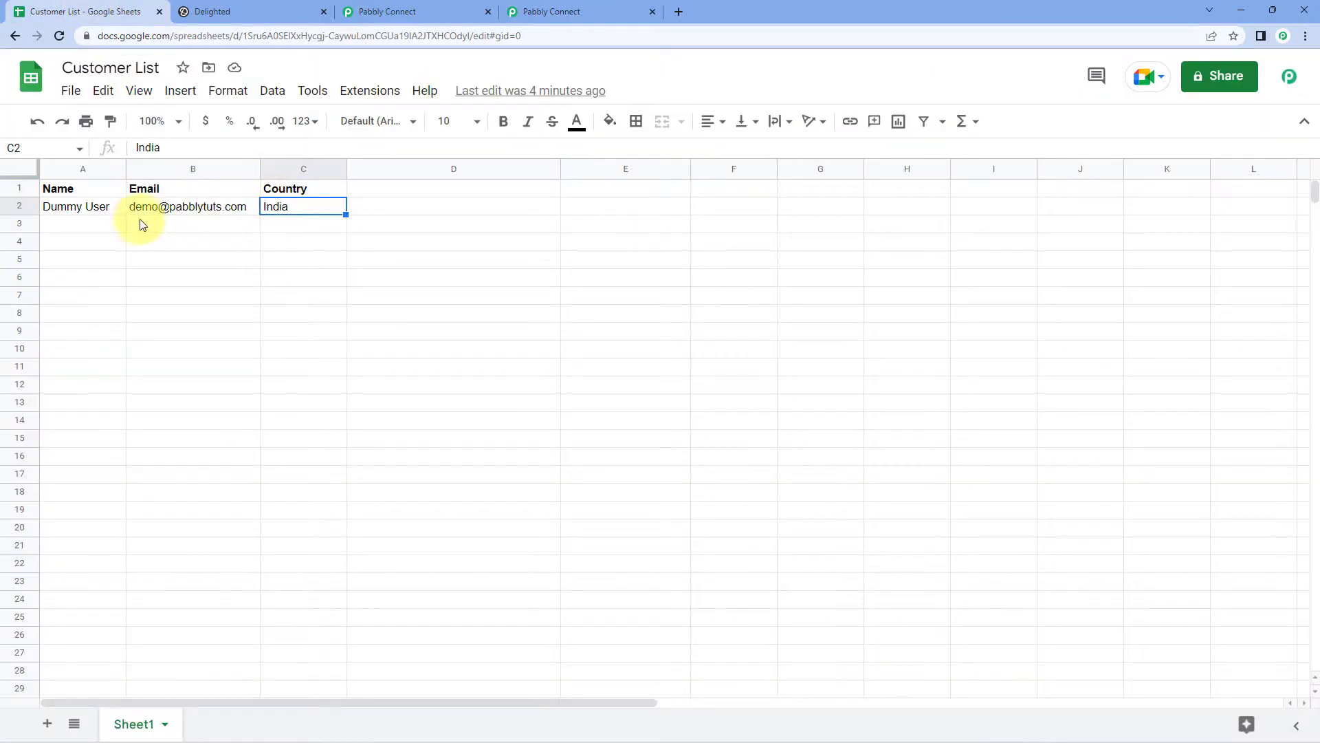
left_click(108, 226)
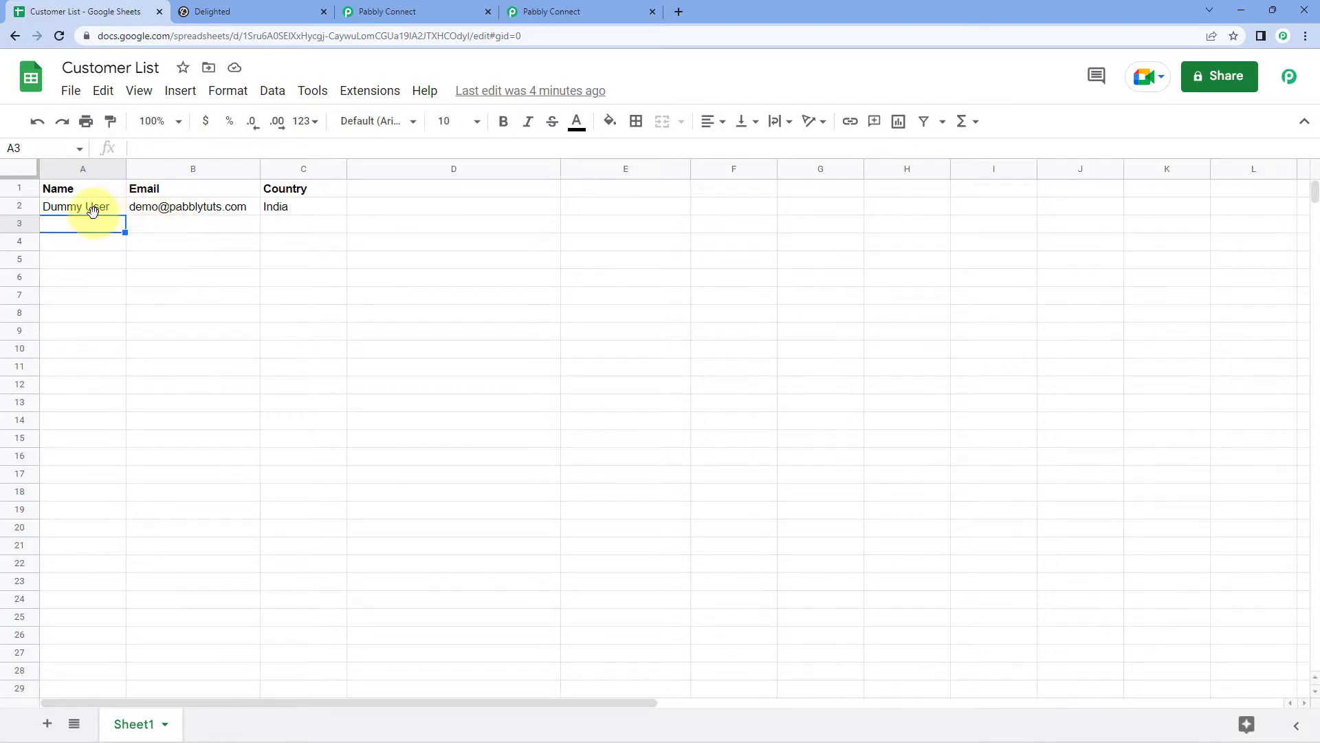
left_click(167, 227)
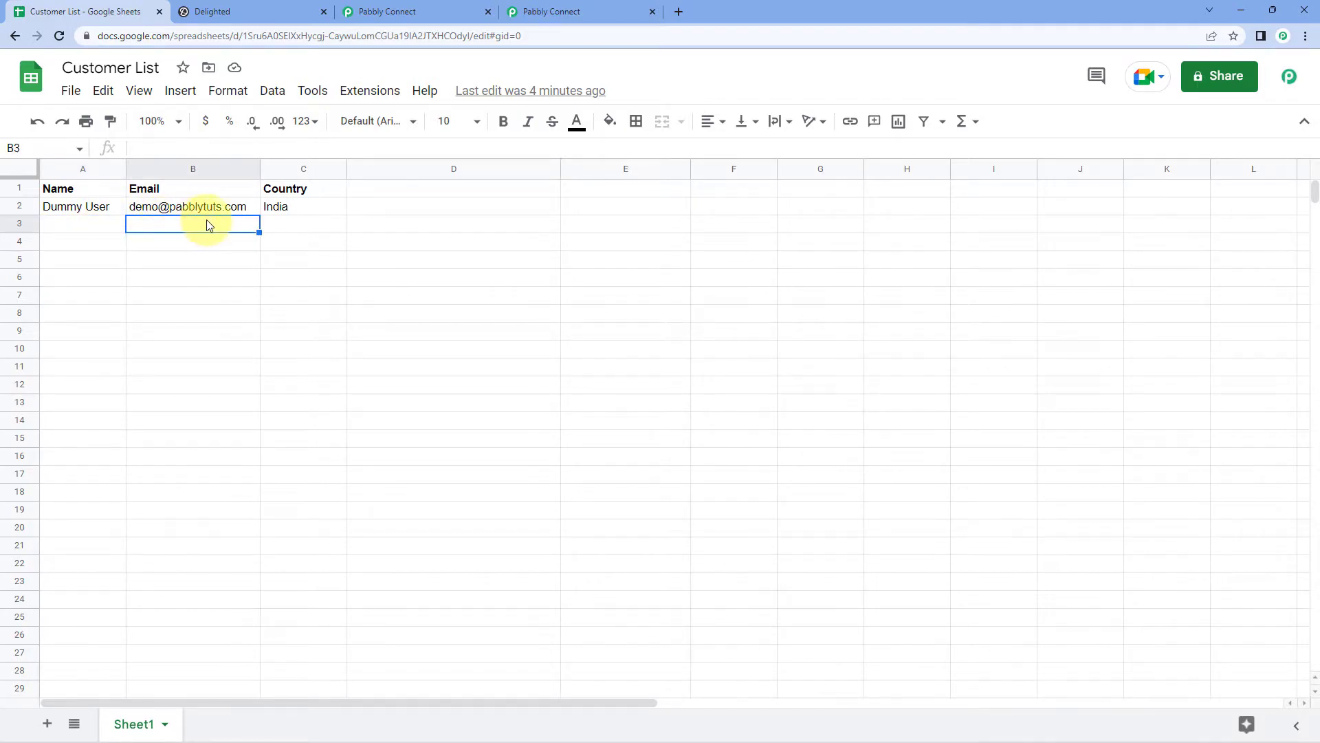
left_click(269, 222)
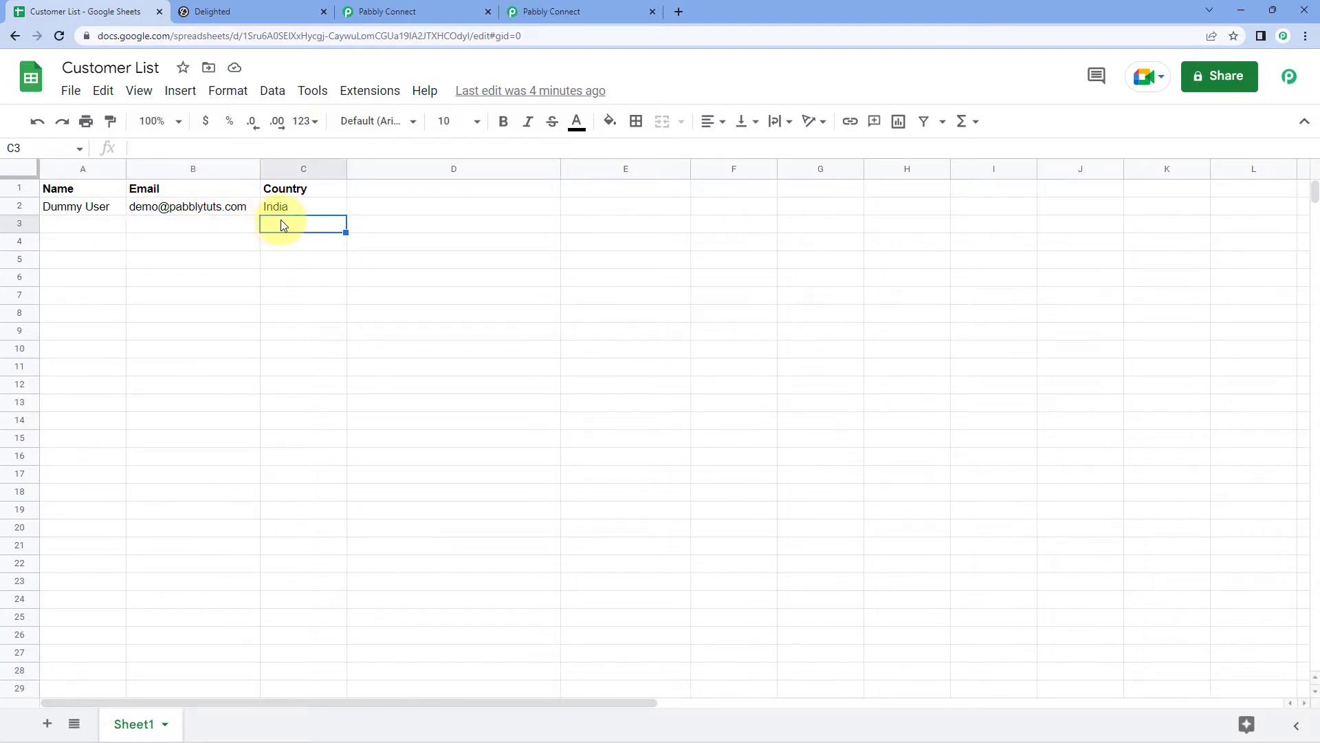
left_click(119, 223)
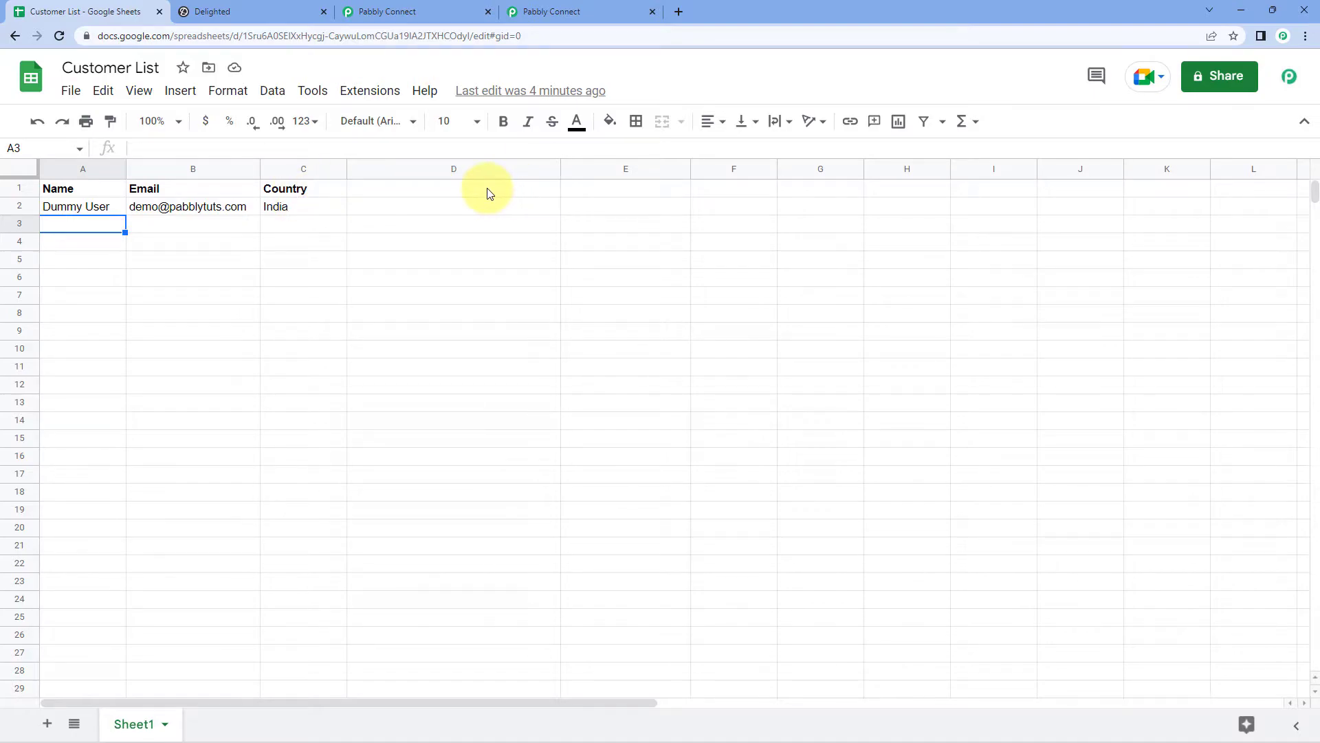
left_click(389, 95)
mouse_move(396, 136)
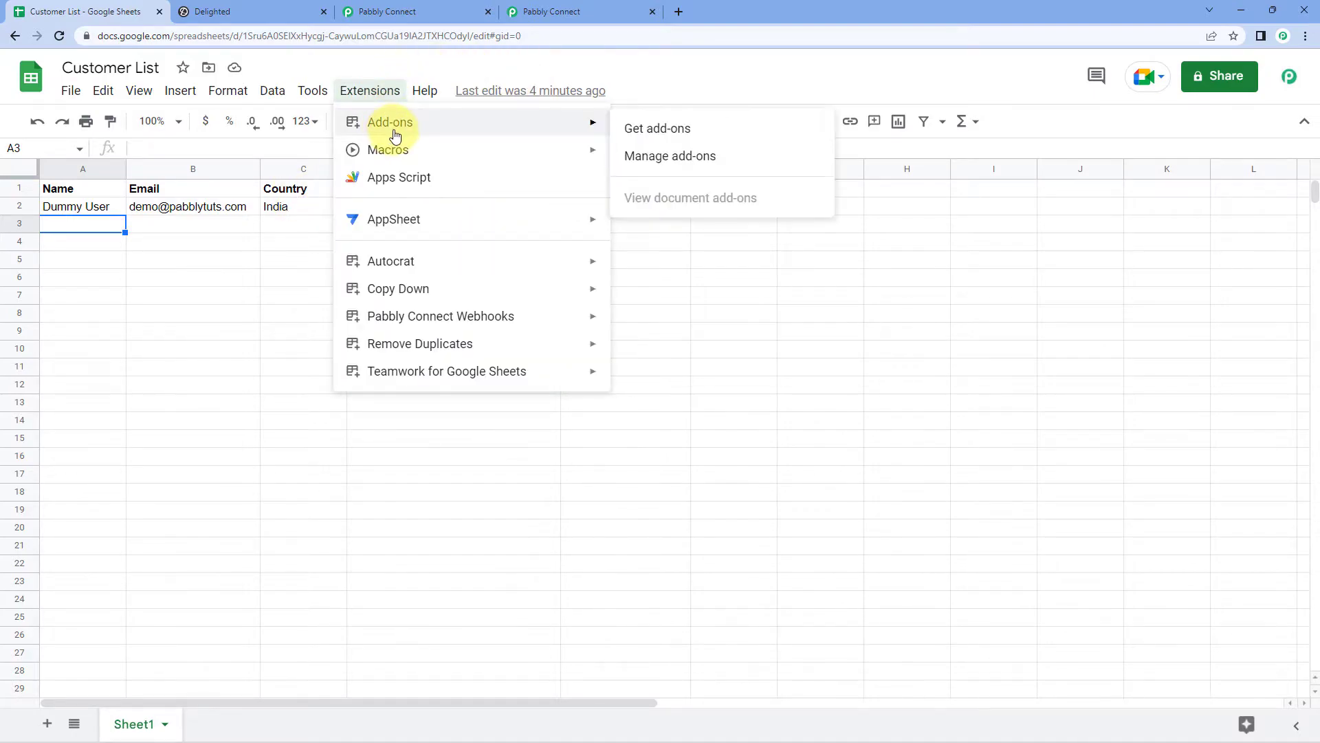
left_click(684, 128)
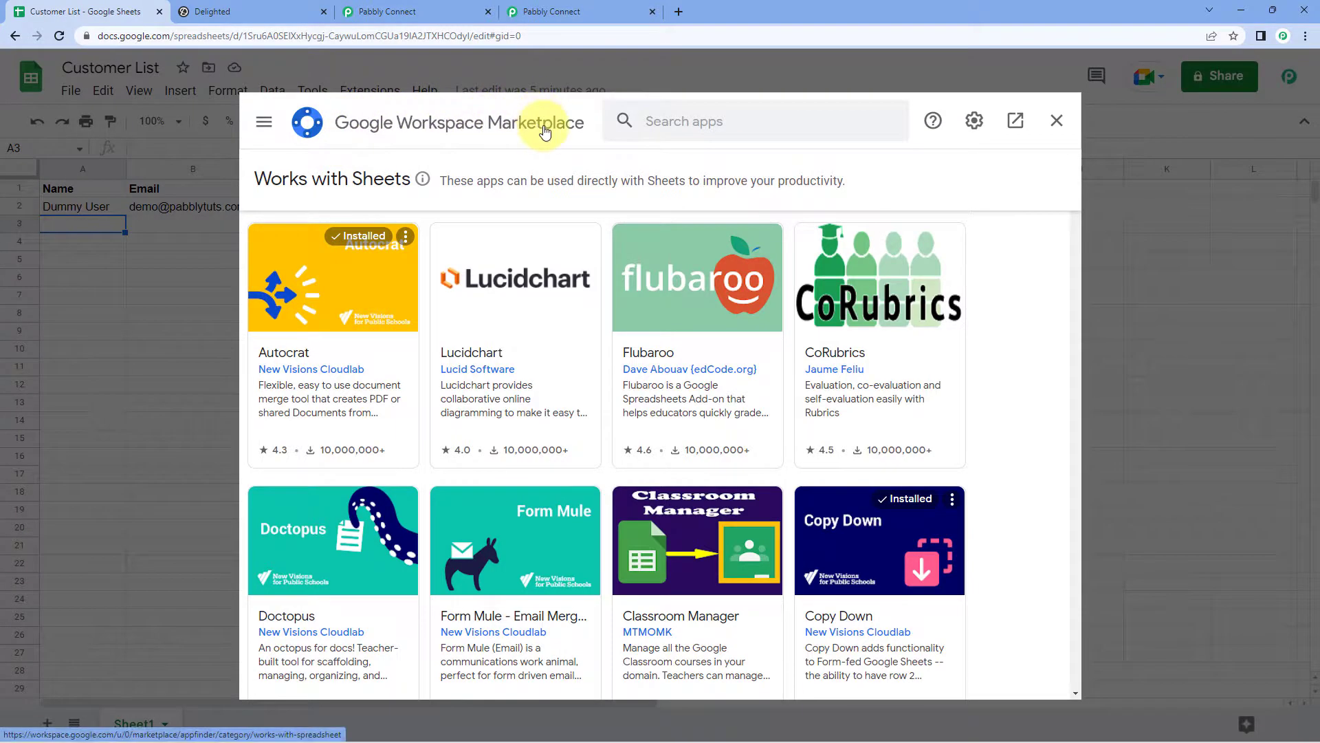
left_click(677, 118)
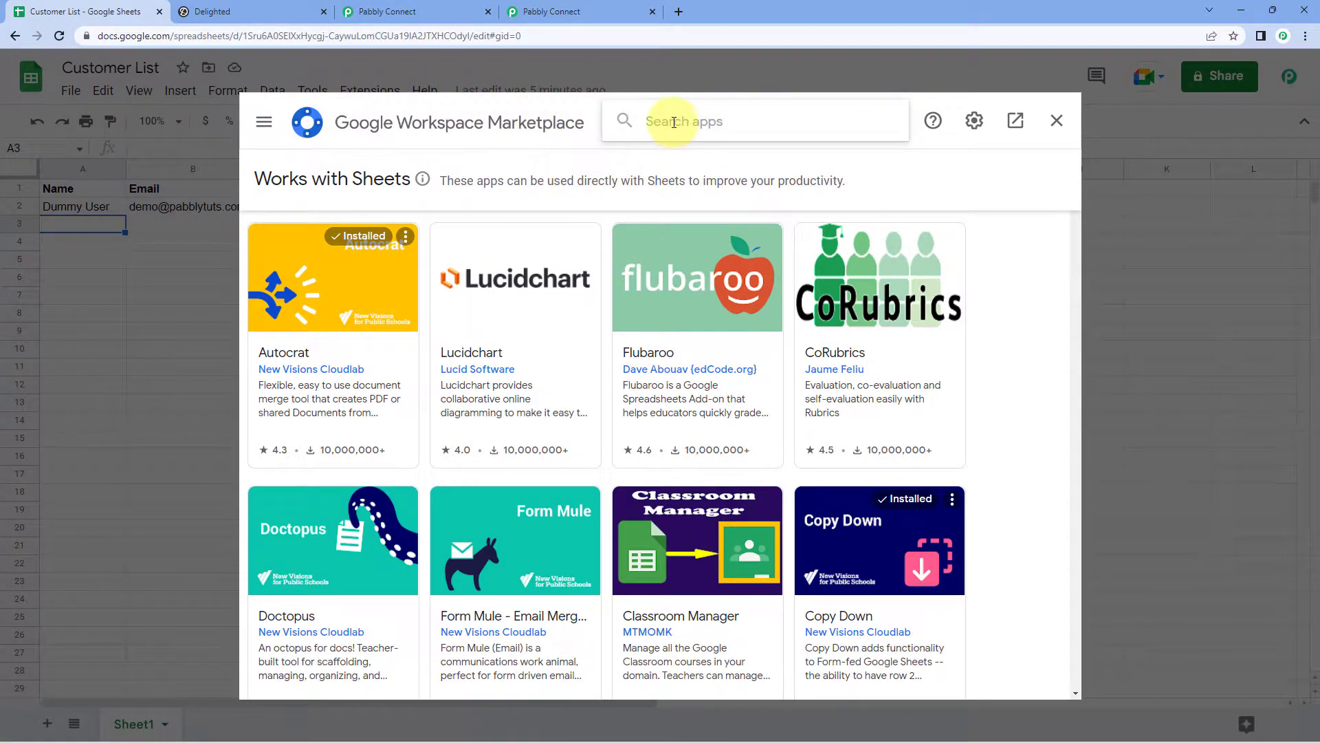
type("Pabbly")
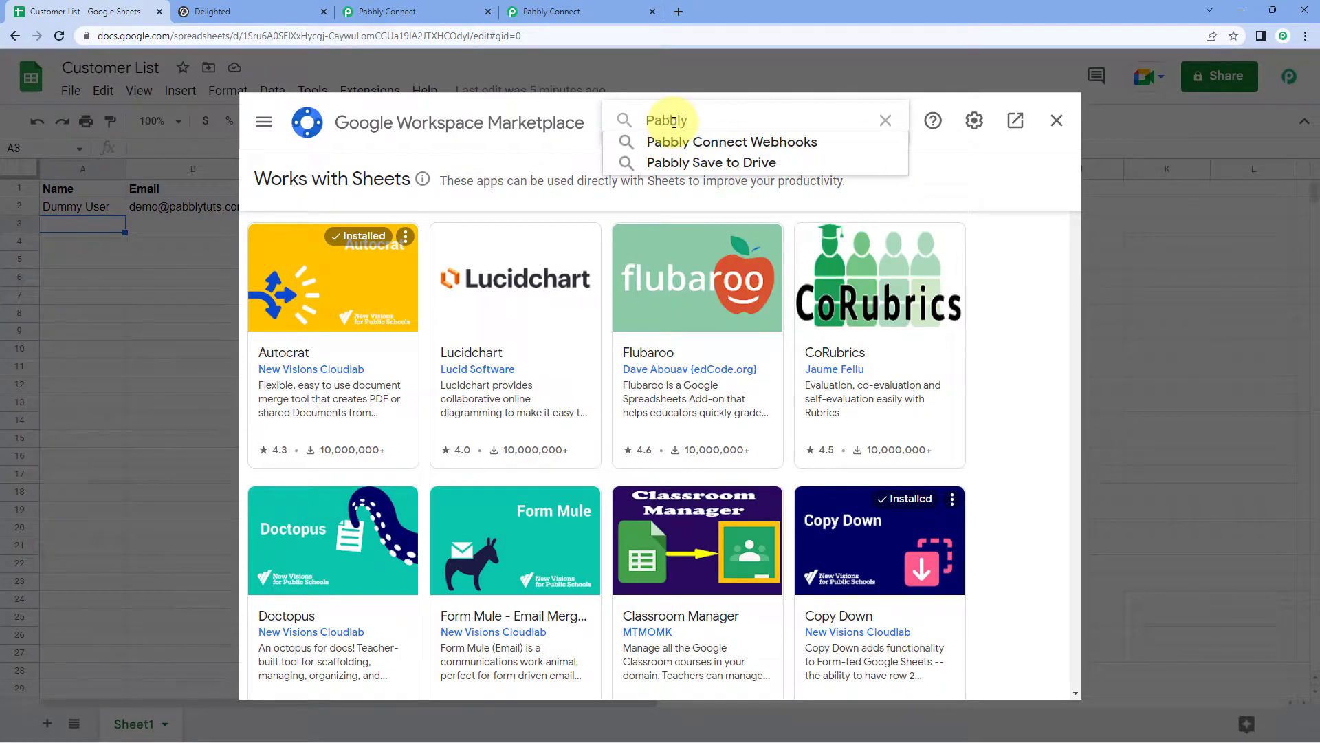
left_click(630, 141)
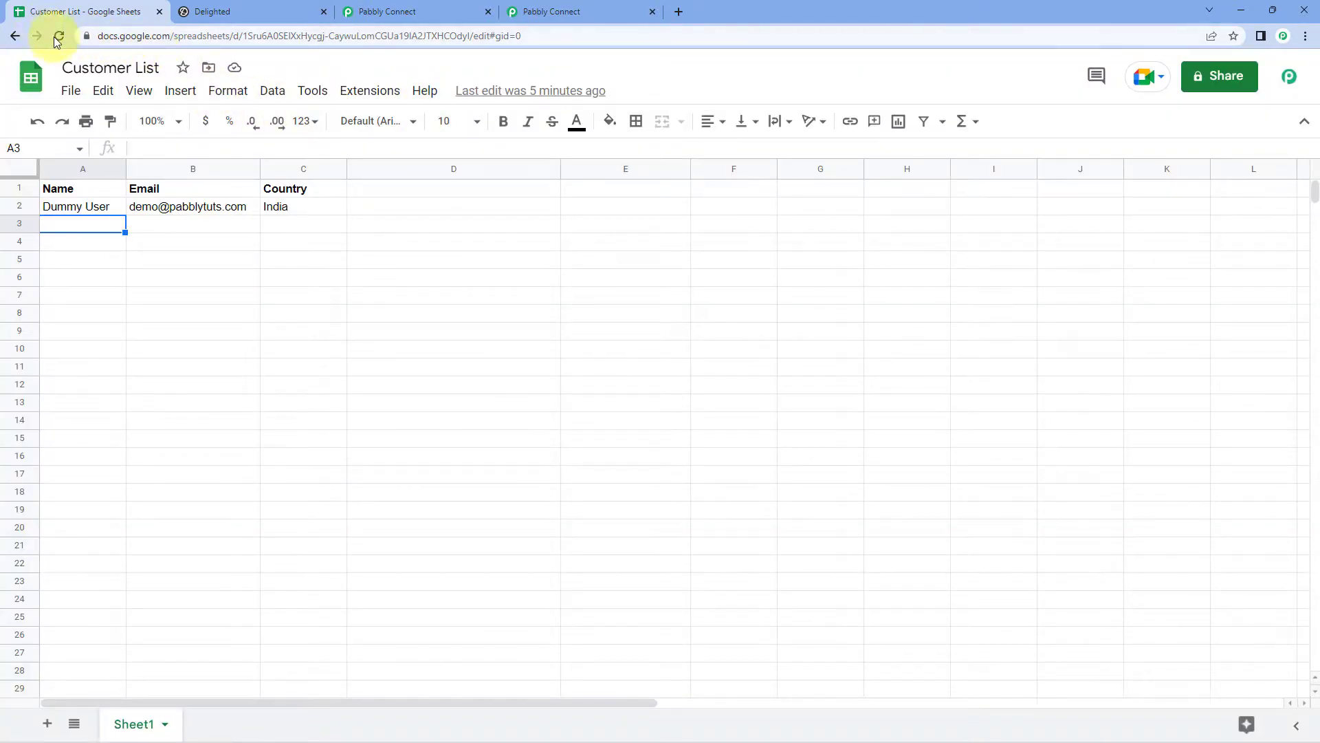
left_click(58, 37)
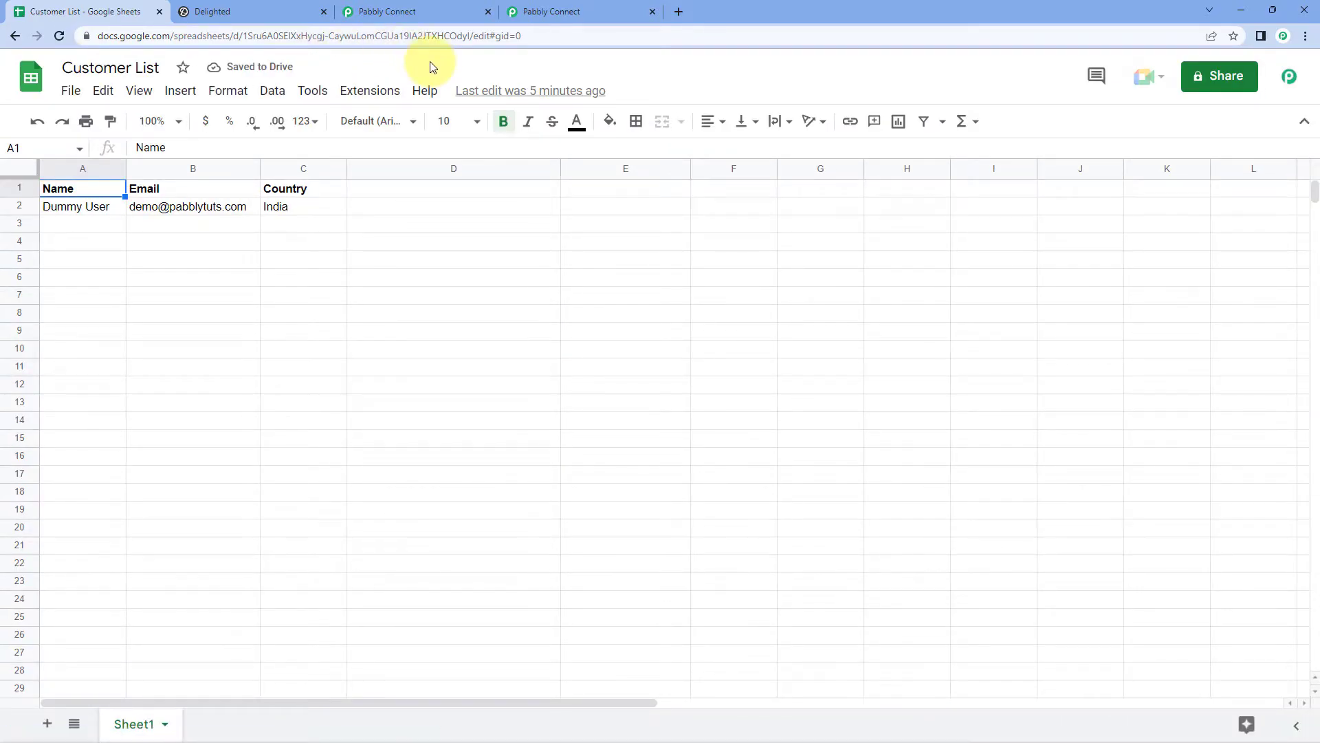
Step: Open the Pabbly Connect Webhooks Initial Setup dialog for Sheet1 from the Extensions menu
left_click(383, 91)
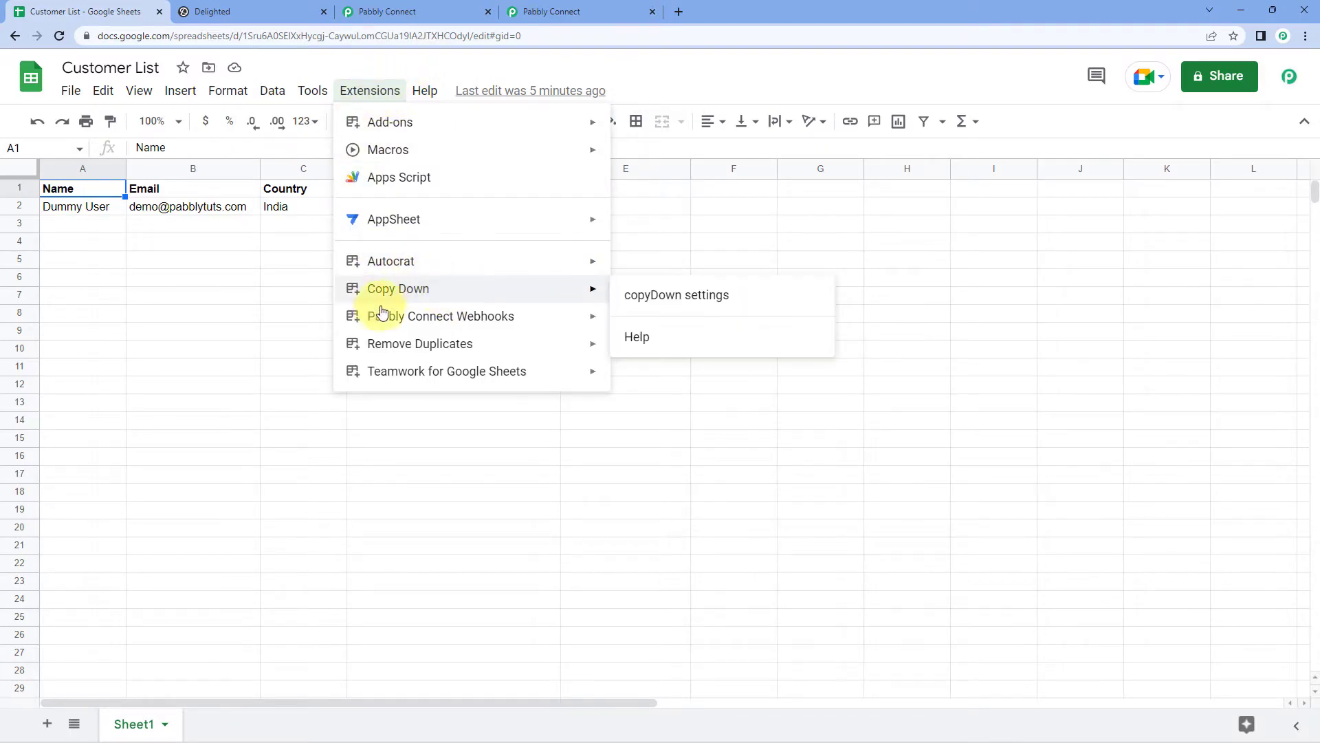
mouse_move(399, 316)
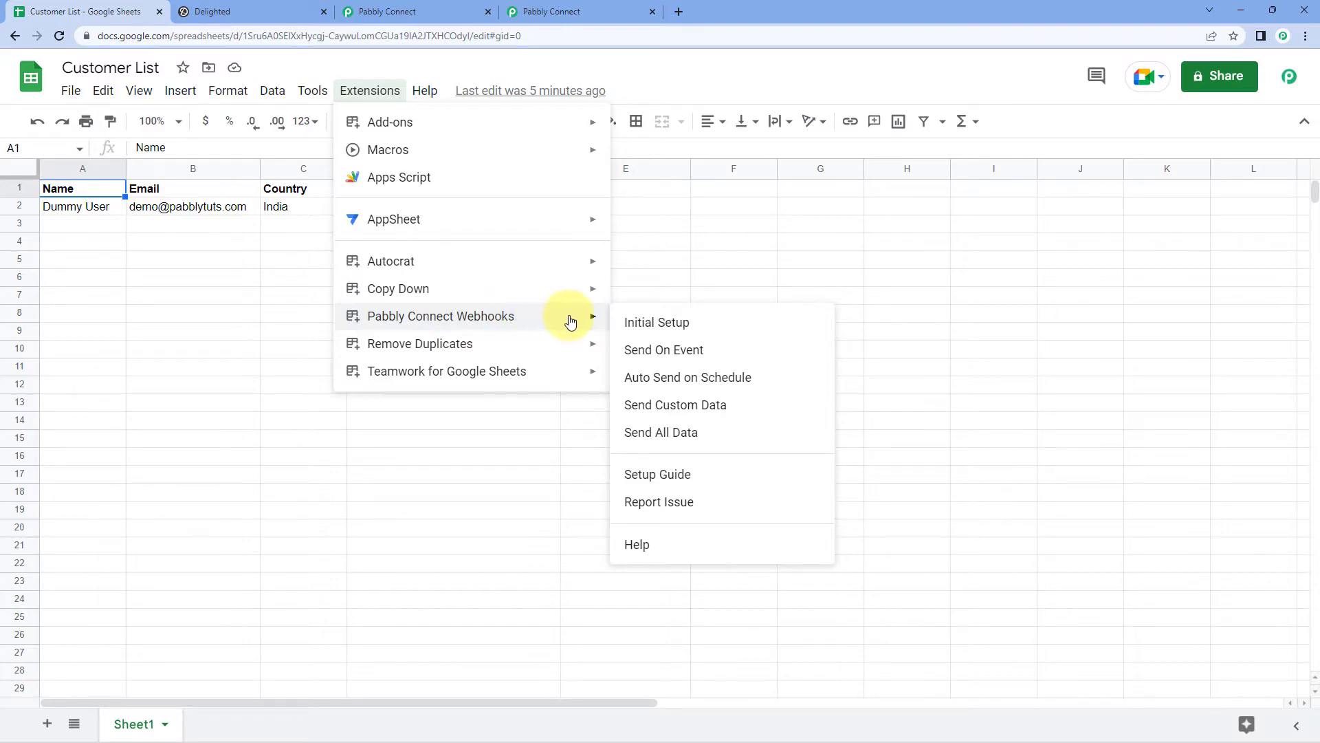
left_click(736, 323)
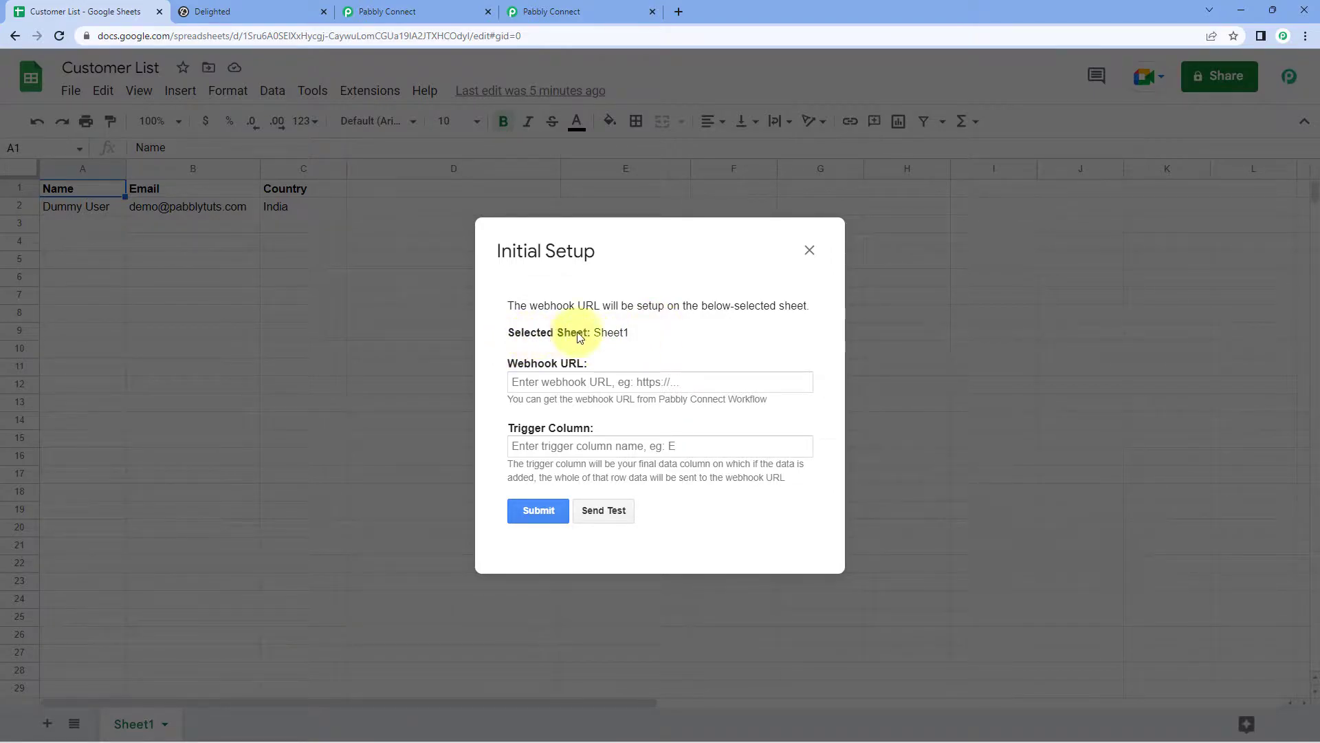
double_click(636, 335)
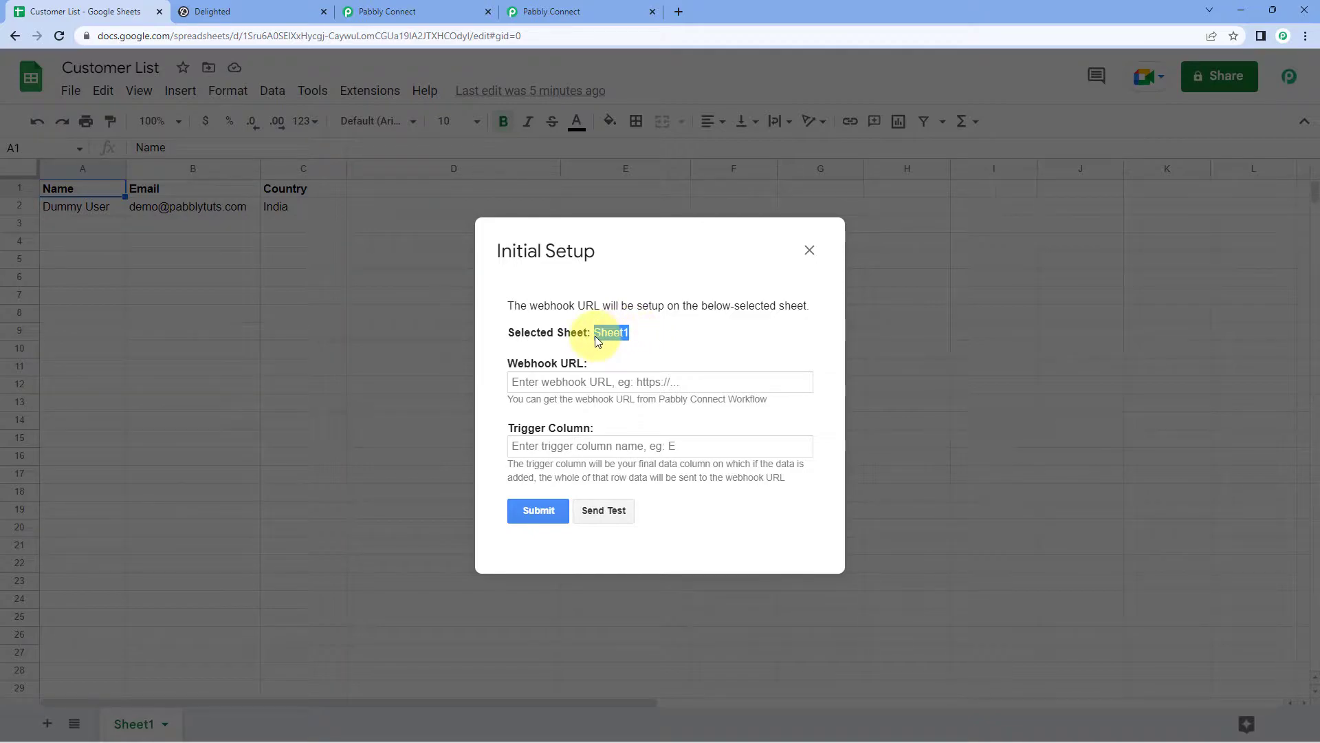
left_click(646, 333)
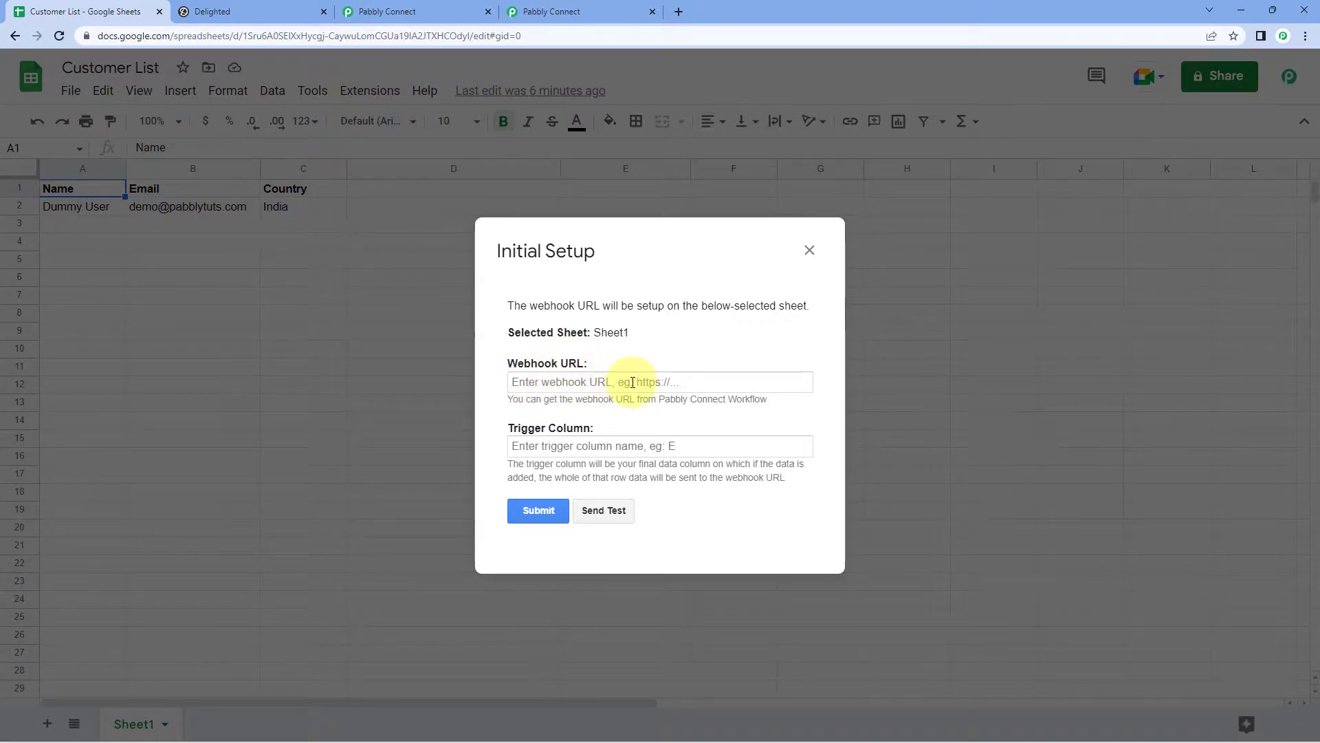
Step: Copy the workflow's webhook URL from Pabbly Connect and paste it into the Webhook URL field
left_click(443, 11)
left_click(542, 7)
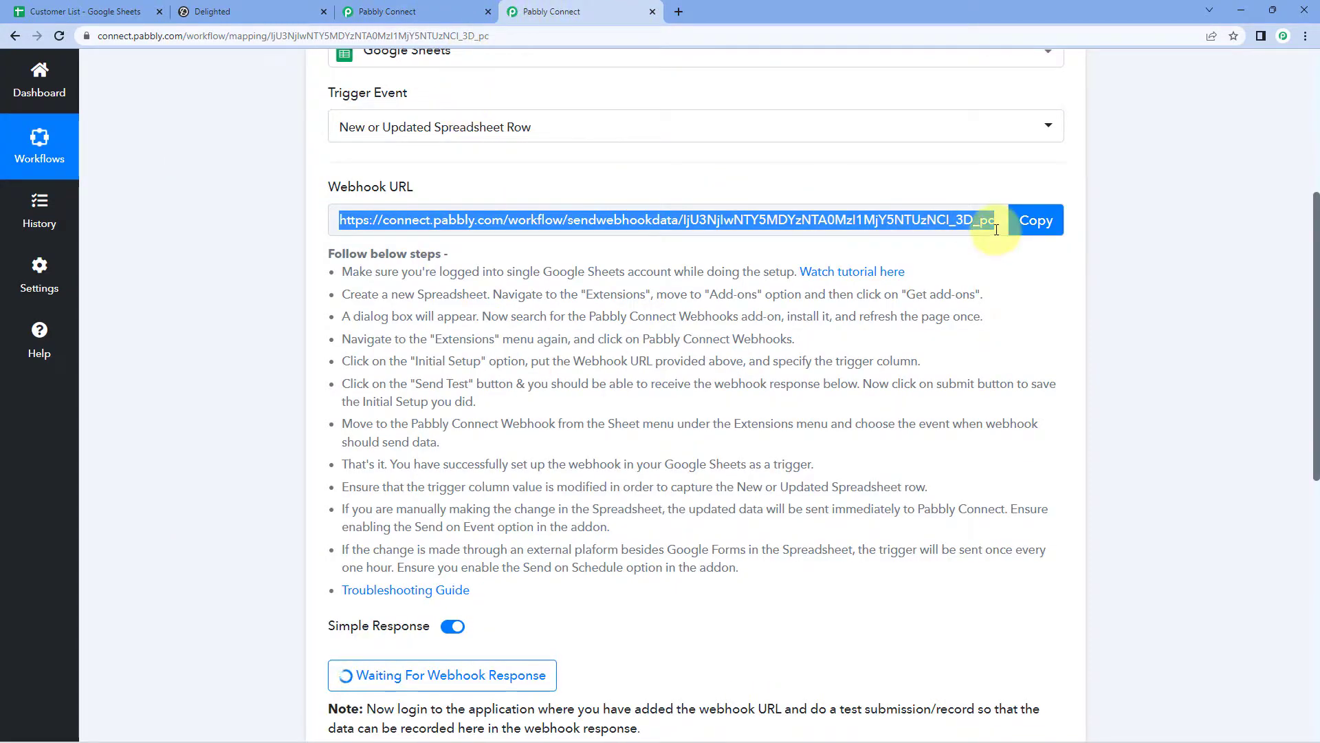
left_click(1037, 220)
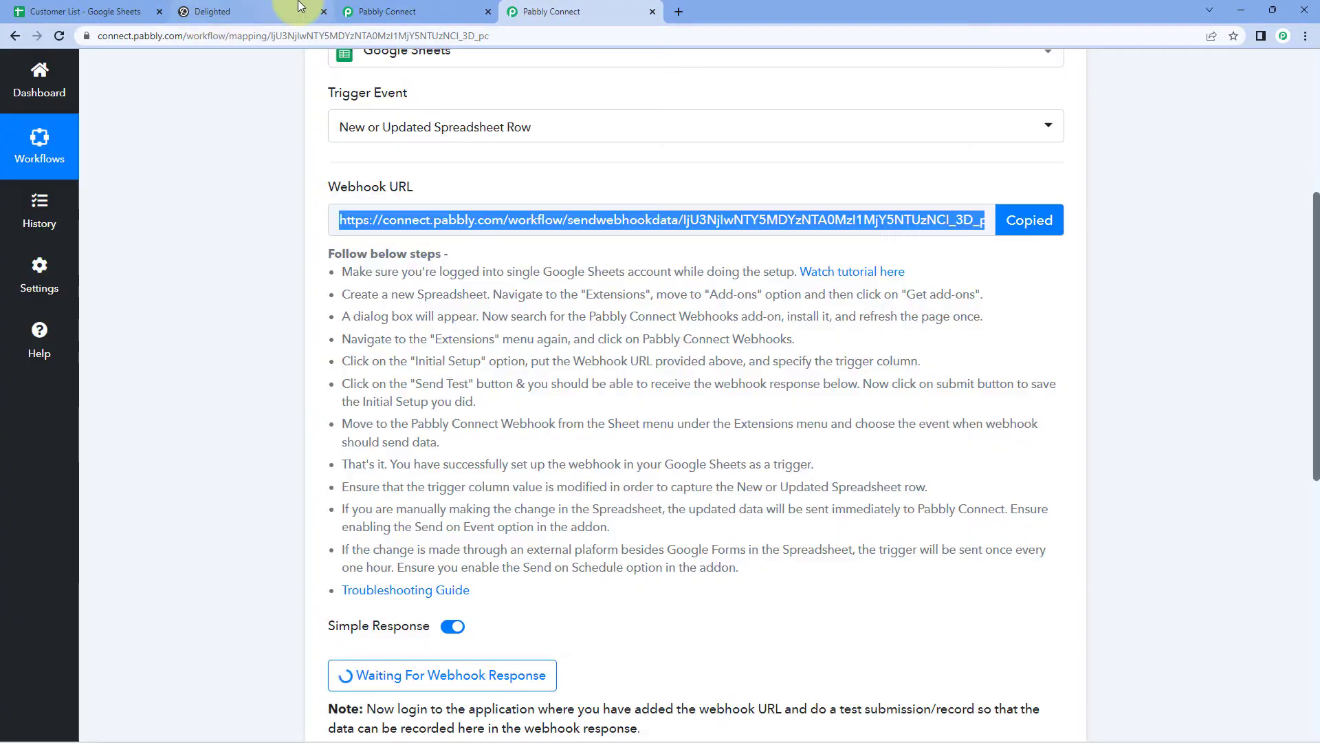
left_click(127, 11)
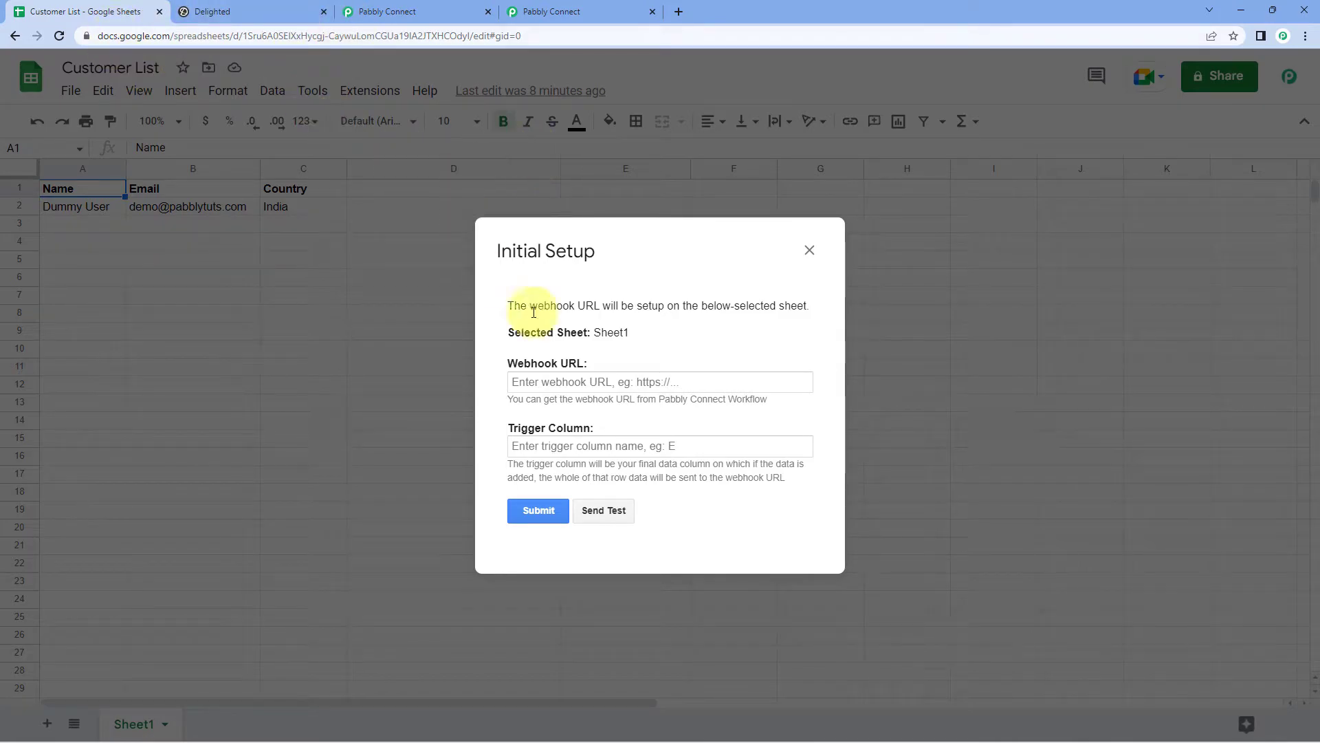
left_click(543, 381)
right_click(554, 378)
left_click(630, 493)
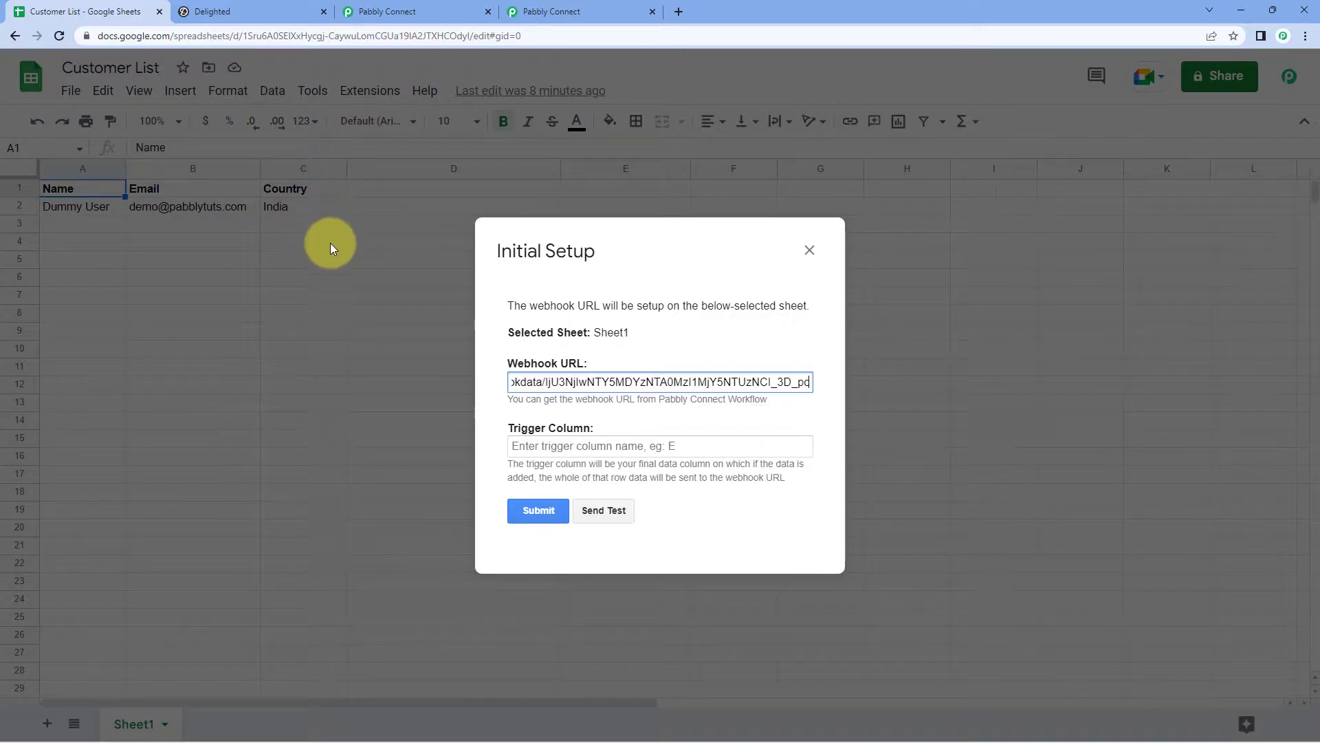
Step: Set the trigger column to C and send a test row to the webhook
left_click_drag(643, 273, 669, 331)
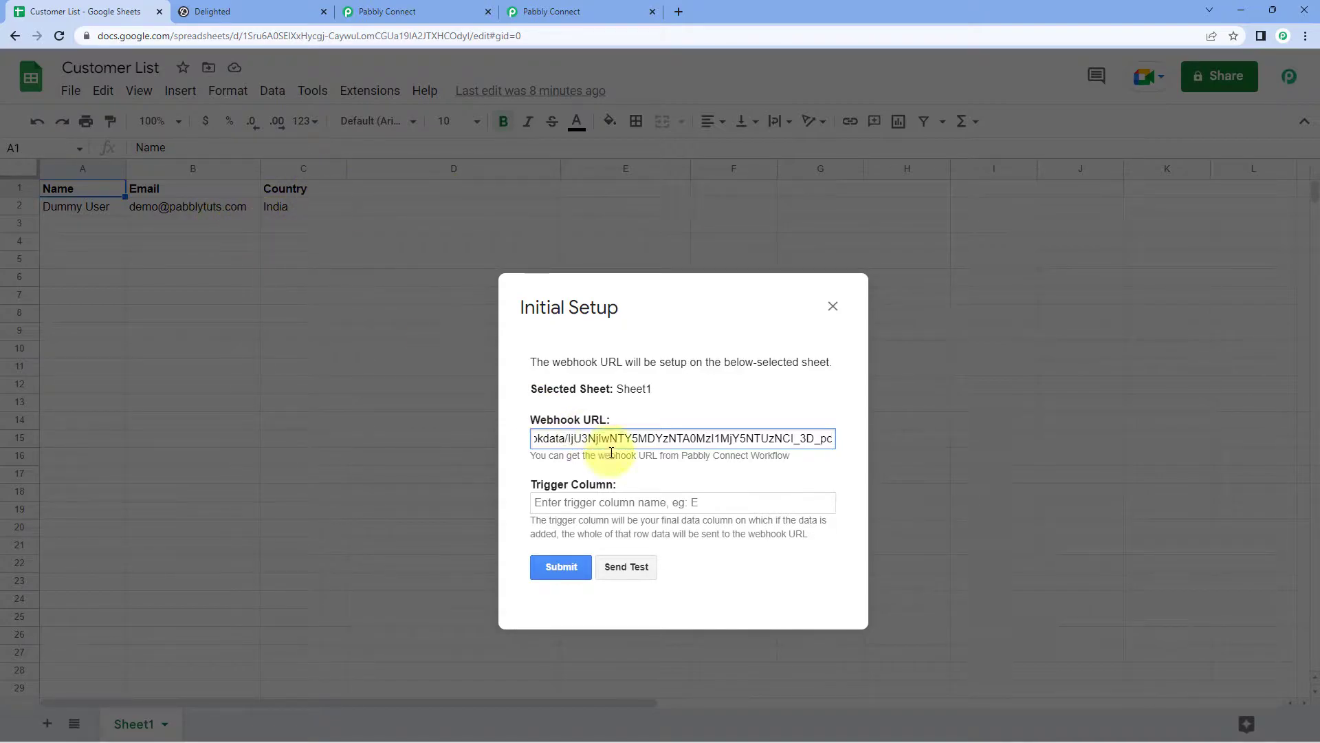
left_click(601, 494)
type("C")
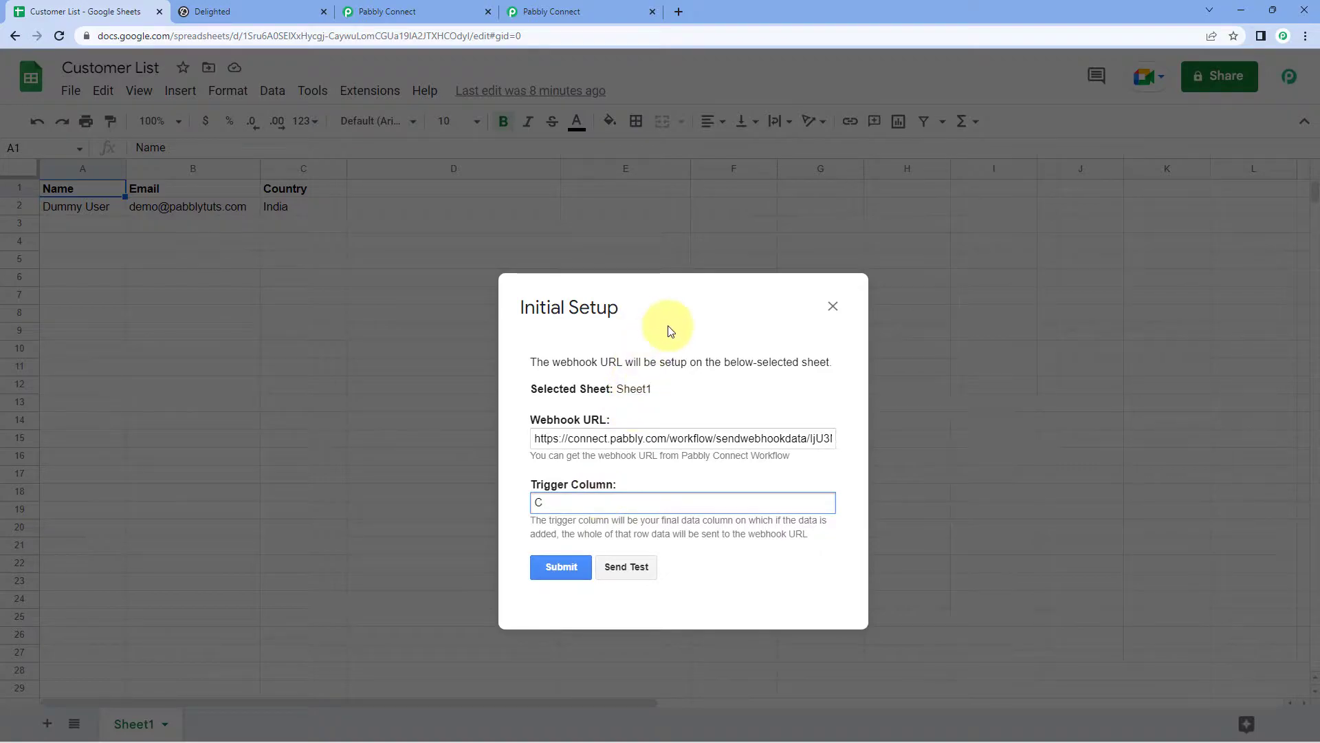
left_click_drag(669, 327, 598, 276)
left_click_drag(679, 309, 623, 260)
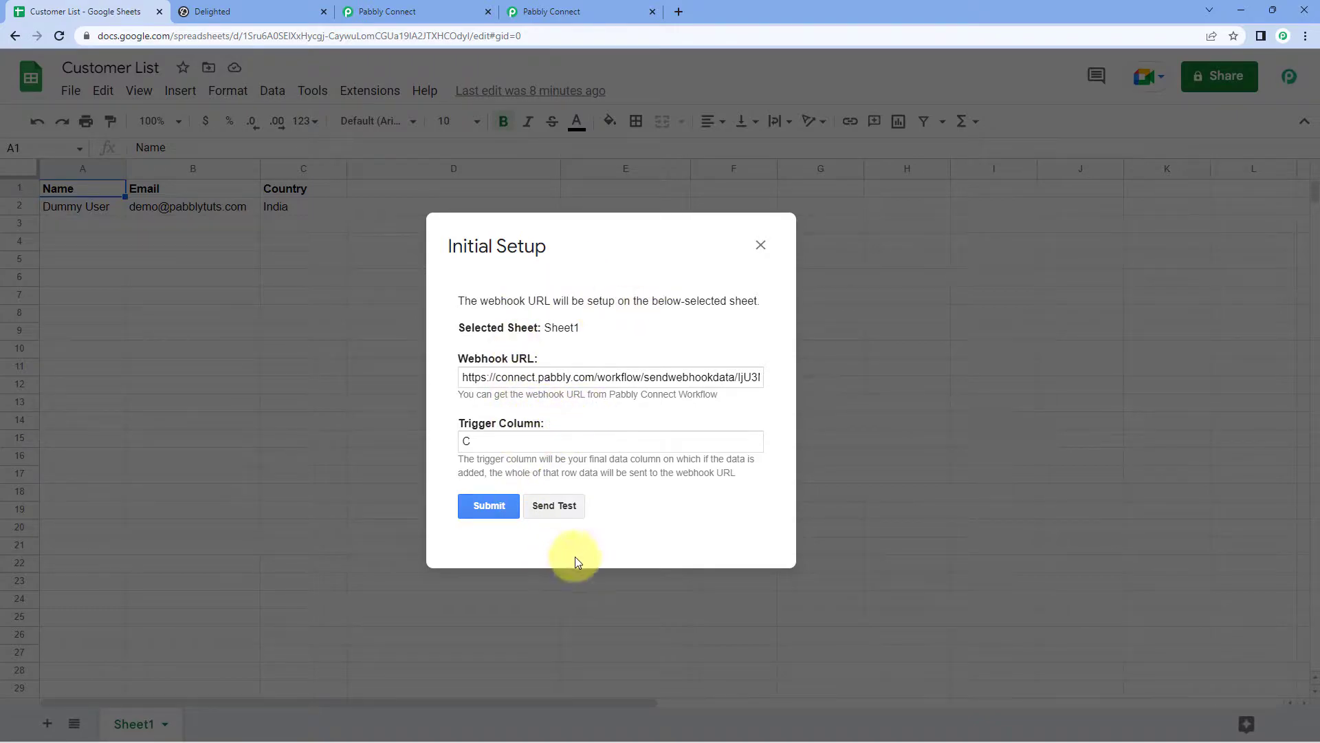
left_click(557, 512)
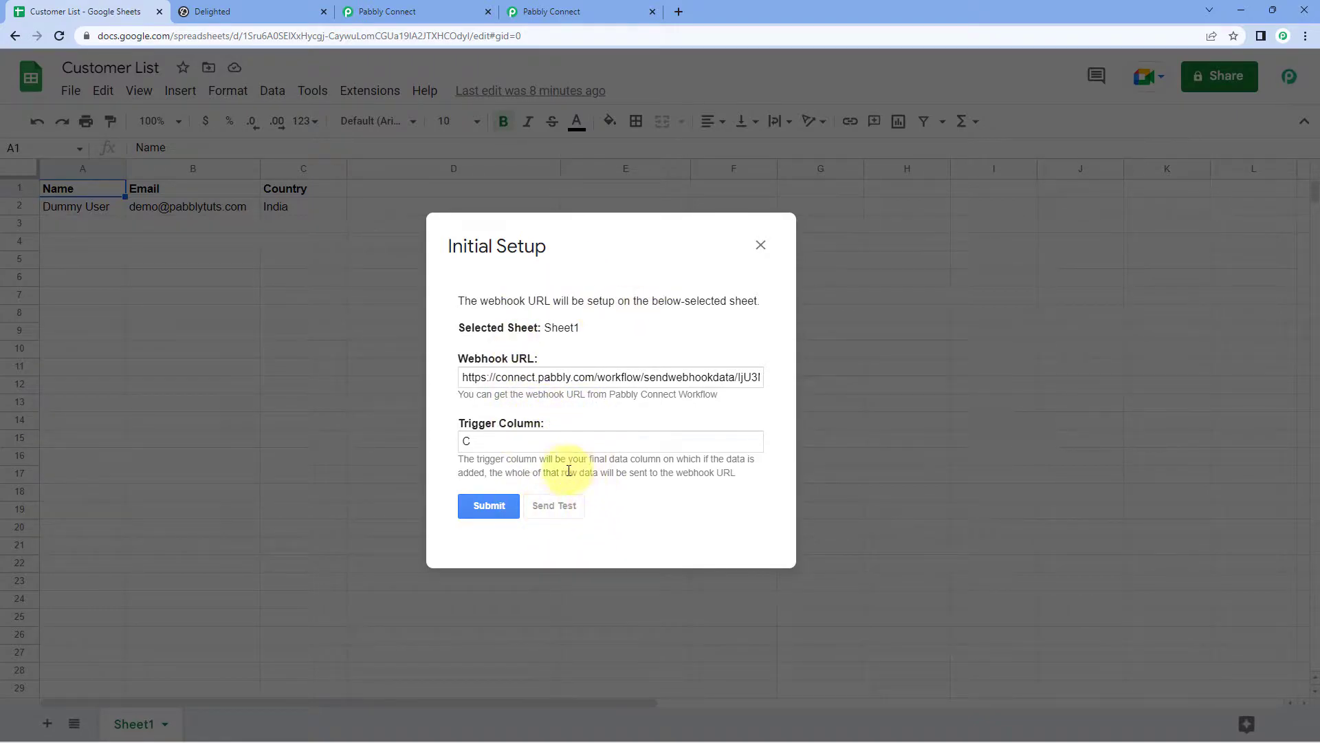
scroll(565, 484, "down", 1)
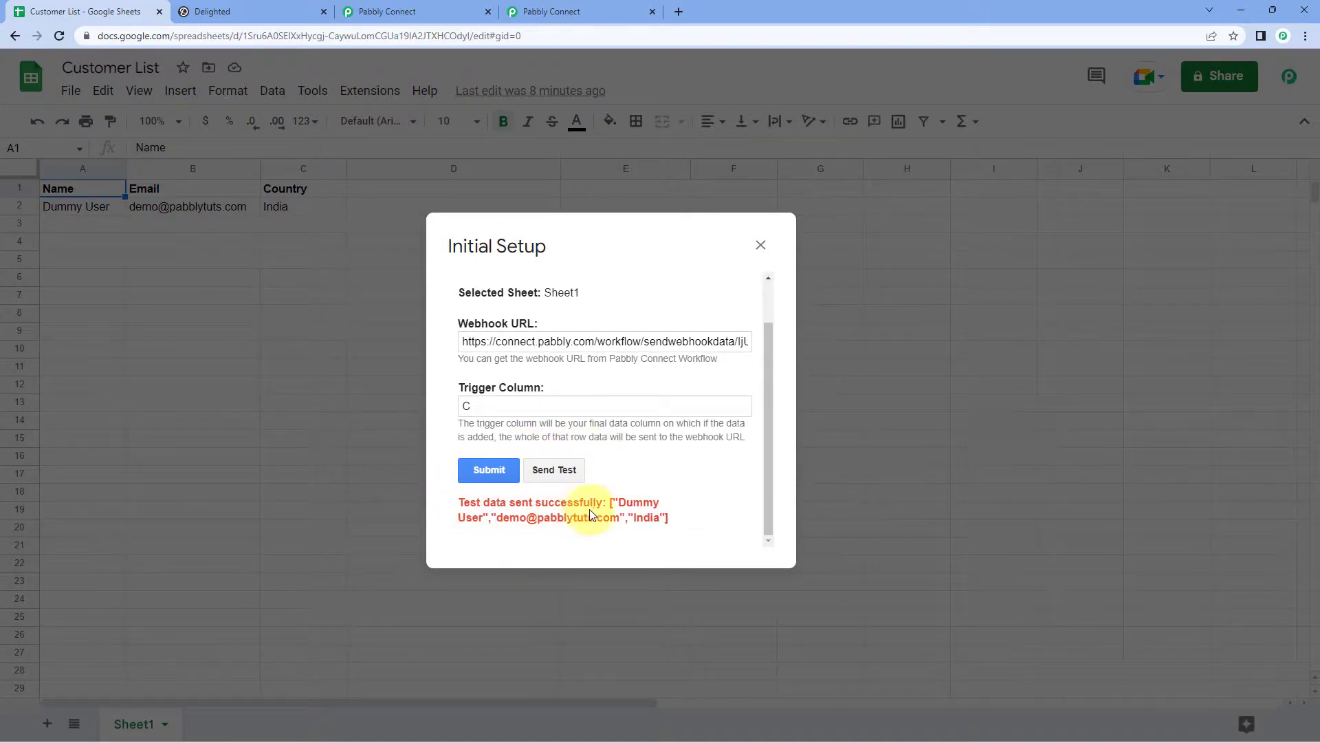
left_click_drag(565, 292, 316, 257)
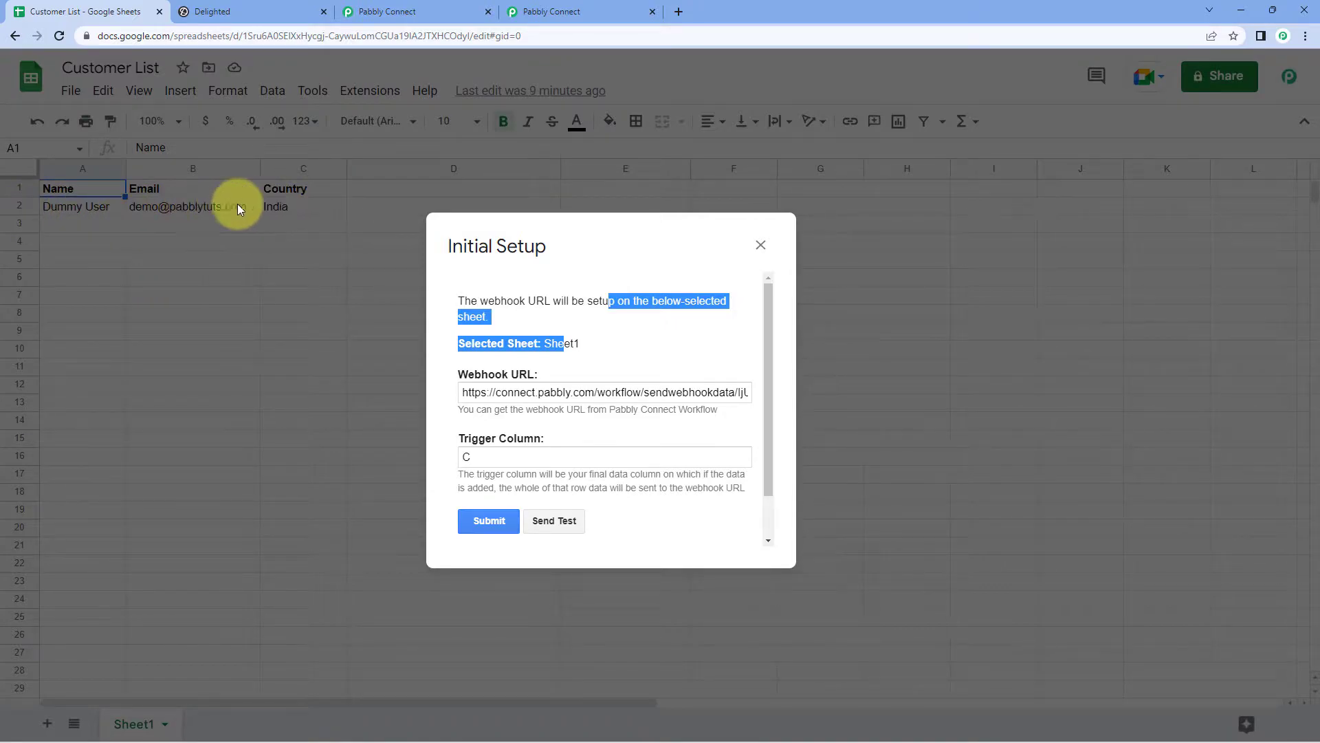
left_click(592, 340)
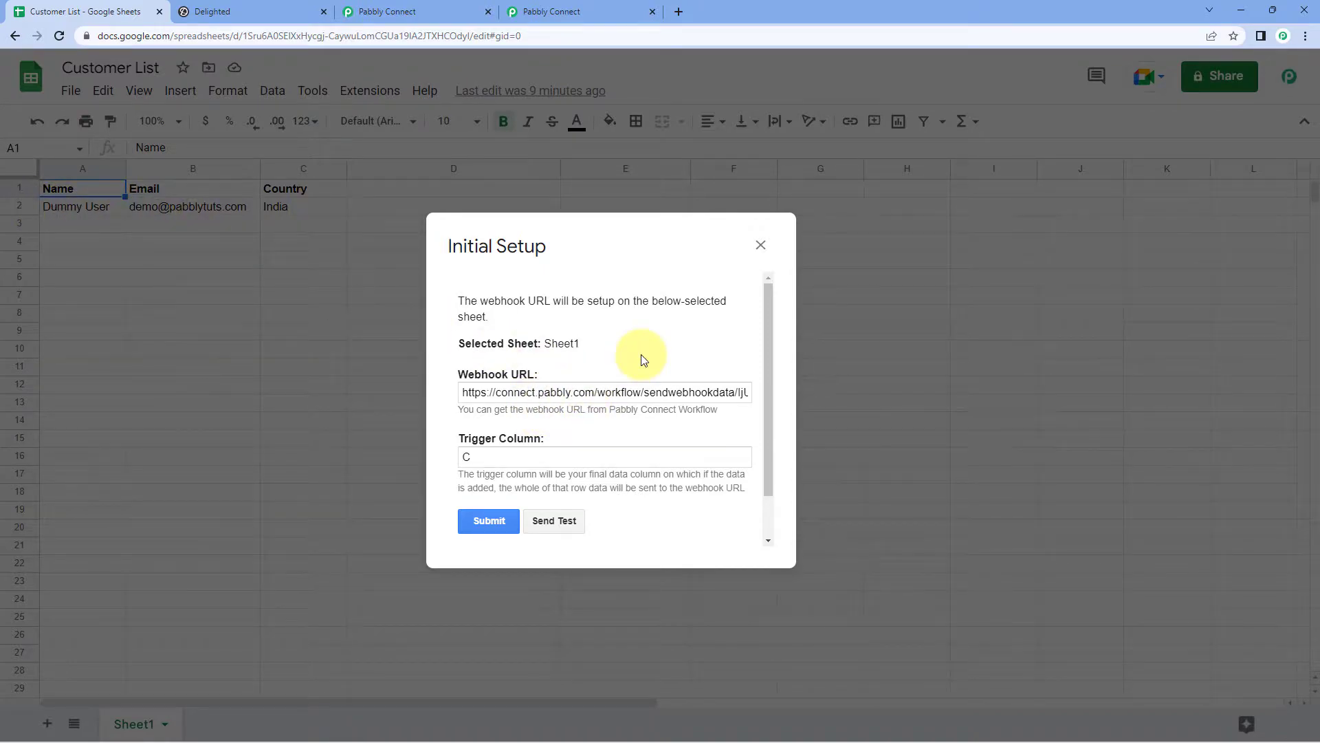
Step: Check the received response in Pabbly Connect: row 2's Name, Email and Country India
left_click(568, 8)
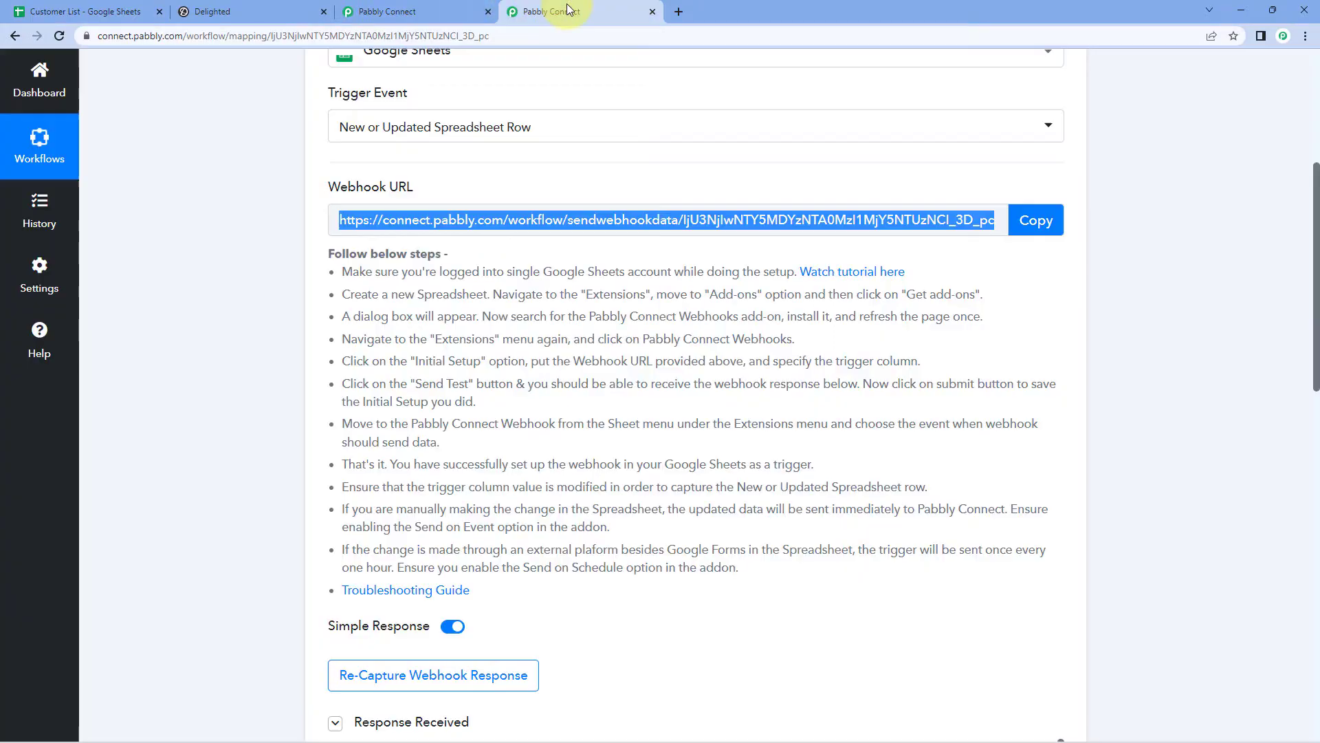
scroll(234, 378, "down", 7)
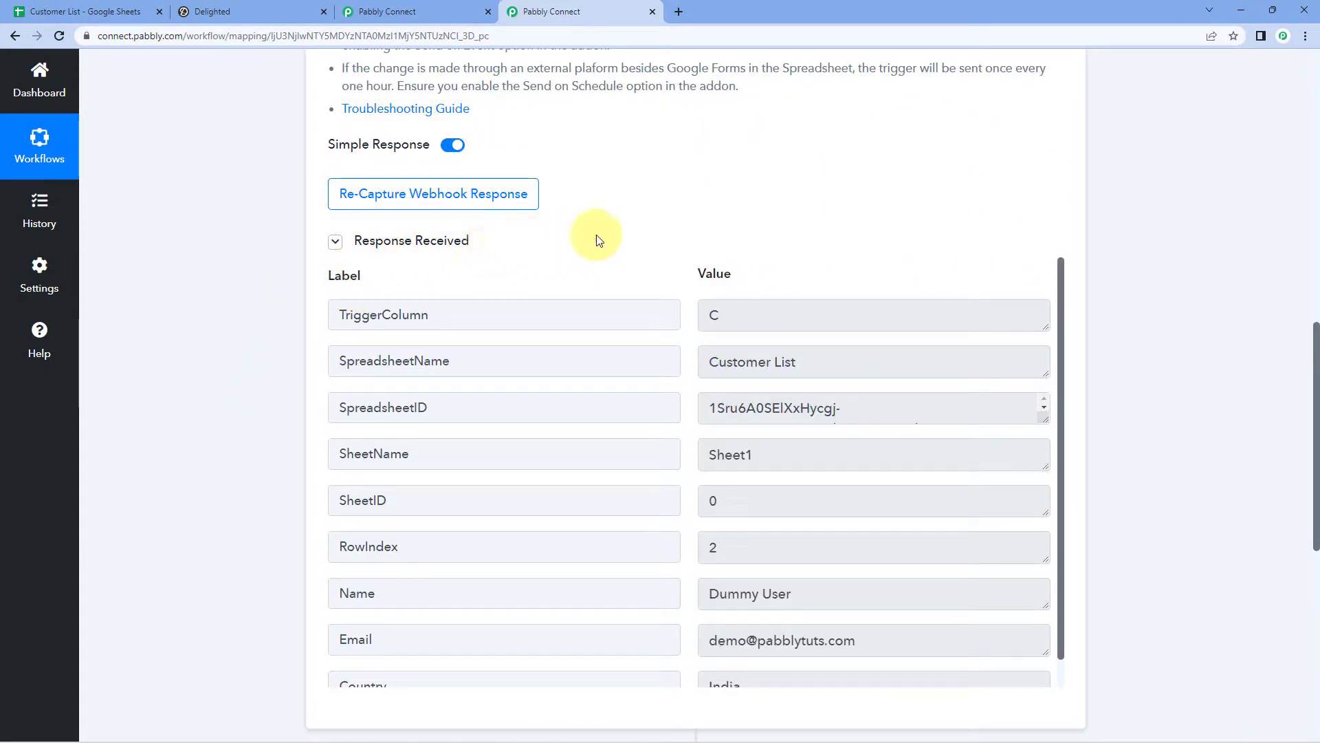
scroll(603, 239, "down", 1)
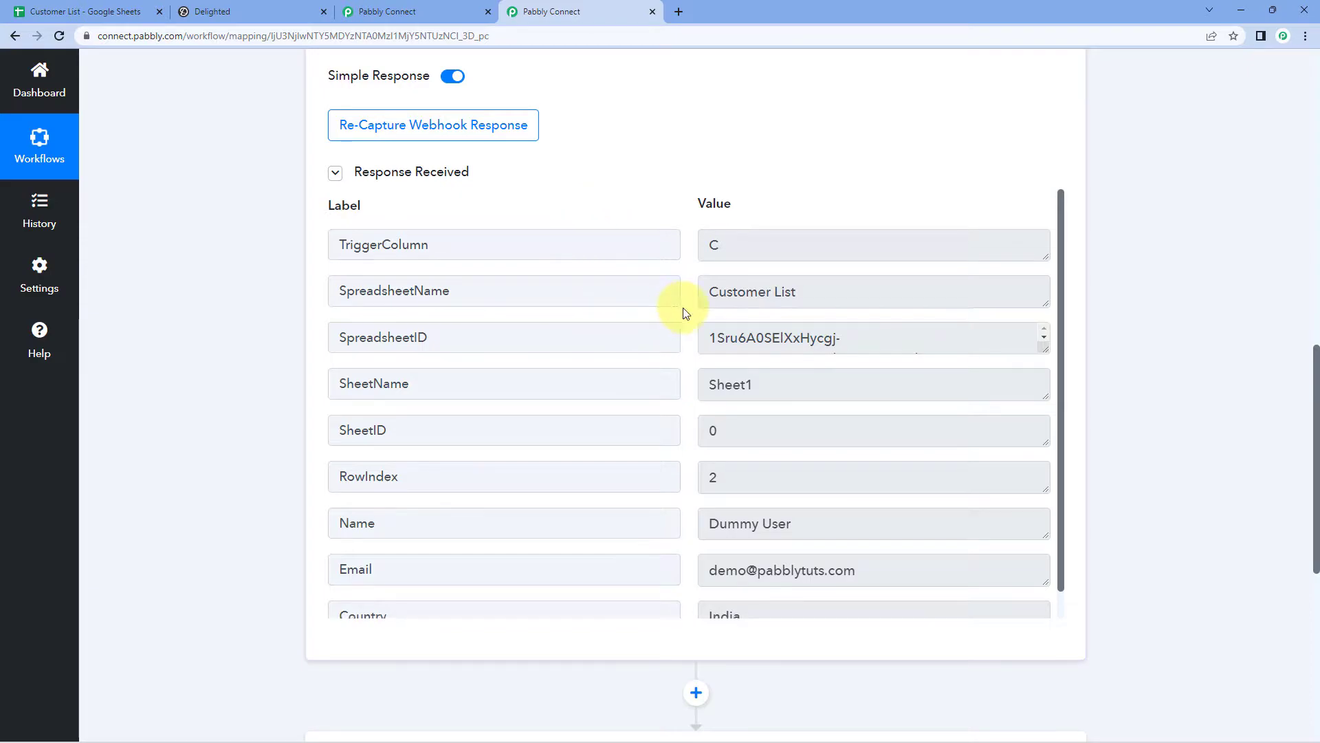
scroll(684, 309, "down", 1)
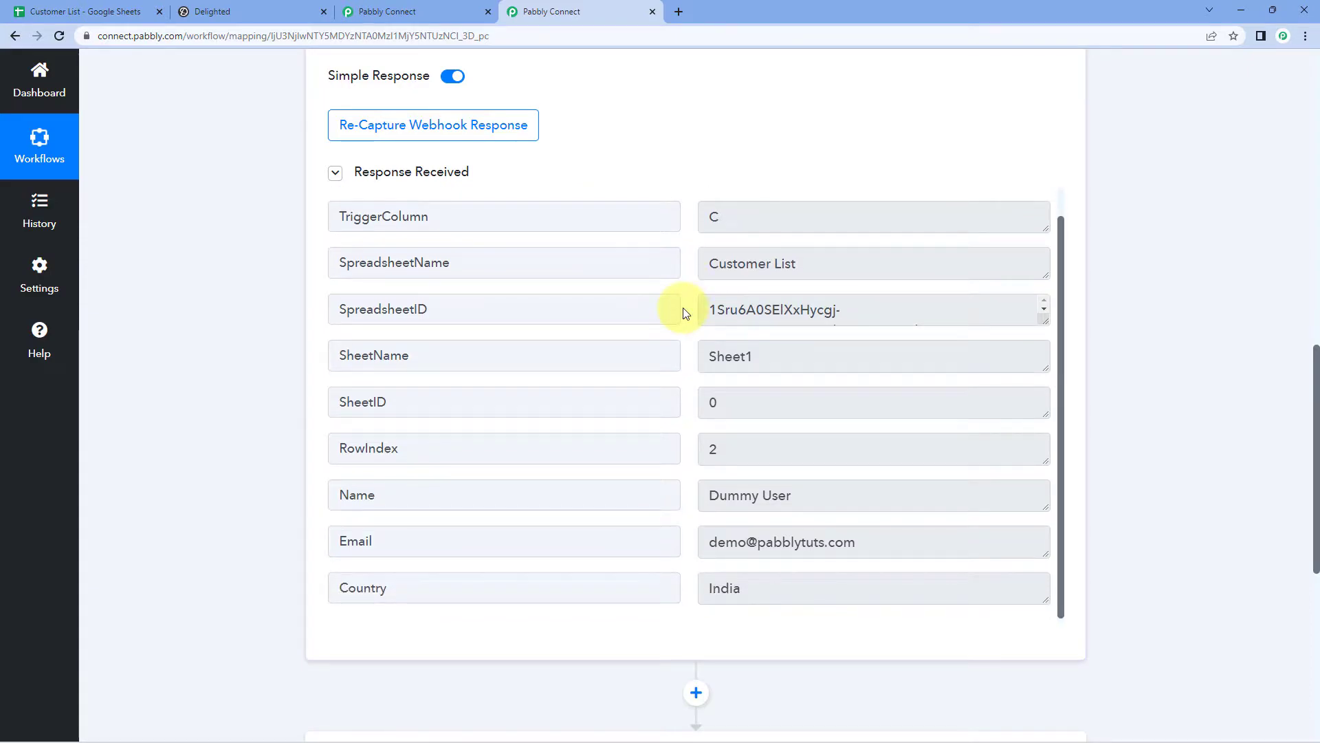
left_click(814, 495)
left_click(722, 542)
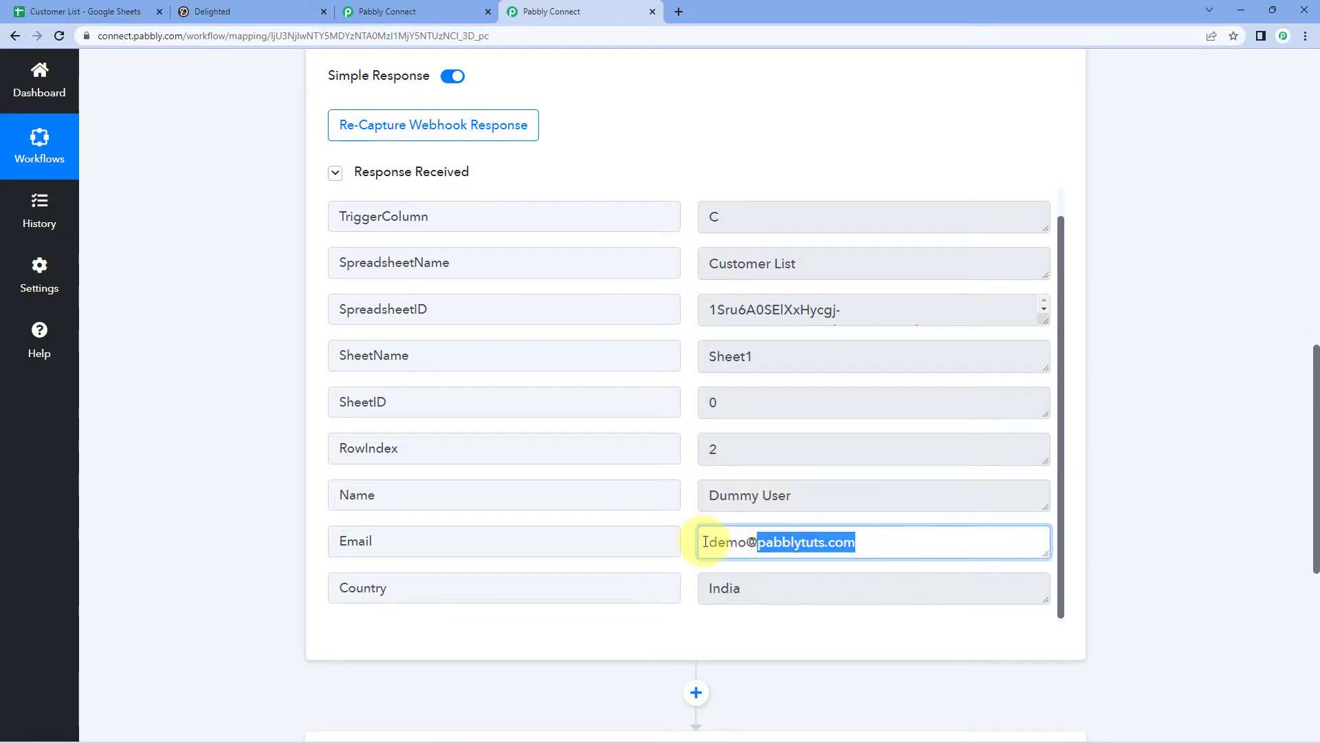
left_click(766, 592)
left_click(675, 490)
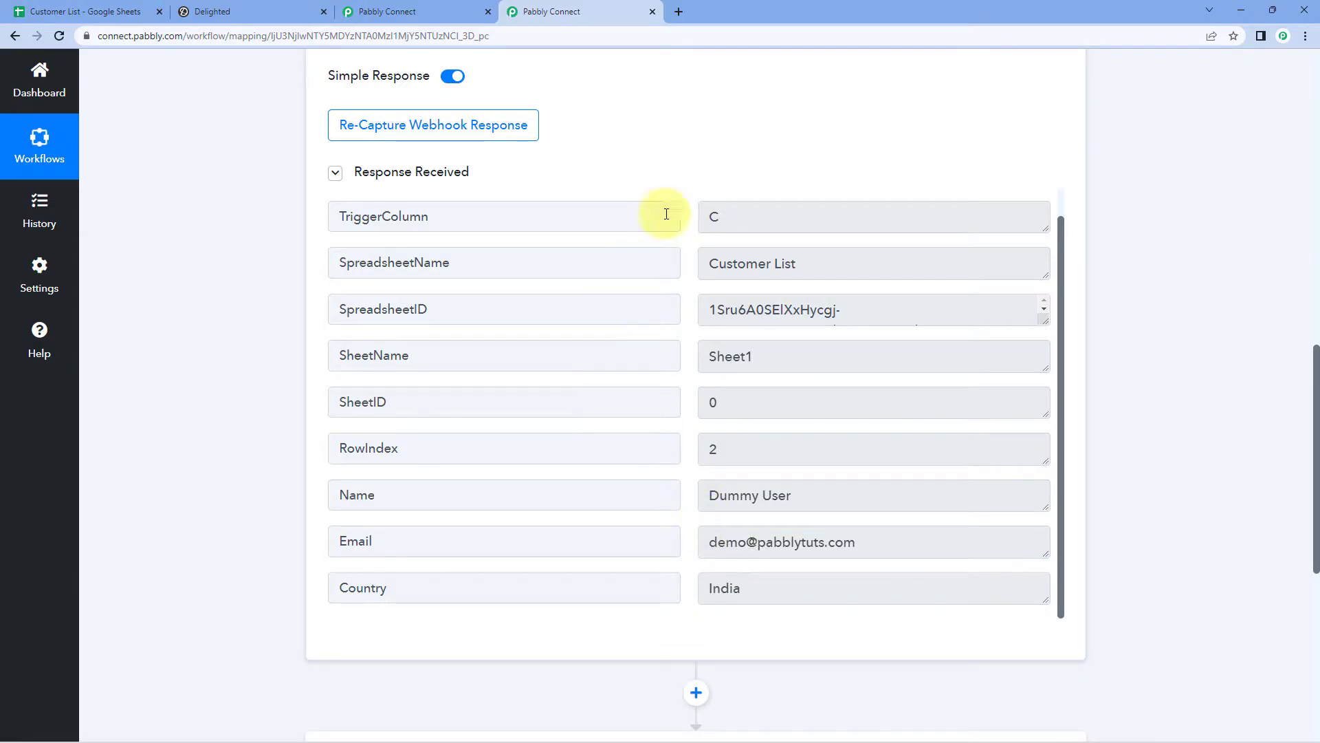
Step: Close the Initial Setup dialog and enable Pabbly Connect Webhooks' Send On Event for new rows
left_click(100, 9)
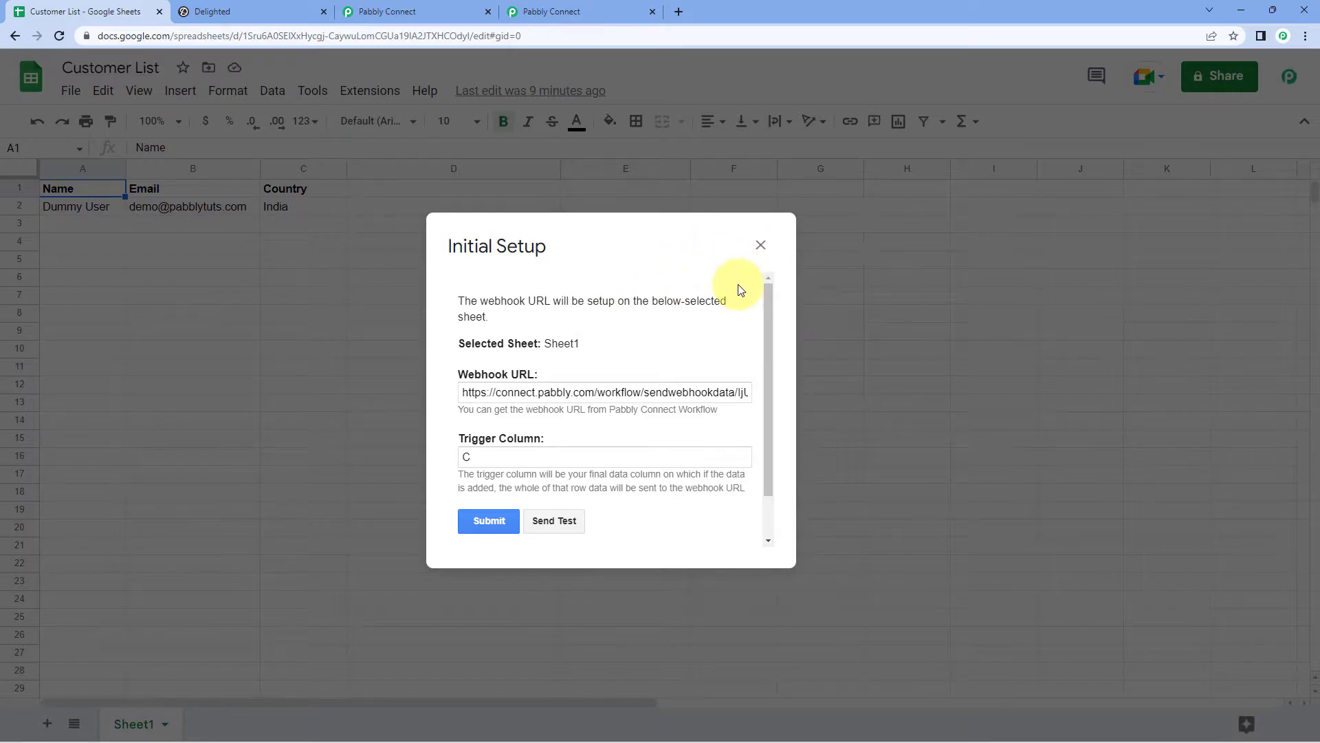
left_click(496, 519)
left_click(761, 246)
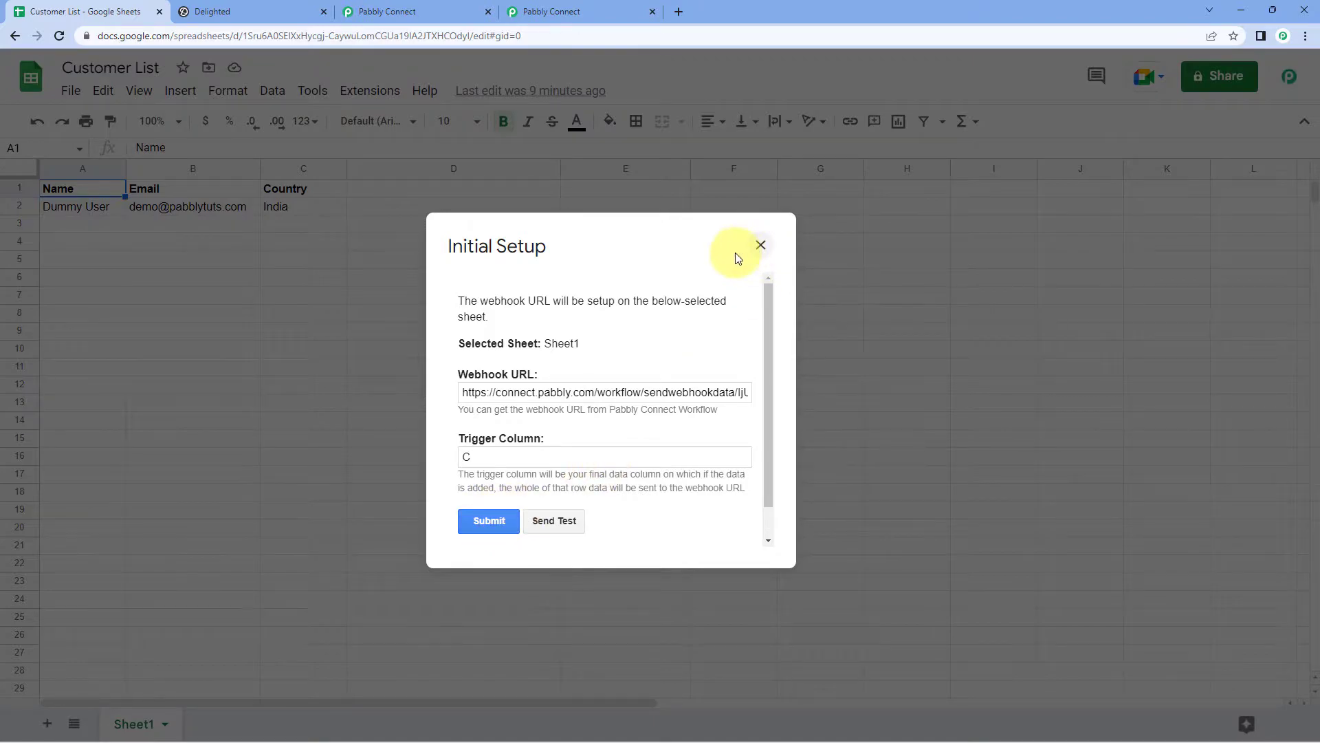
left_click(372, 90)
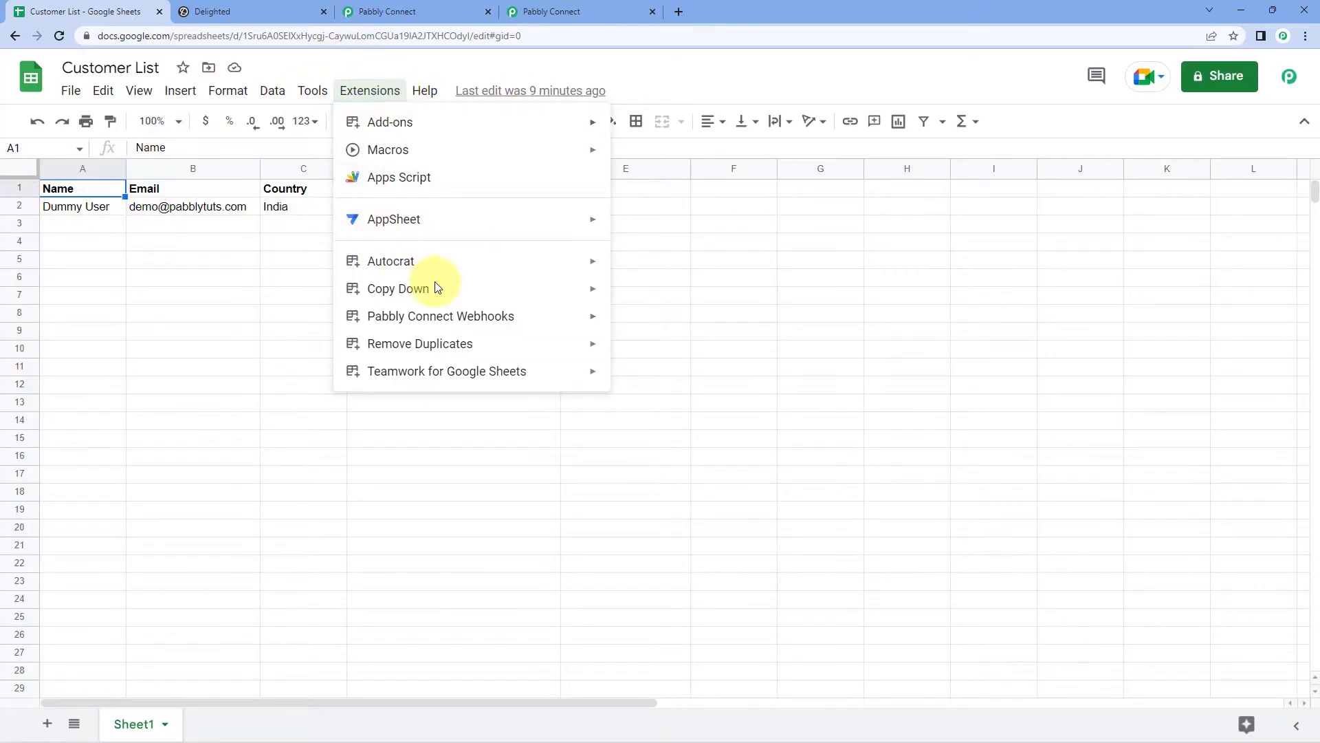
mouse_move(589, 319)
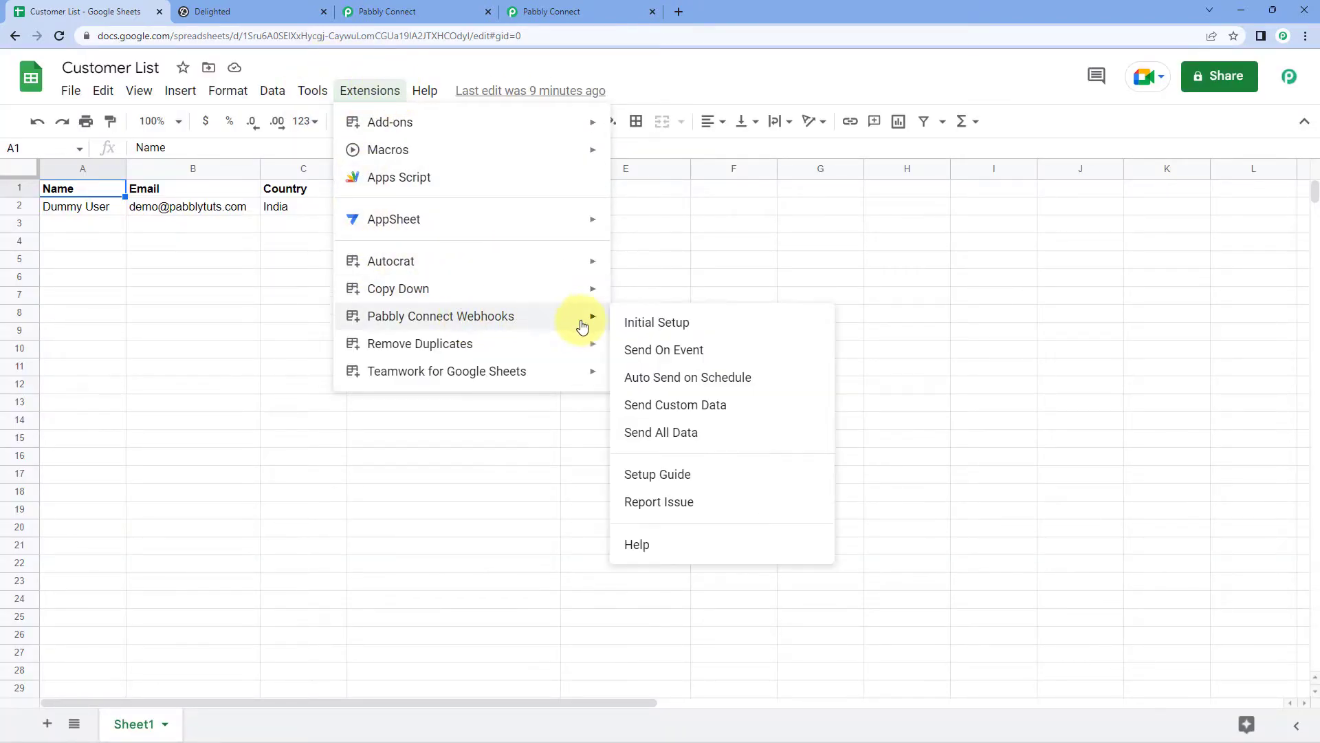
left_click(624, 352)
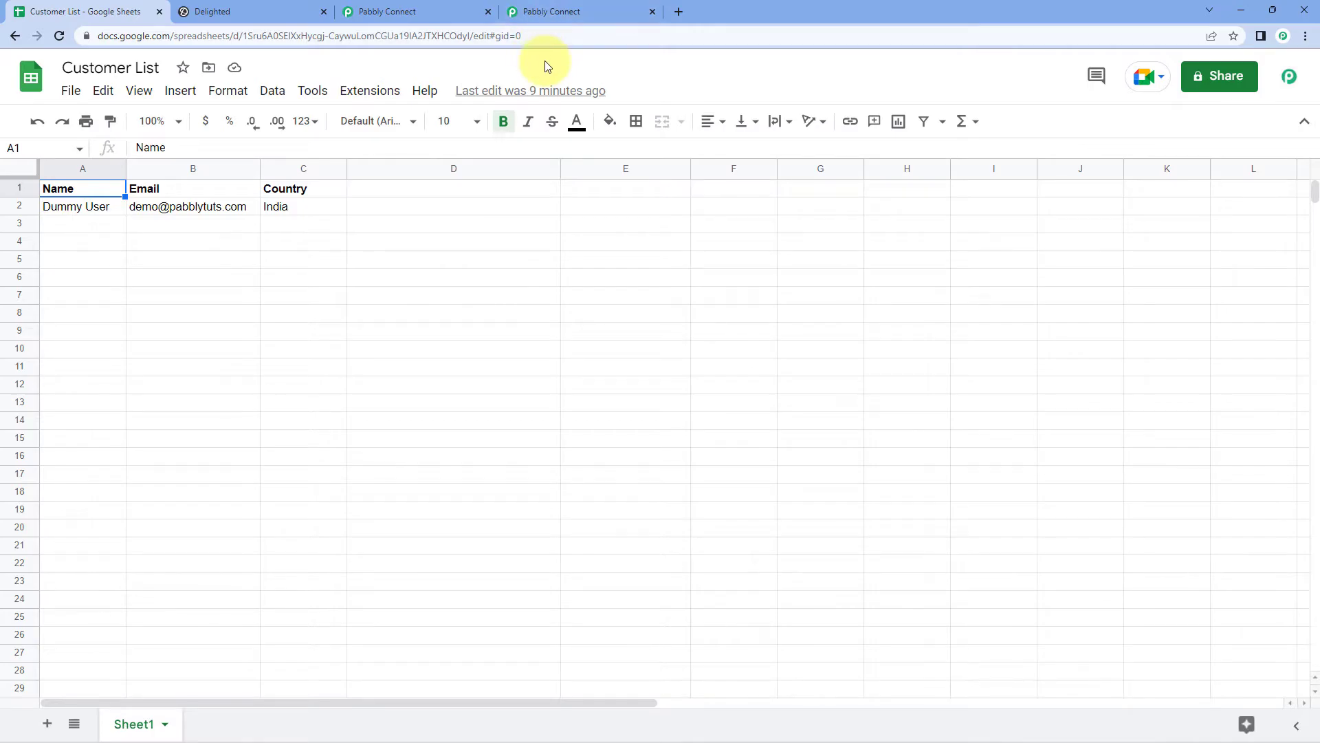
left_click(556, 7)
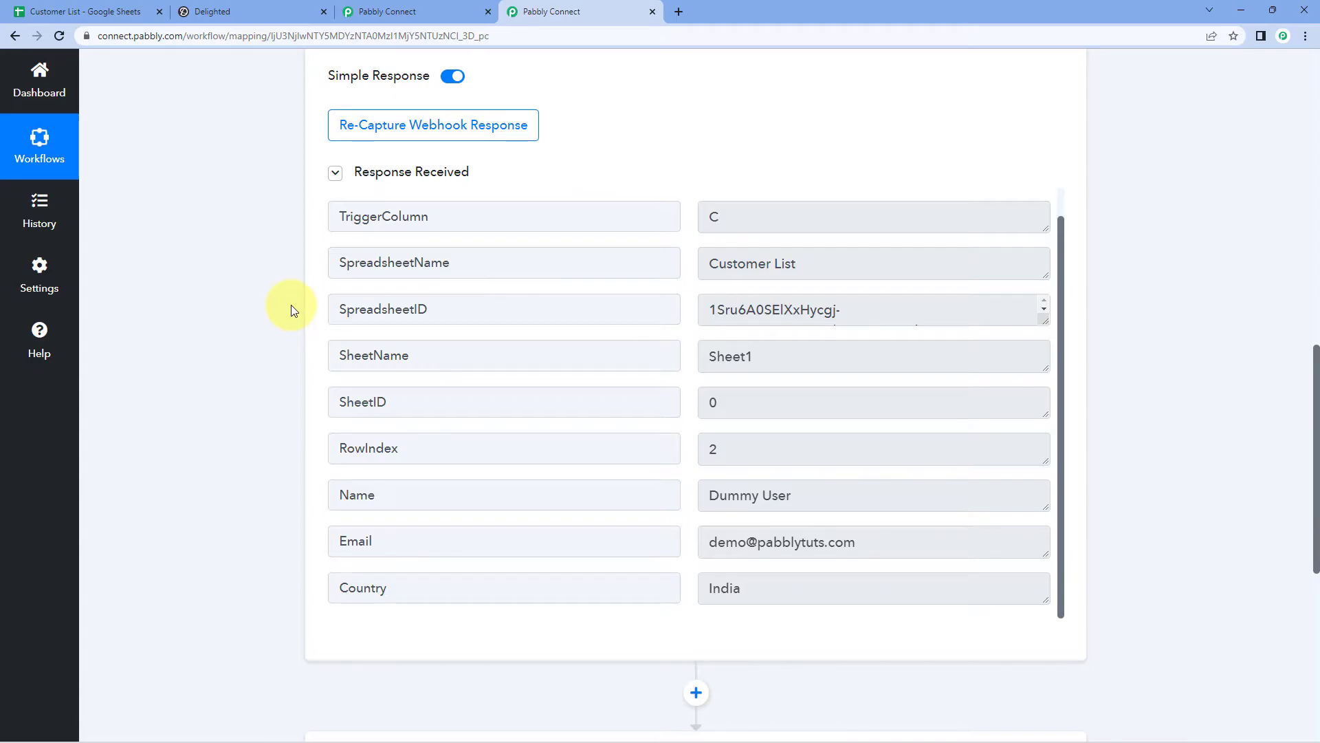
Step: Set the second step's action app to Delighted
scroll(290, 310, "down", 3)
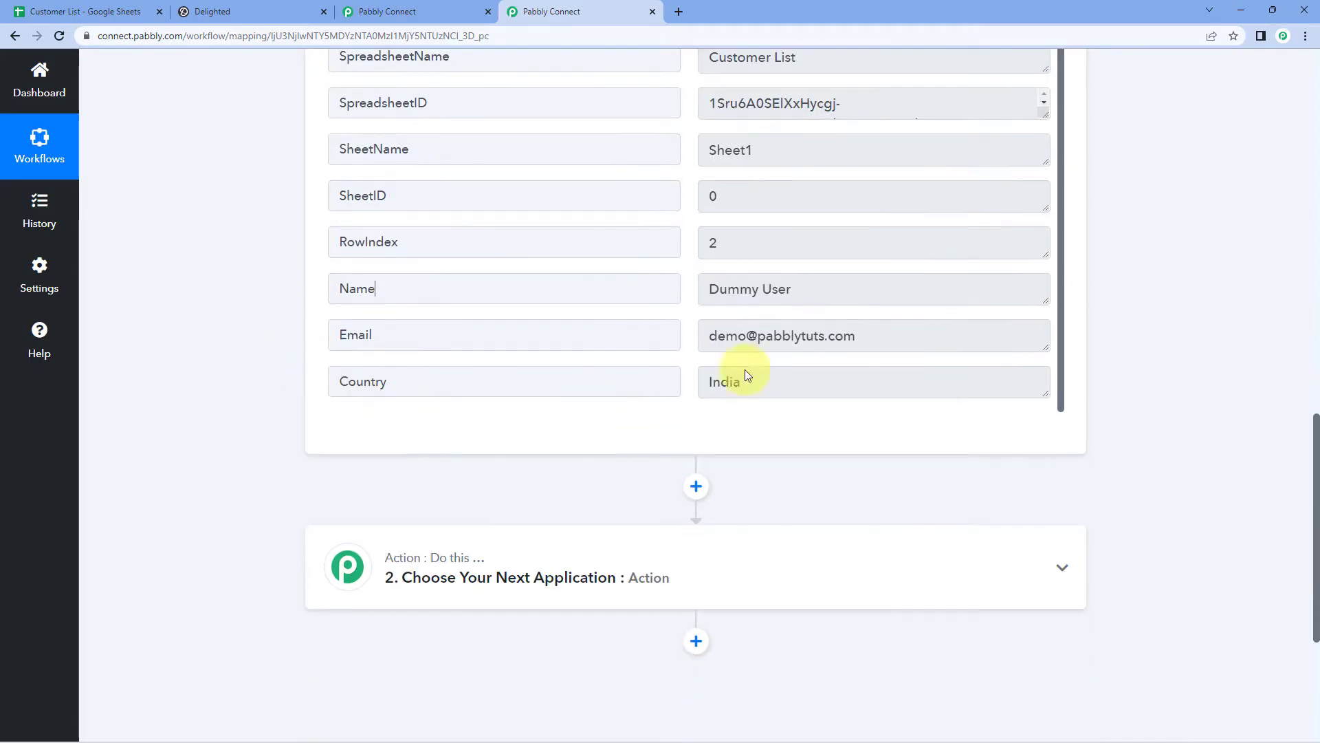
left_click_drag(878, 333, 717, 336)
left_click(683, 311)
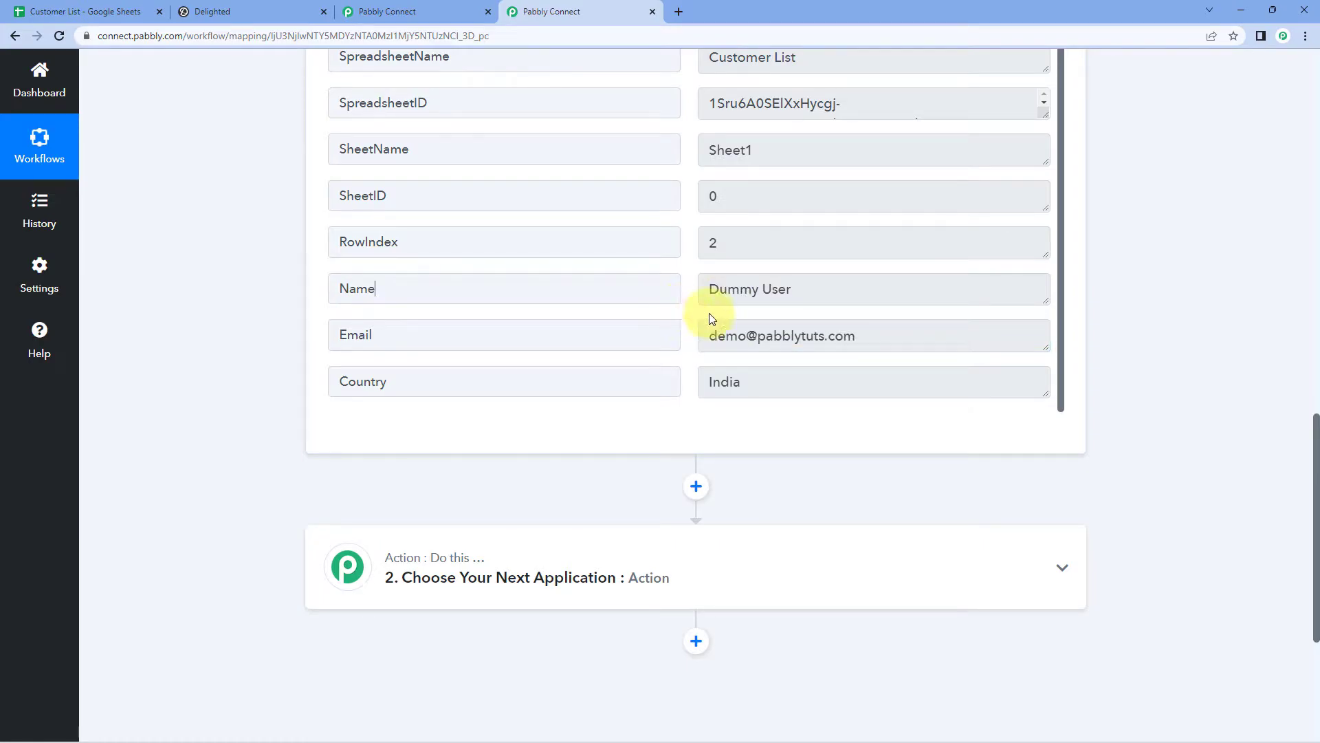
scroll(266, 332, "down", 4)
left_click(582, 303)
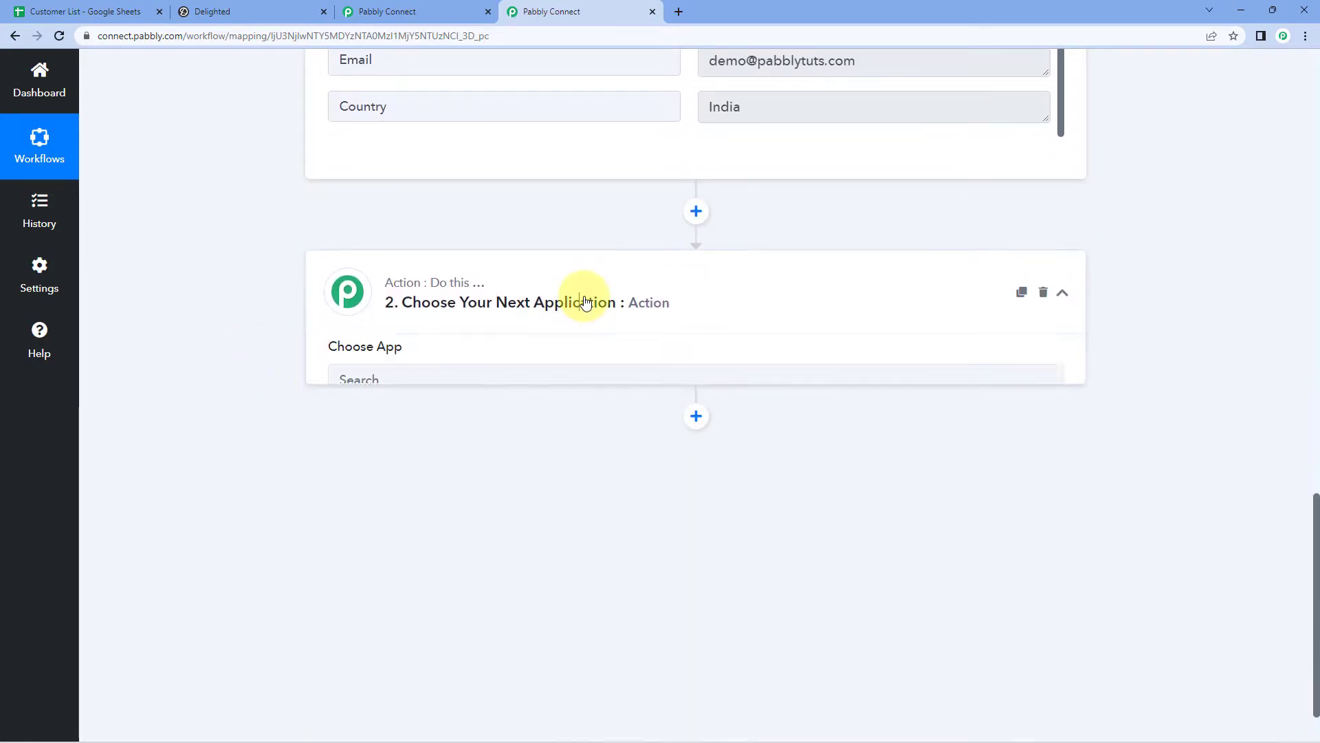
left_click(400, 257)
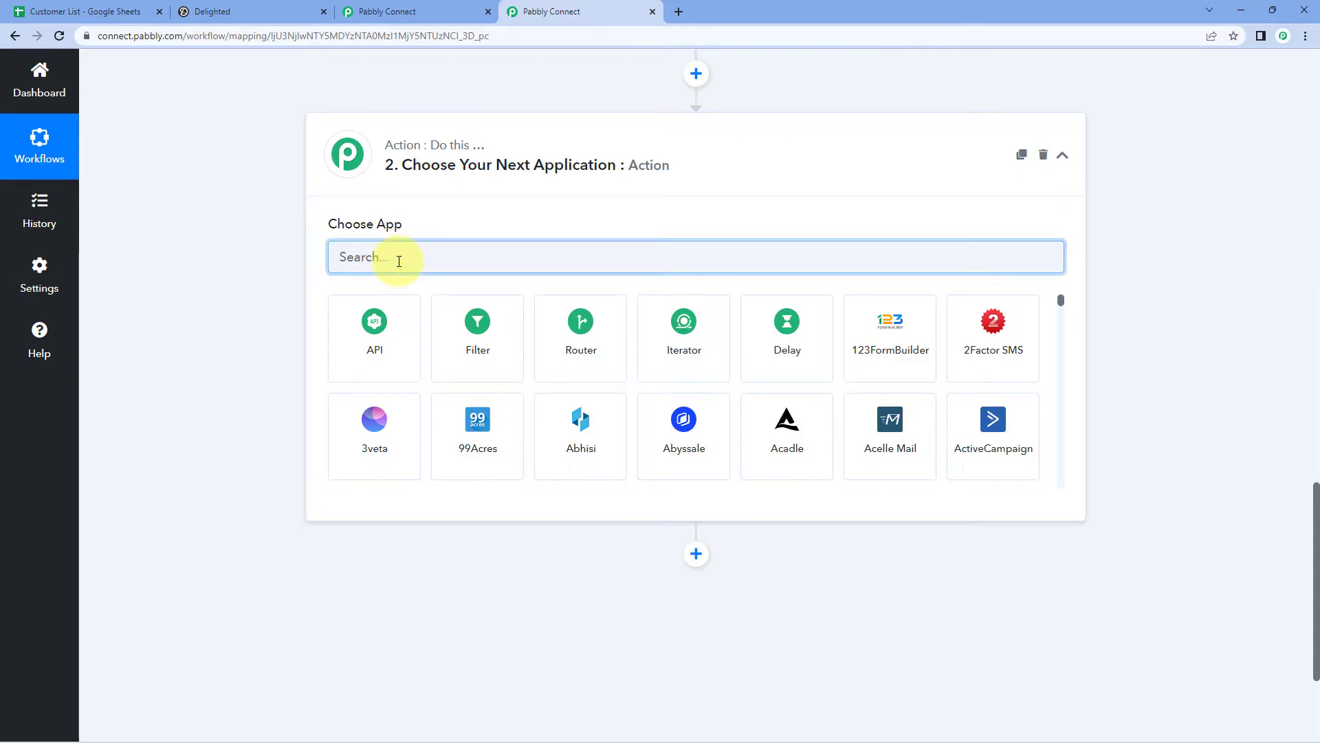
type("deli")
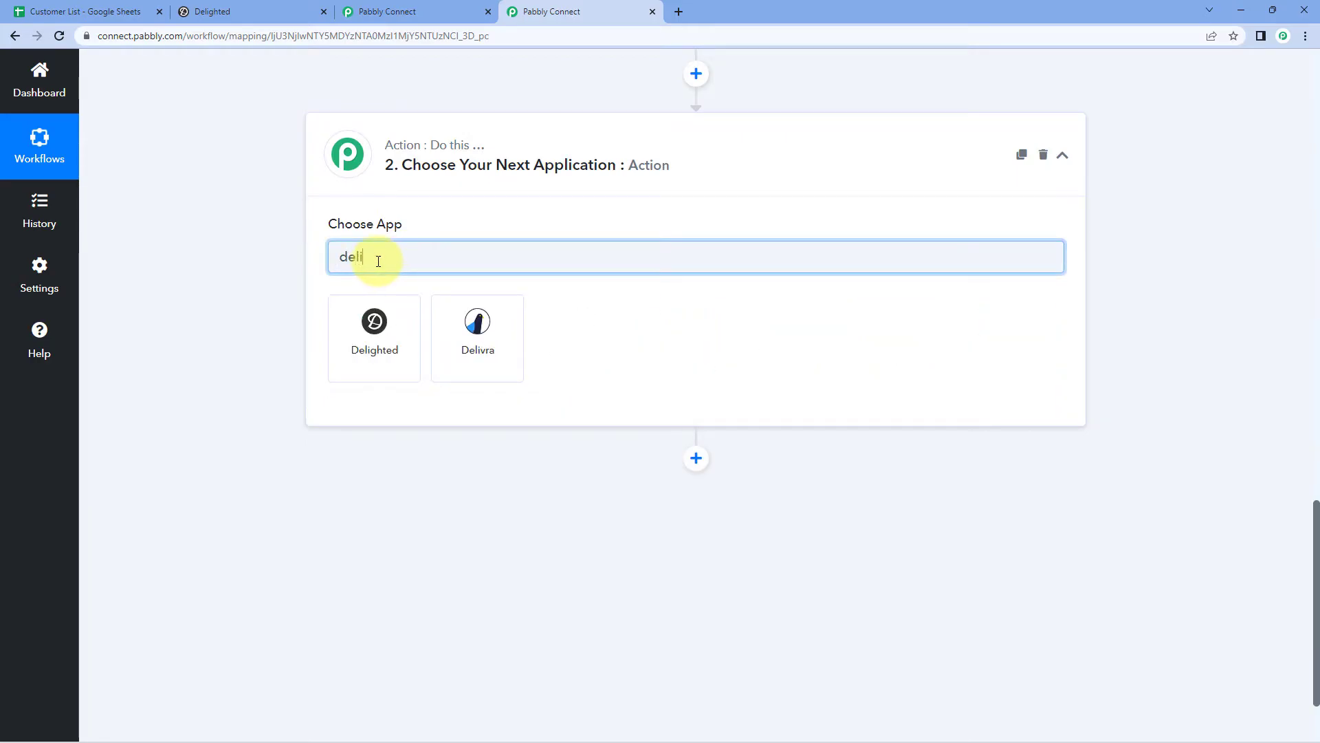
left_click(384, 306)
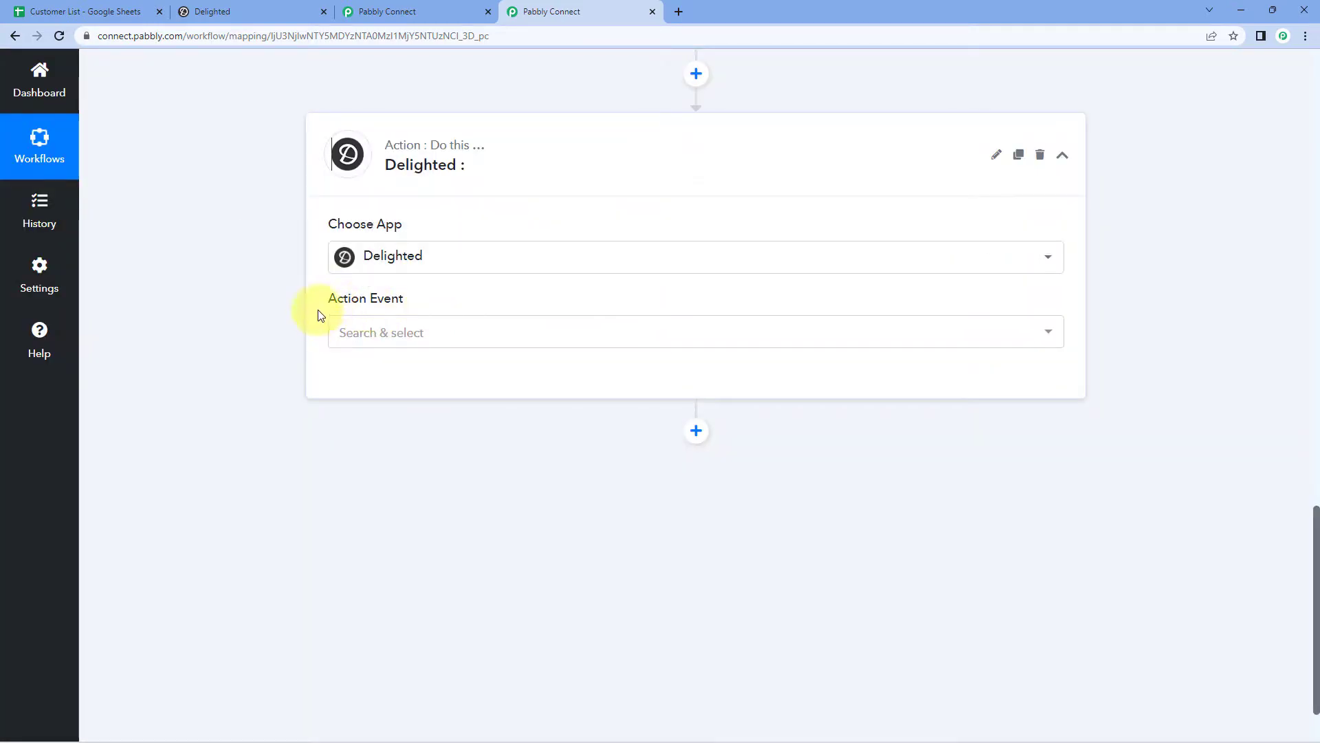
Step: Choose Add Person / Schedule Survey as the Delighted action event
left_click(456, 338)
scroll(246, 361, "down", 1)
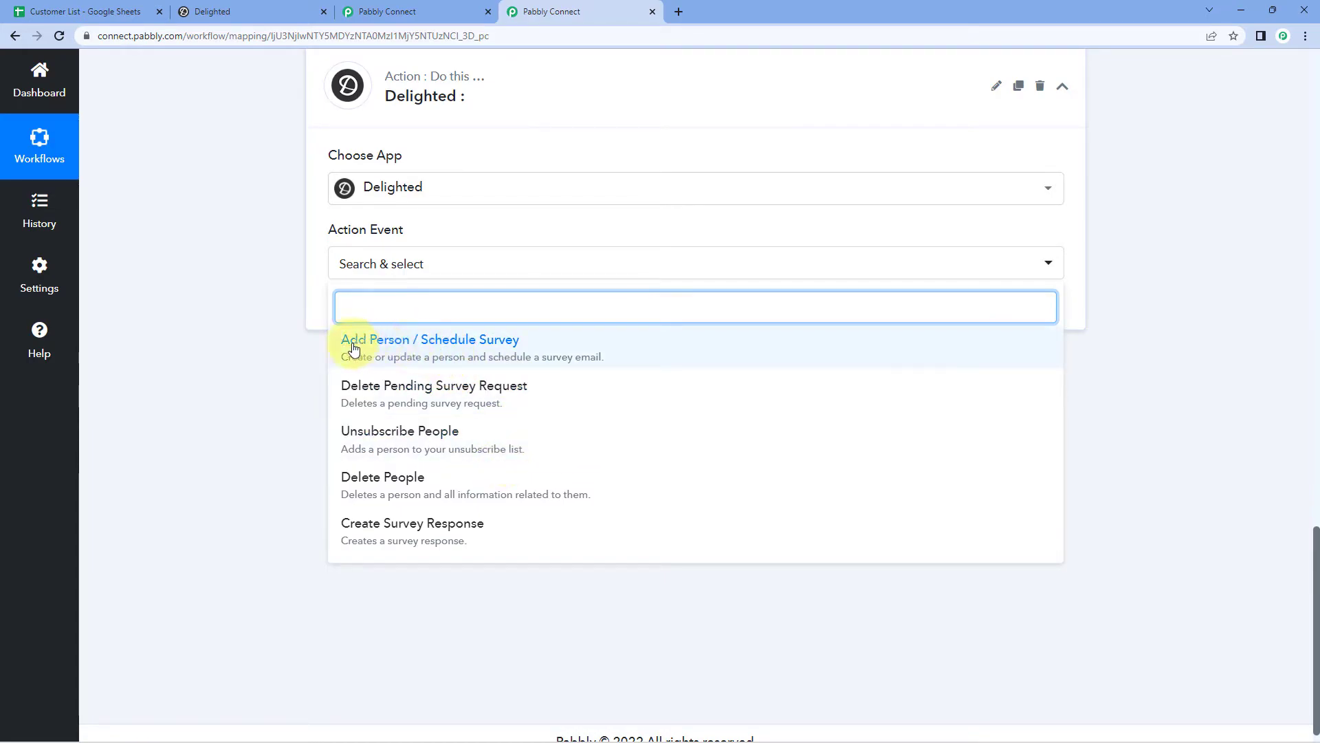
left_click(383, 345)
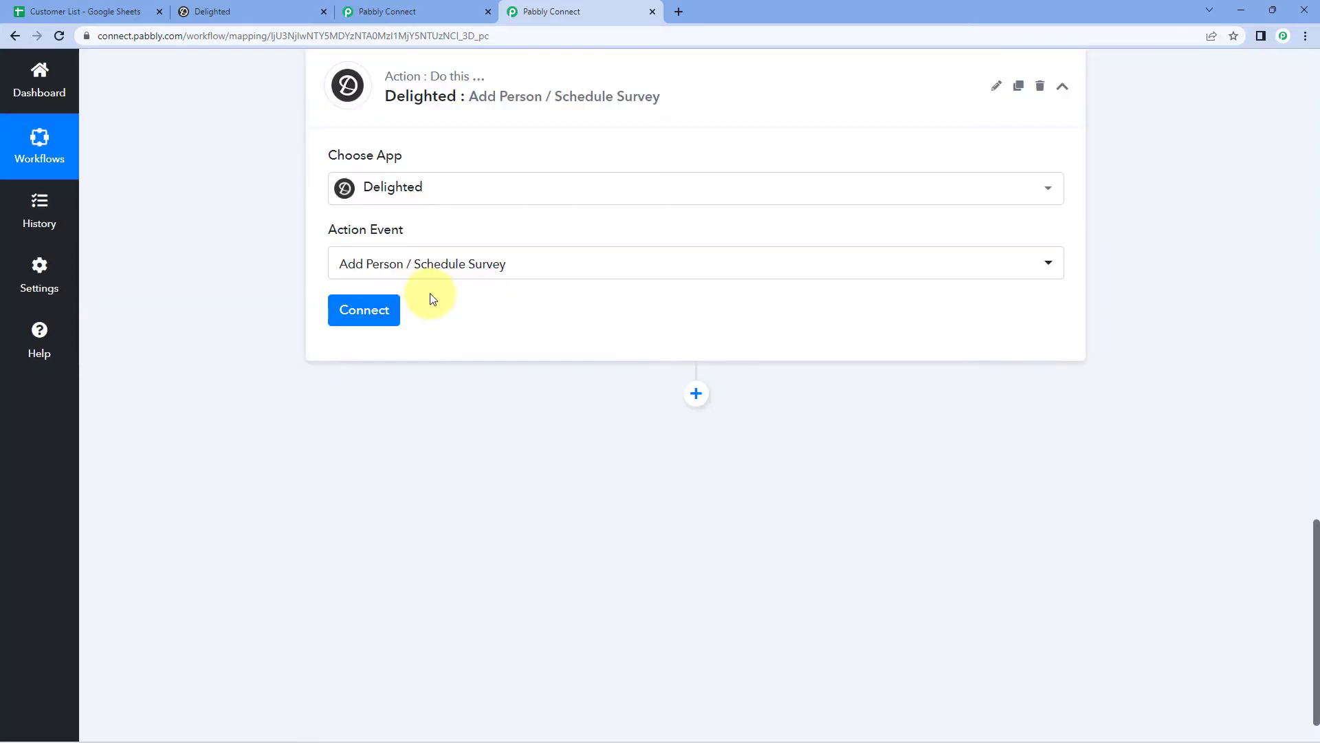
Step: Start a new Delighted account connection with Add New Connection
left_click(370, 311)
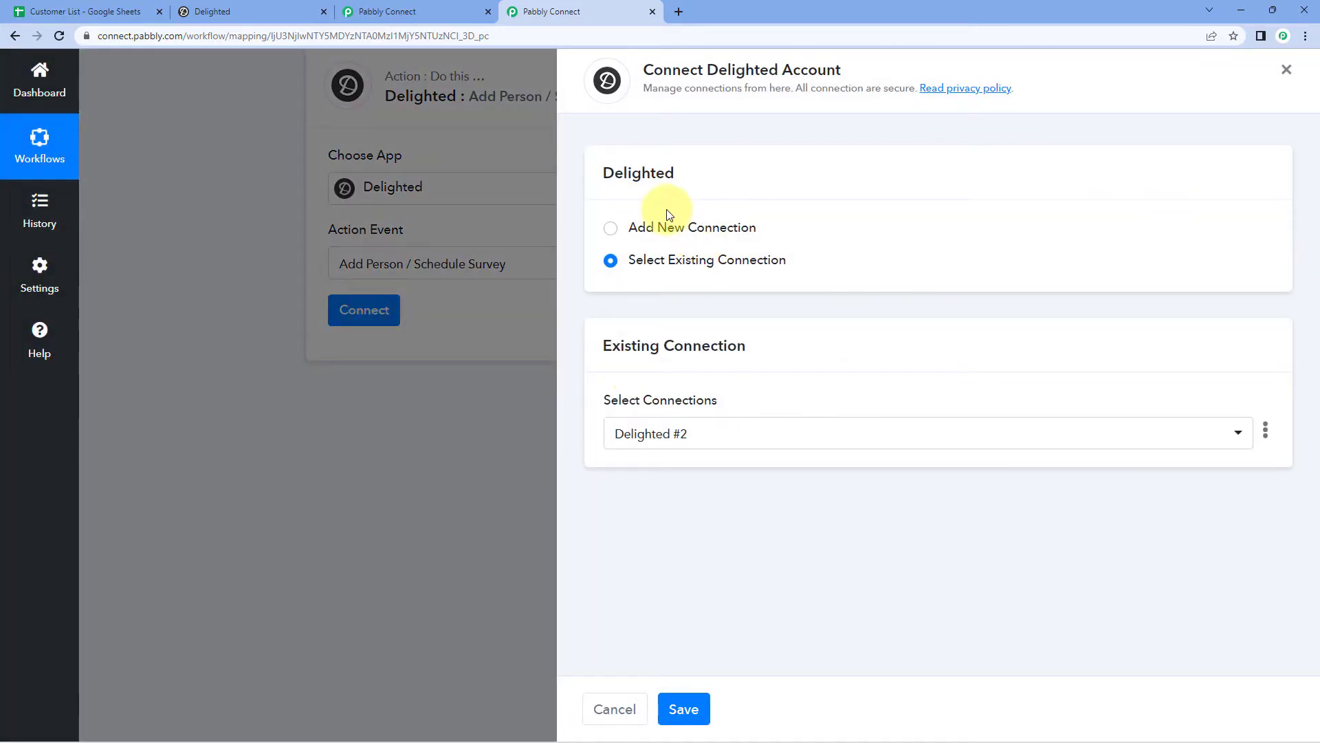
left_click(609, 229)
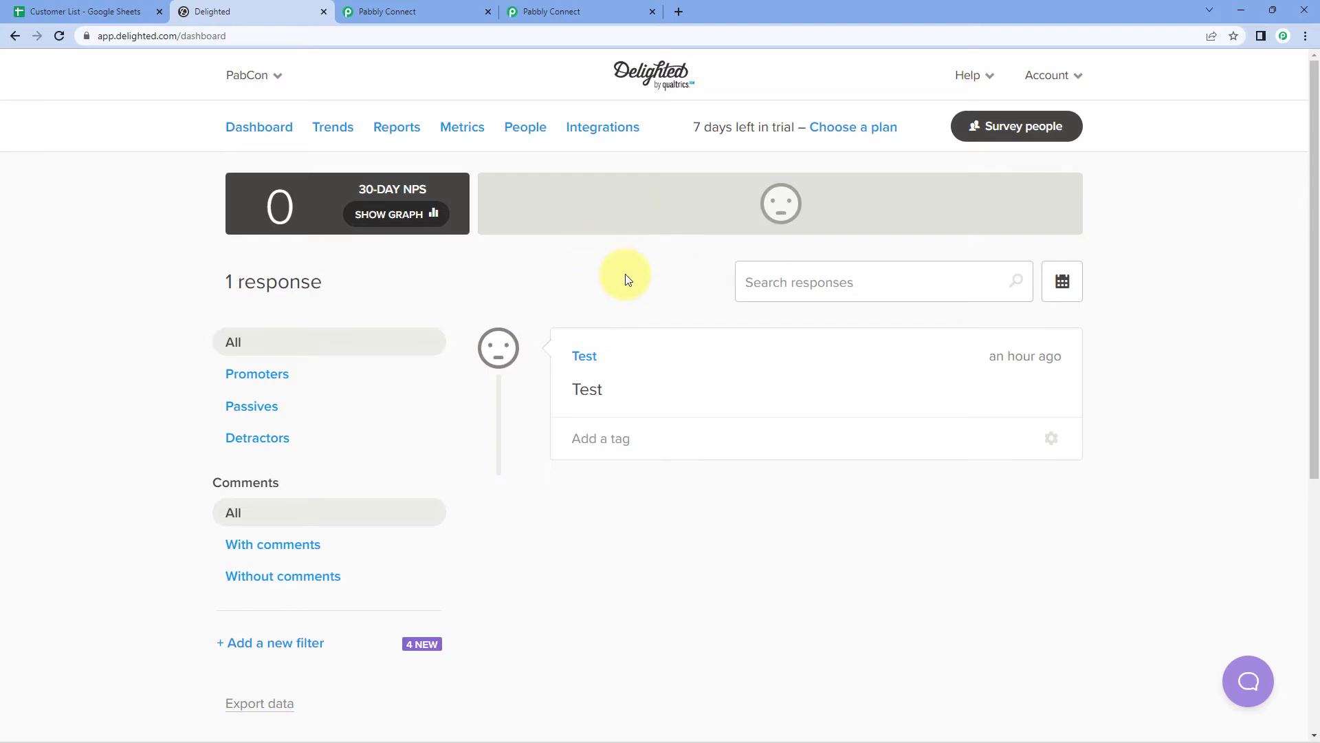
Step: Copy the account API key from Delighted's Integrations > API page and return to Pabbly Connect
left_click(603, 130)
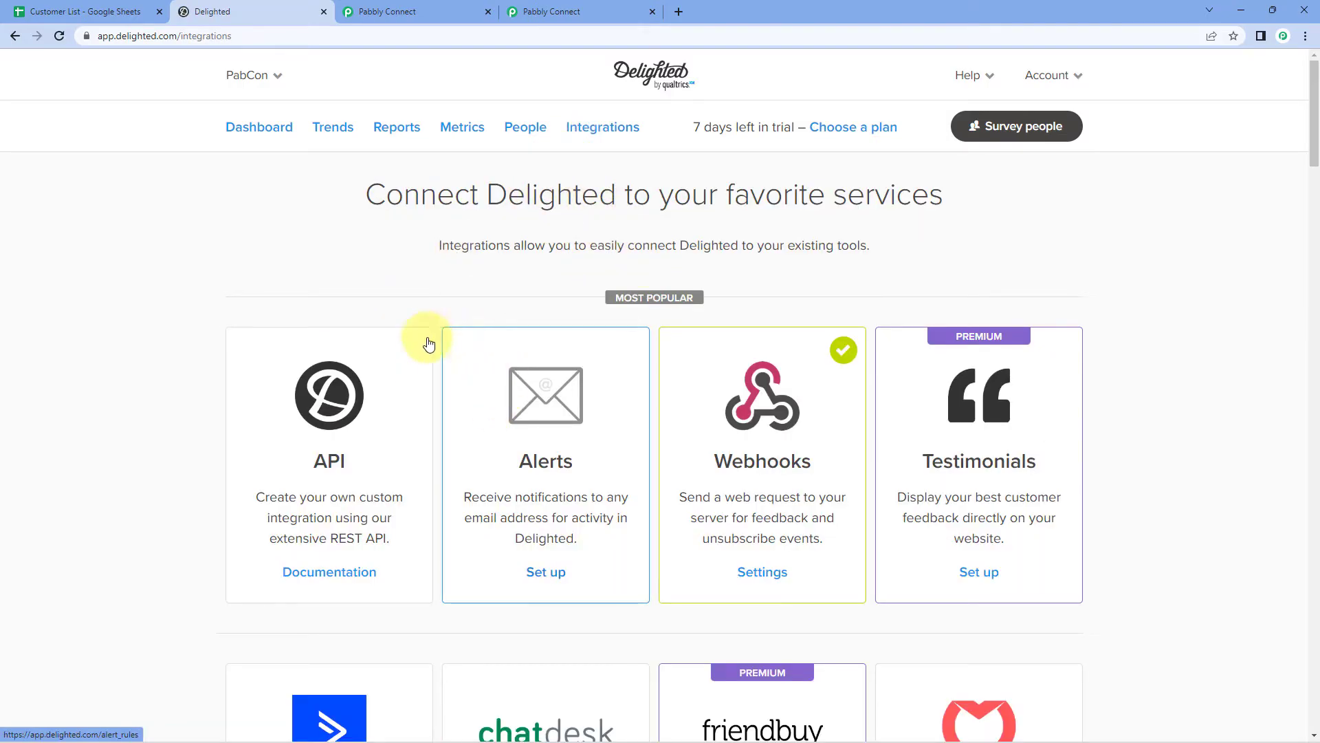
left_click(379, 451)
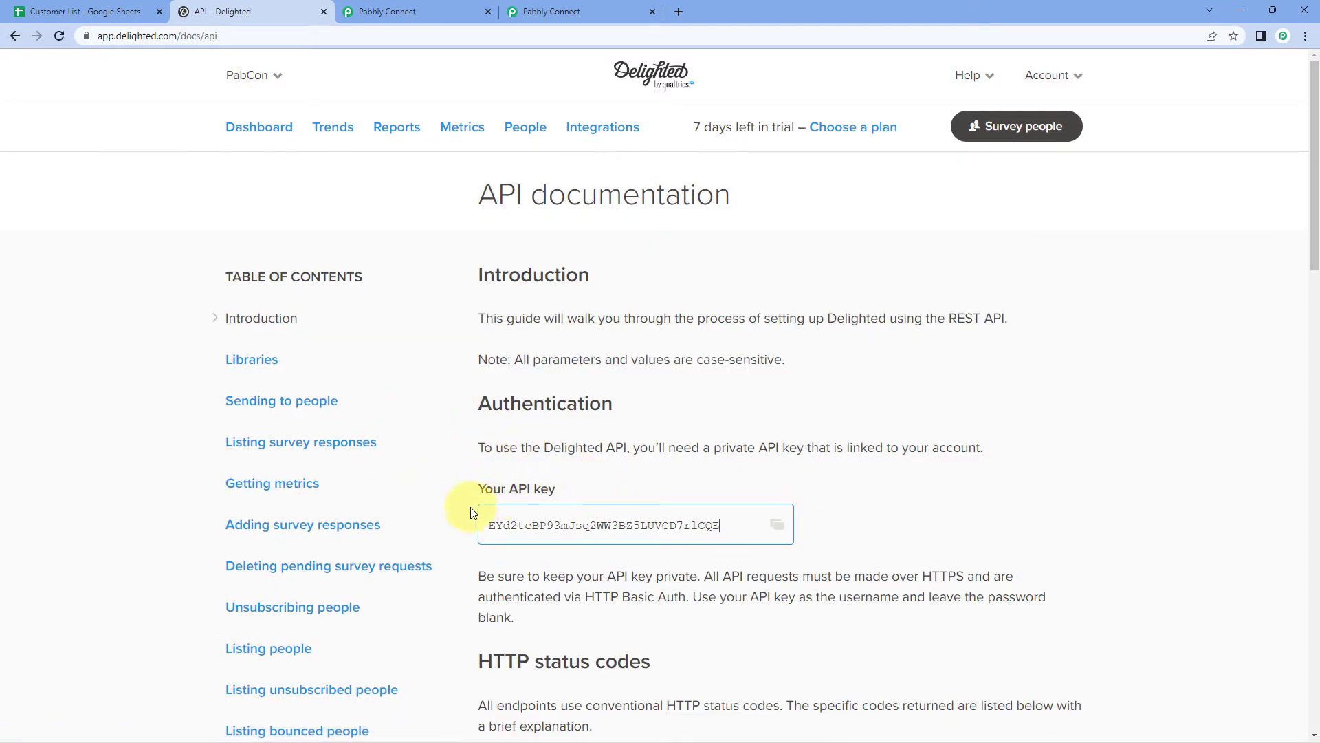
left_click(778, 527)
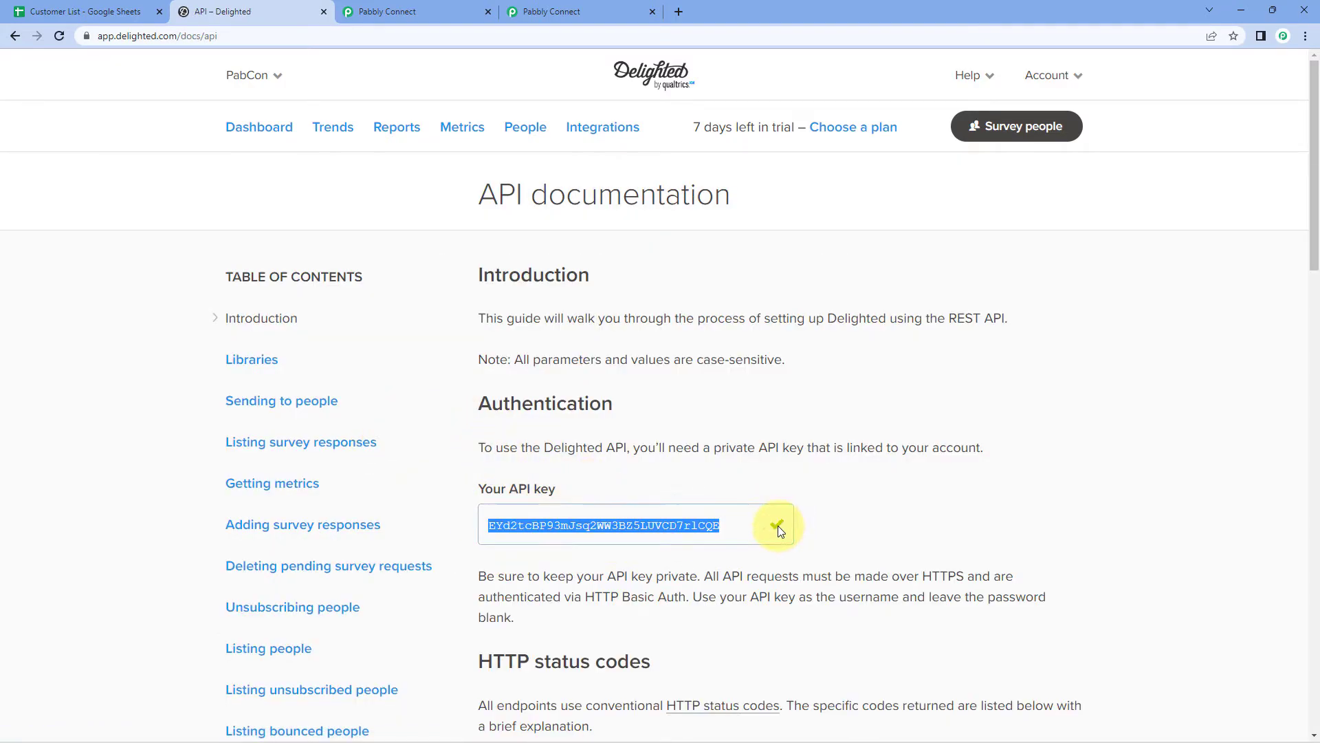
left_click(510, 6)
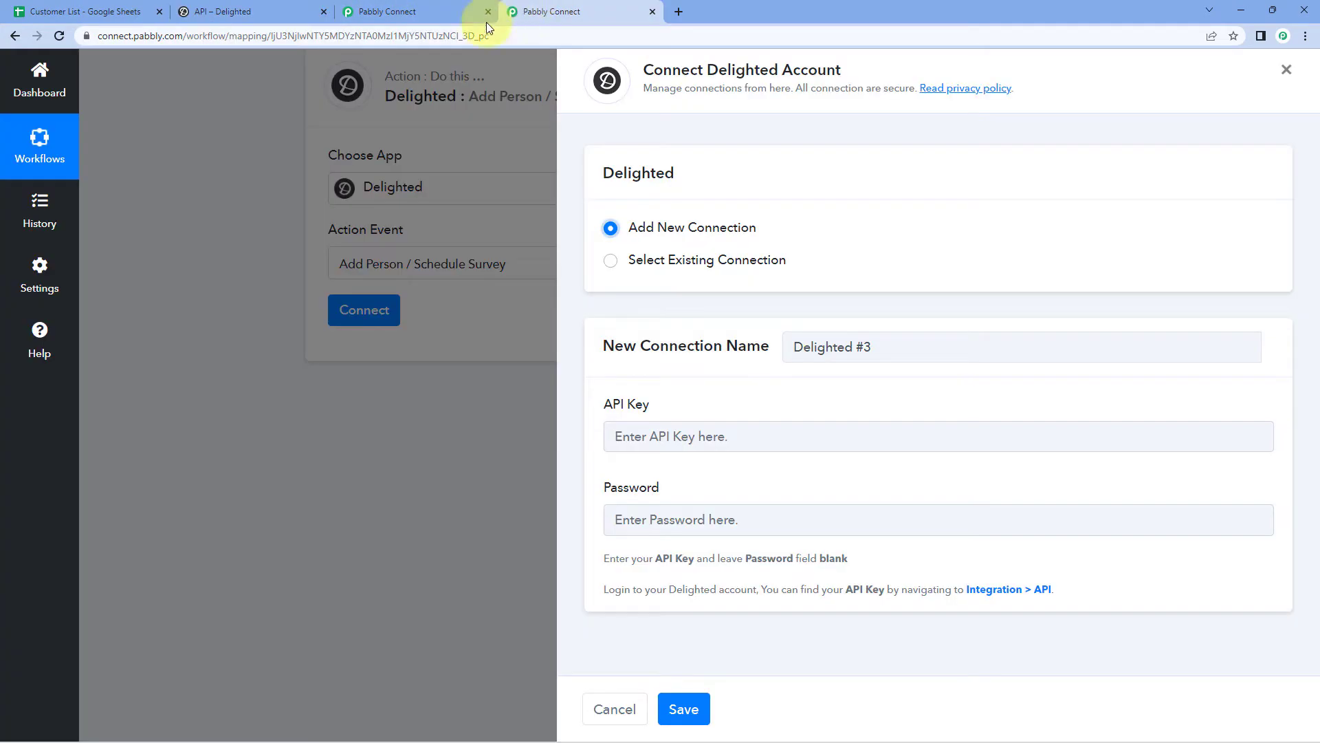
Step: Paste the Delighted API key, close the extra Pabbly tab, and save the connection
right_click(672, 443)
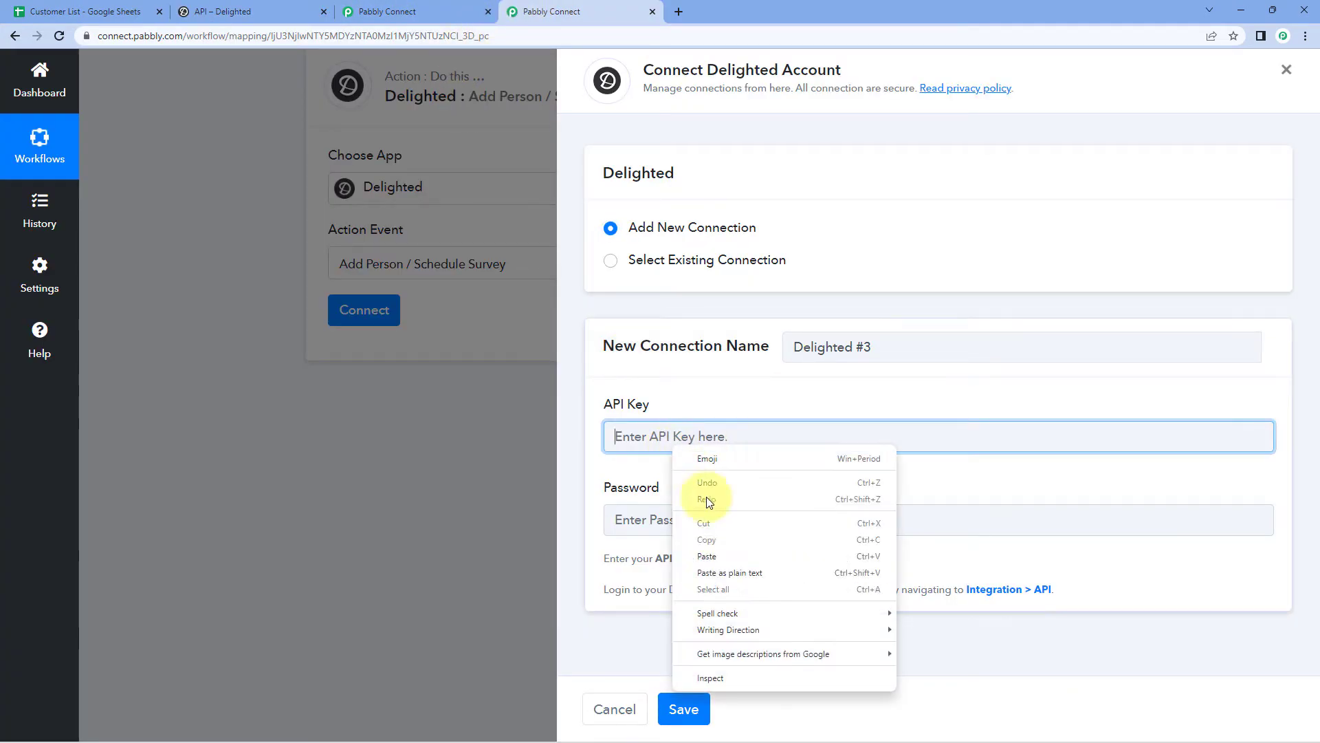
left_click(716, 555)
left_click(681, 377)
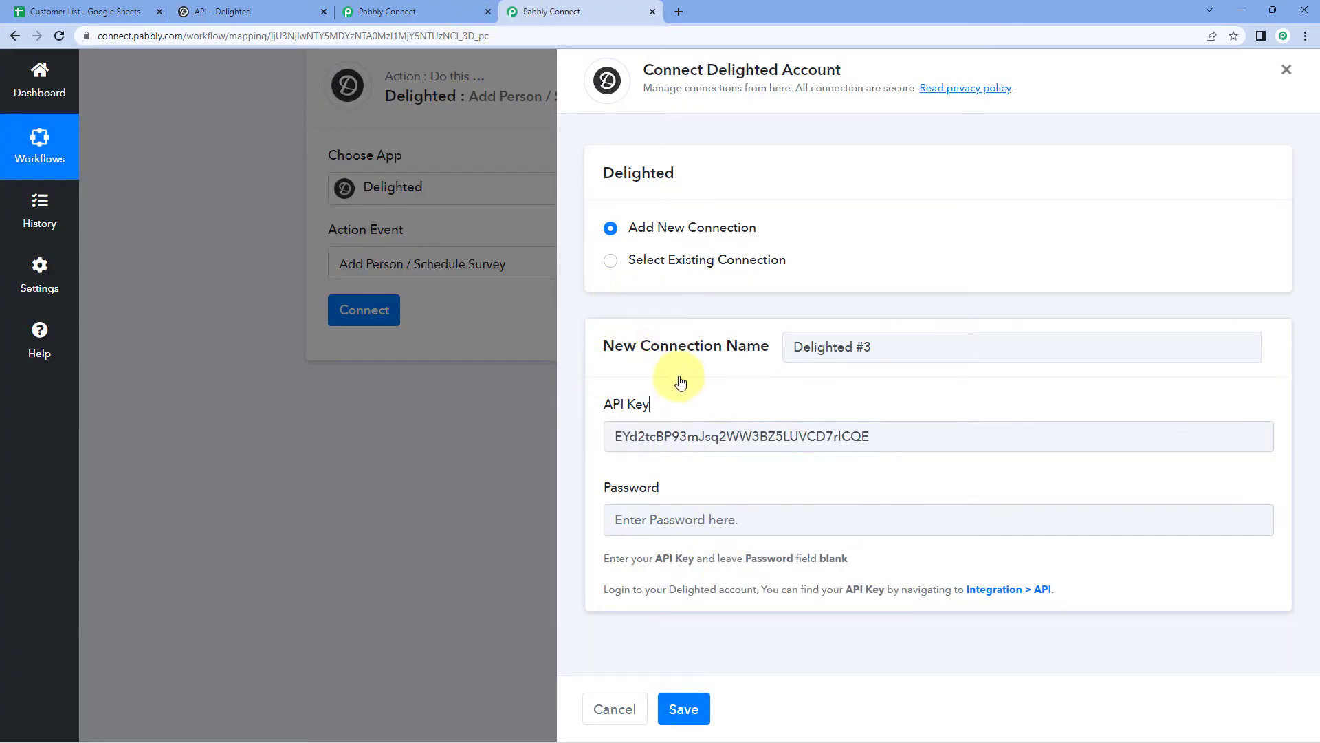
left_click(489, 12)
left_click(700, 714)
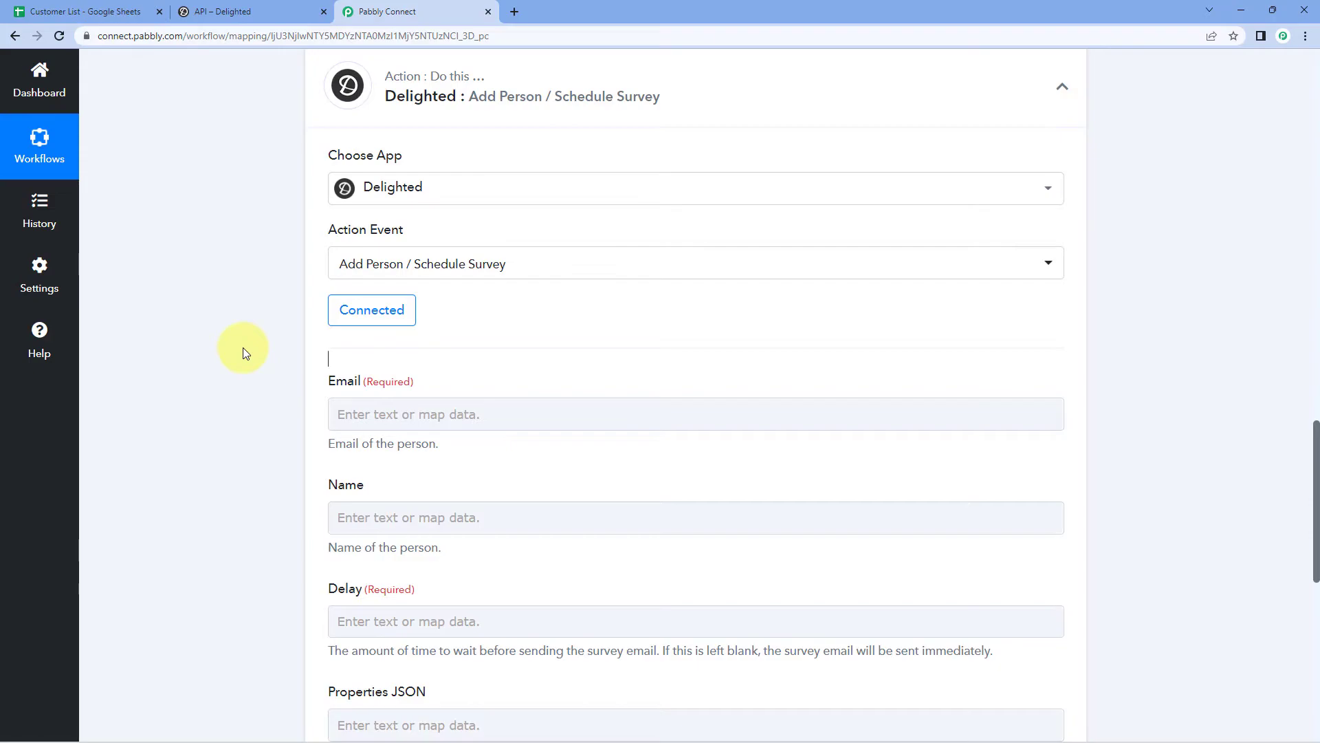
Step: Review the trigger's sample Email value against the Customer List spreadsheet
scroll(242, 346, "down", 1)
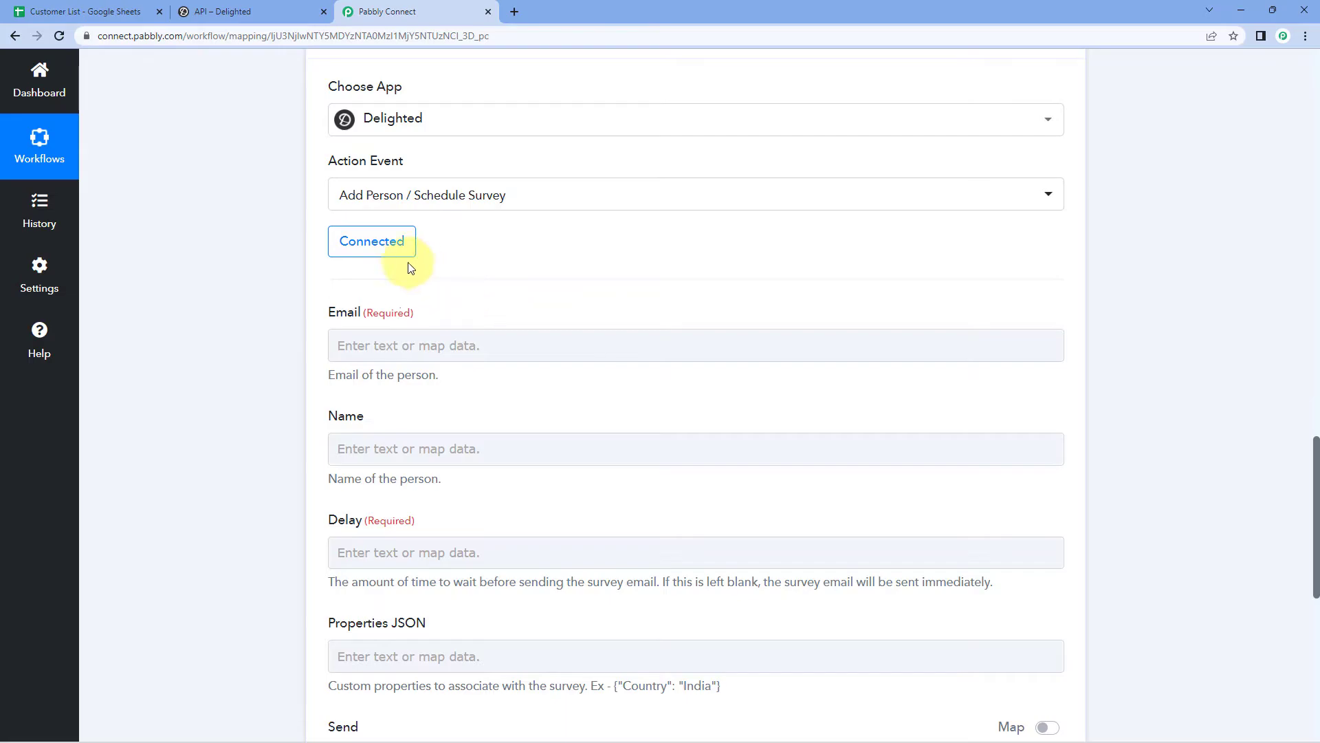
scroll(468, 273, "up", 5)
scroll(474, 273, "up", 3)
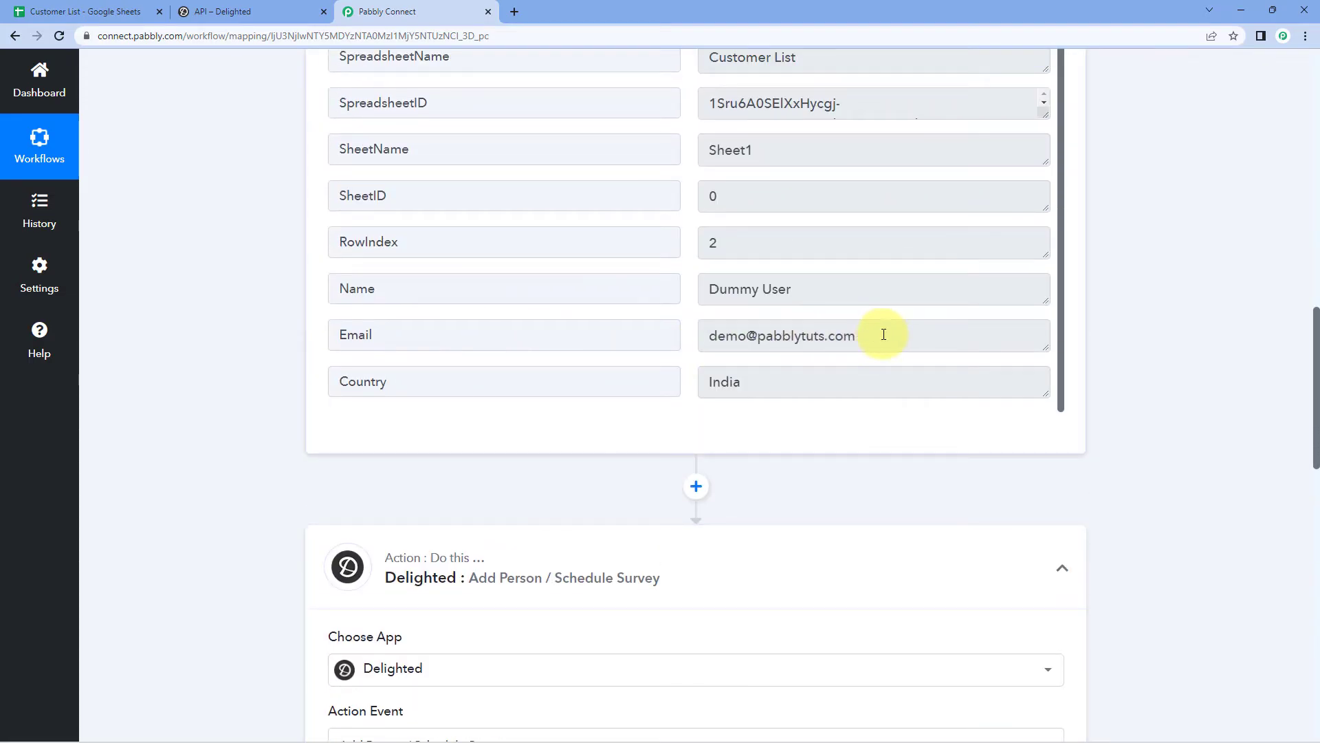
left_click_drag(878, 335, 707, 335)
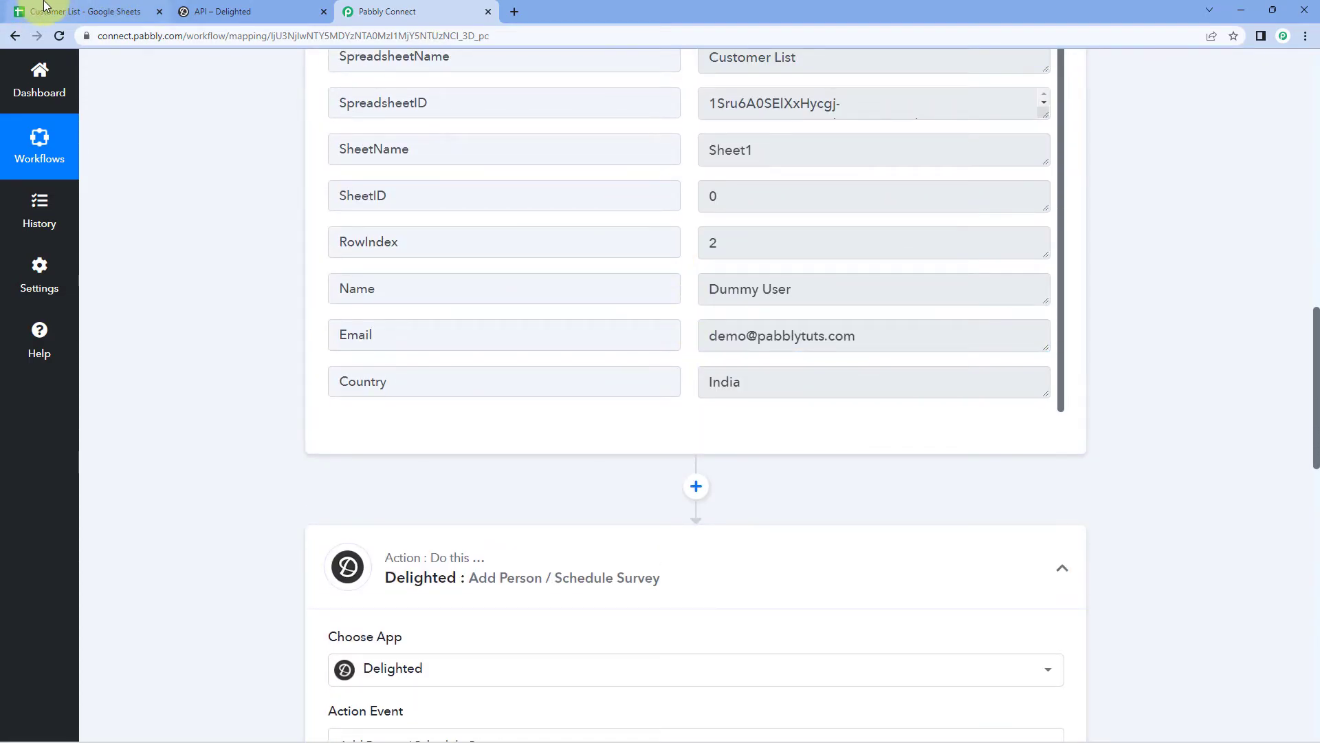
left_click(41, 12)
left_click(405, 10)
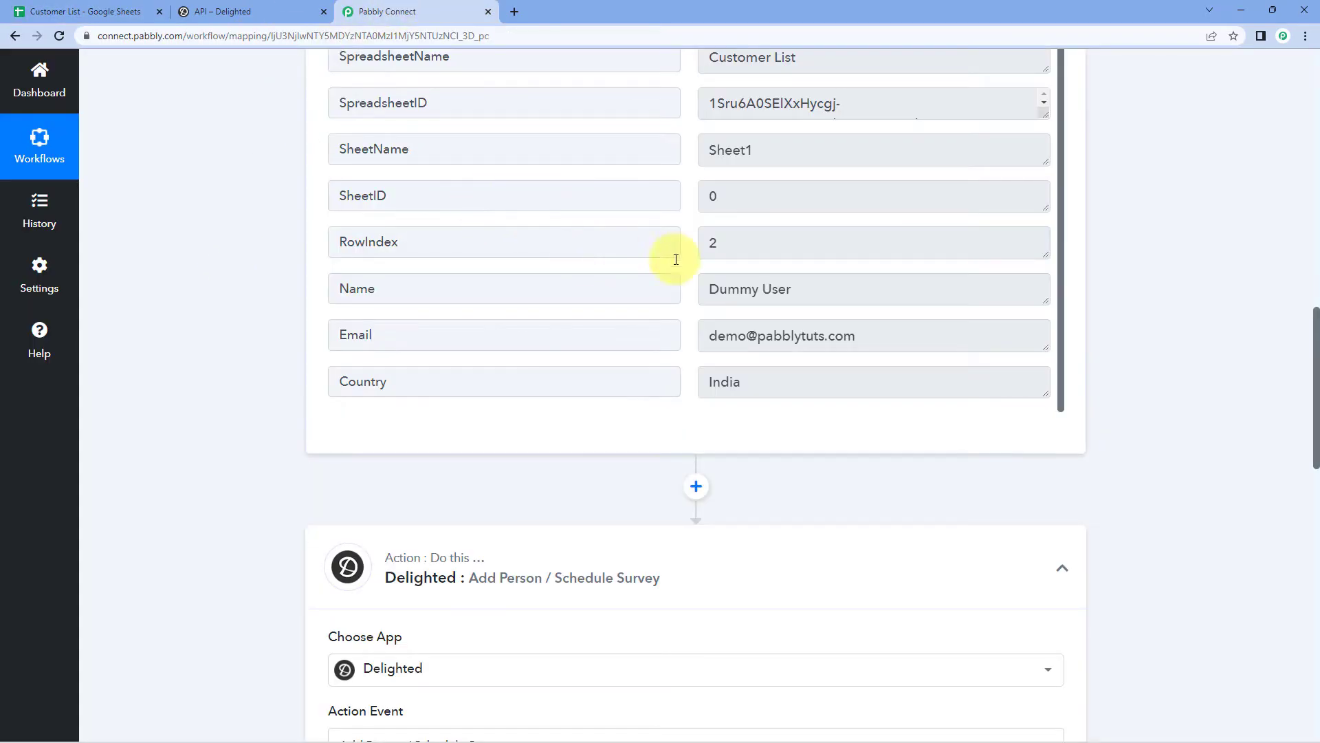
mouse_move(707, 336)
left_mouse_down()
mouse_move(931, 340)
mouse_move(692, 336)
left_mouse_up()
left_click(922, 336)
left_click(837, 351)
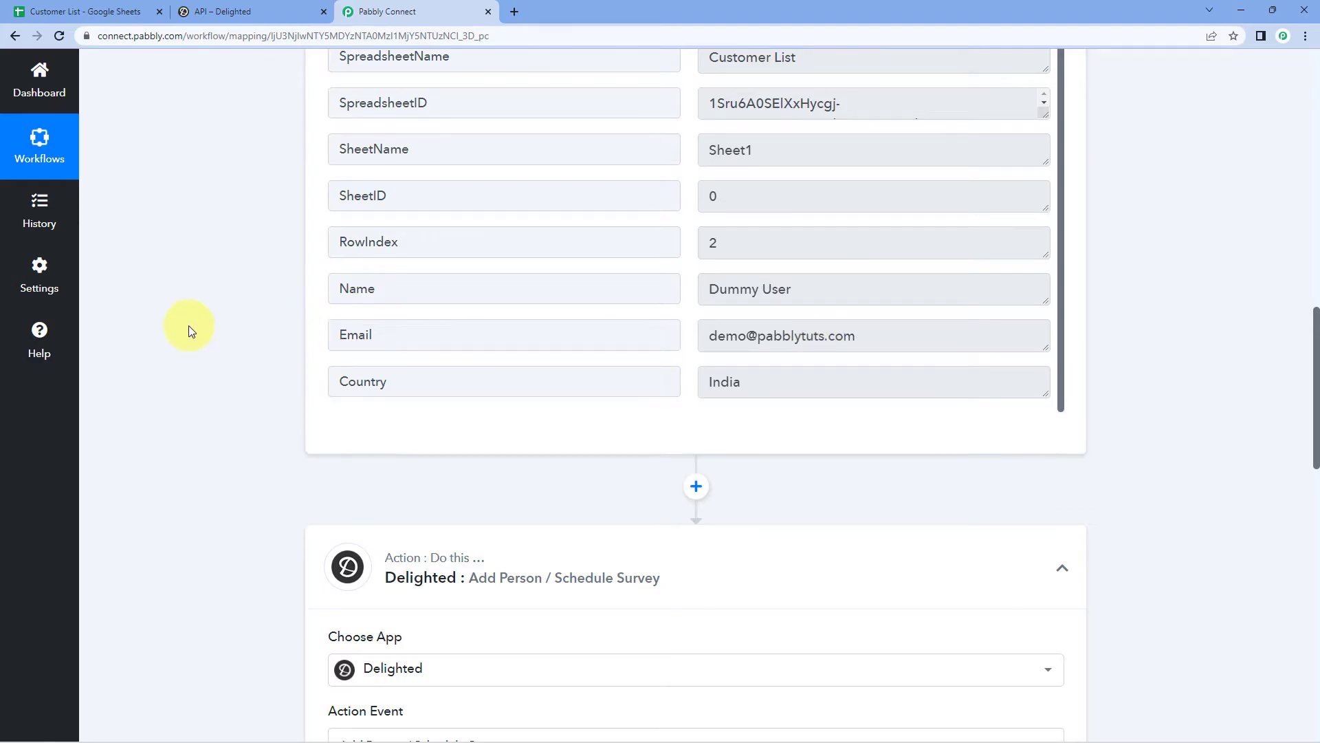
scroll(235, 329, "down", 9)
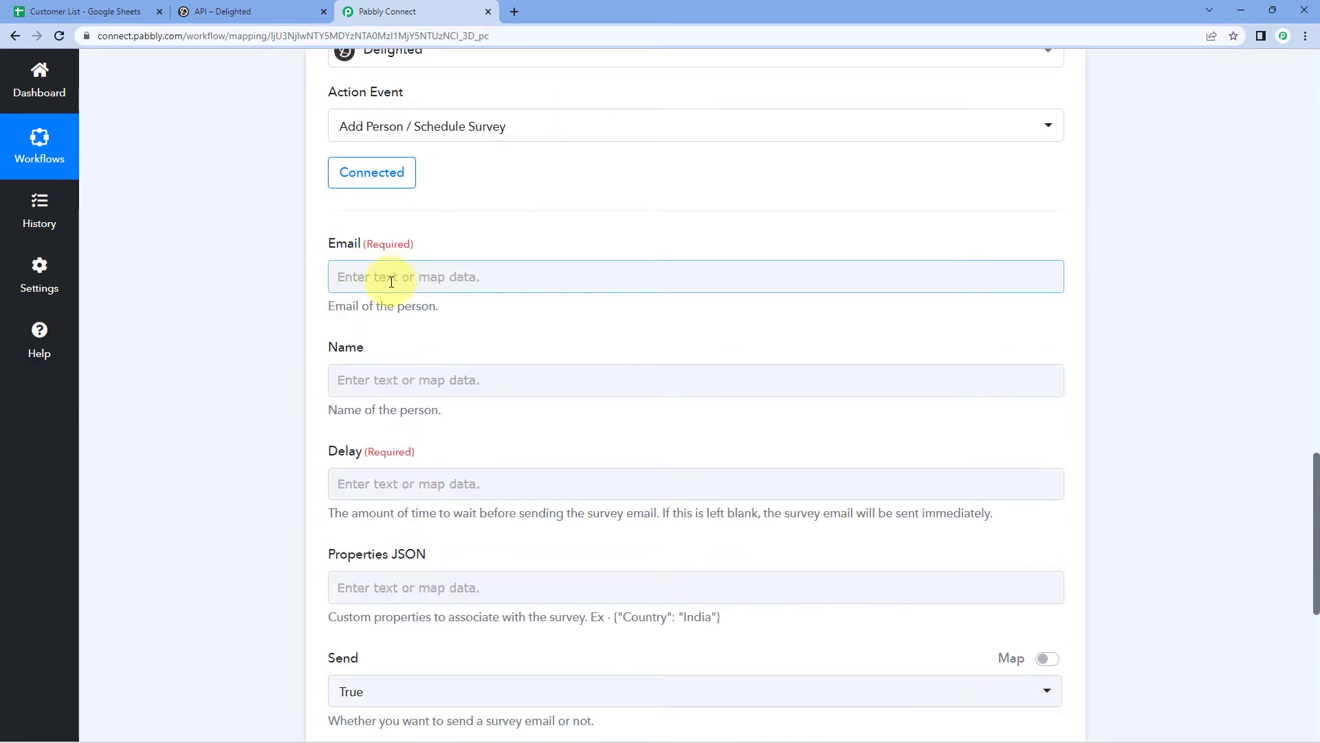
Step: Map the Google Sheets Email value into the Delighted Email field
left_click(380, 275)
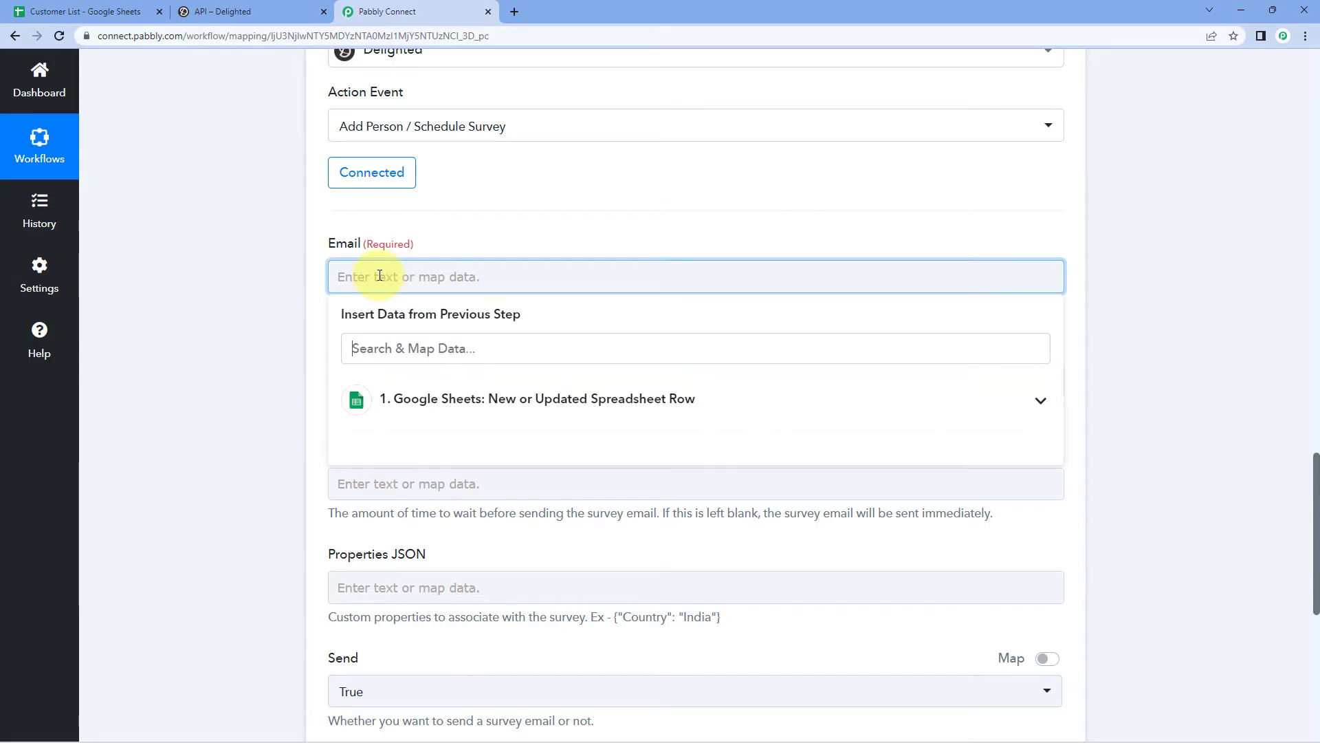
left_click(696, 399)
scroll(265, 338, "down", 2)
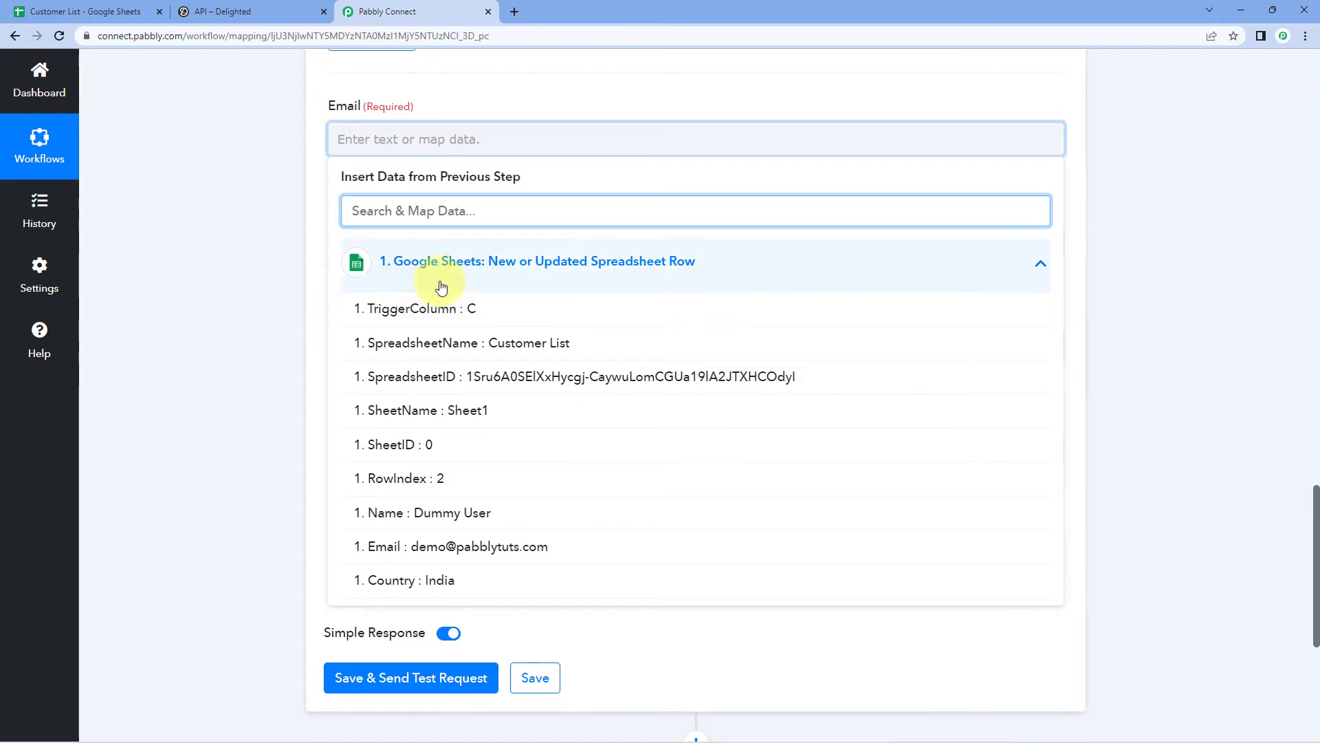
left_click(406, 548)
left_click(250, 348)
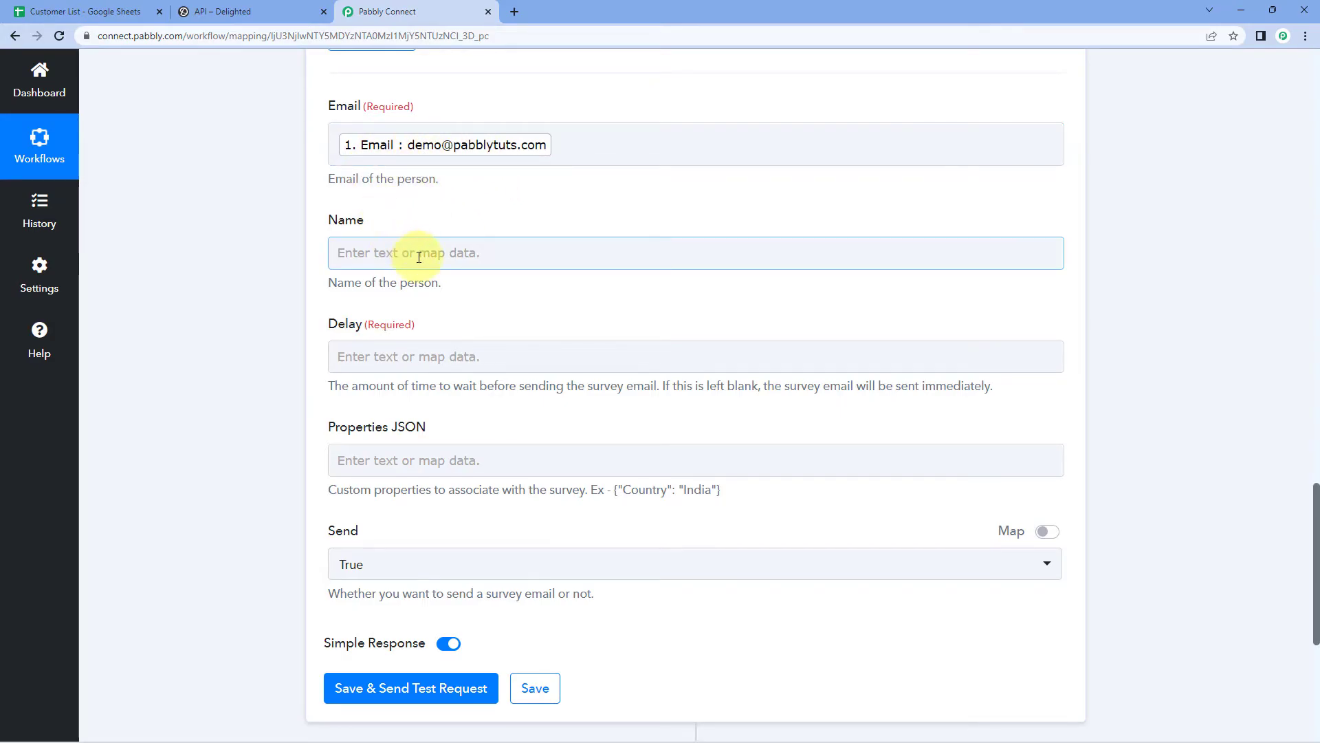
Step: Map the spreadsheet's '1. Name' value into the Delighted Name field
scroll(655, 199, "up", 10)
left_click_drag(791, 220, 691, 222)
left_click(362, 230)
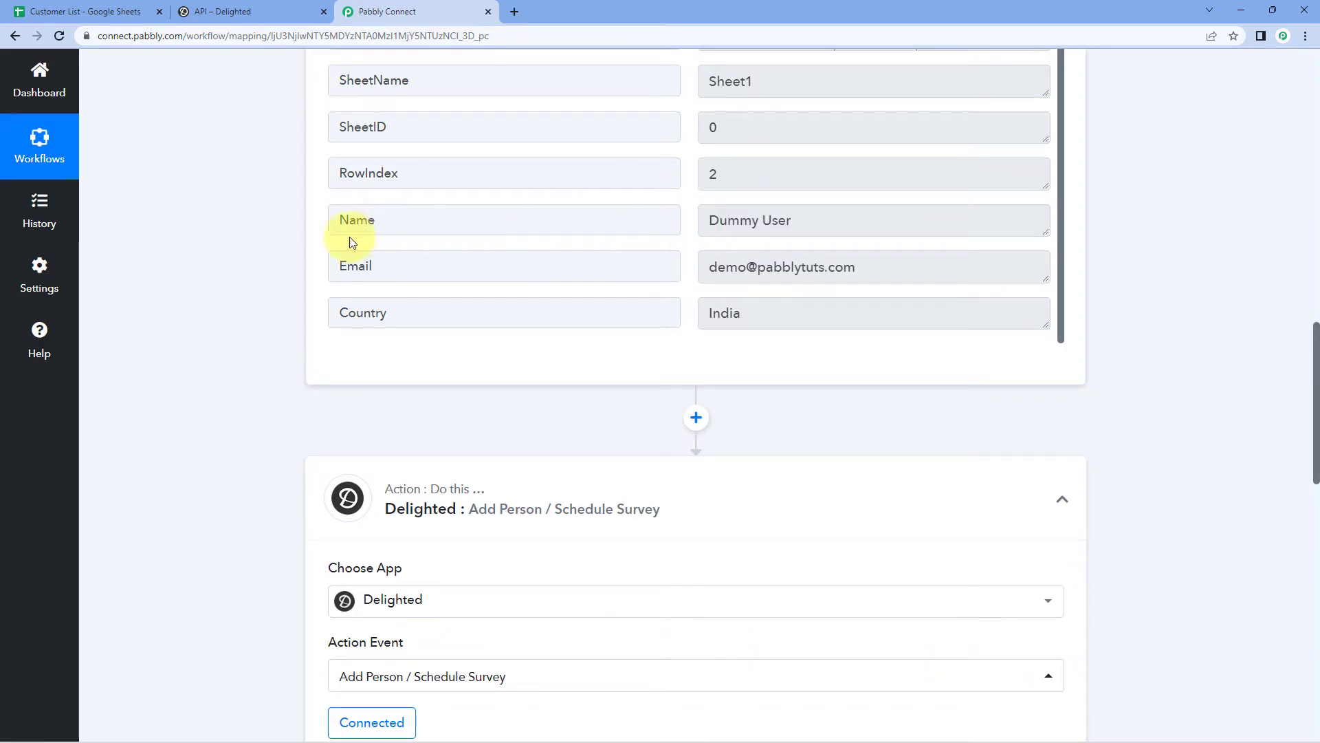
scroll(263, 249, "down", 9)
left_click(344, 320)
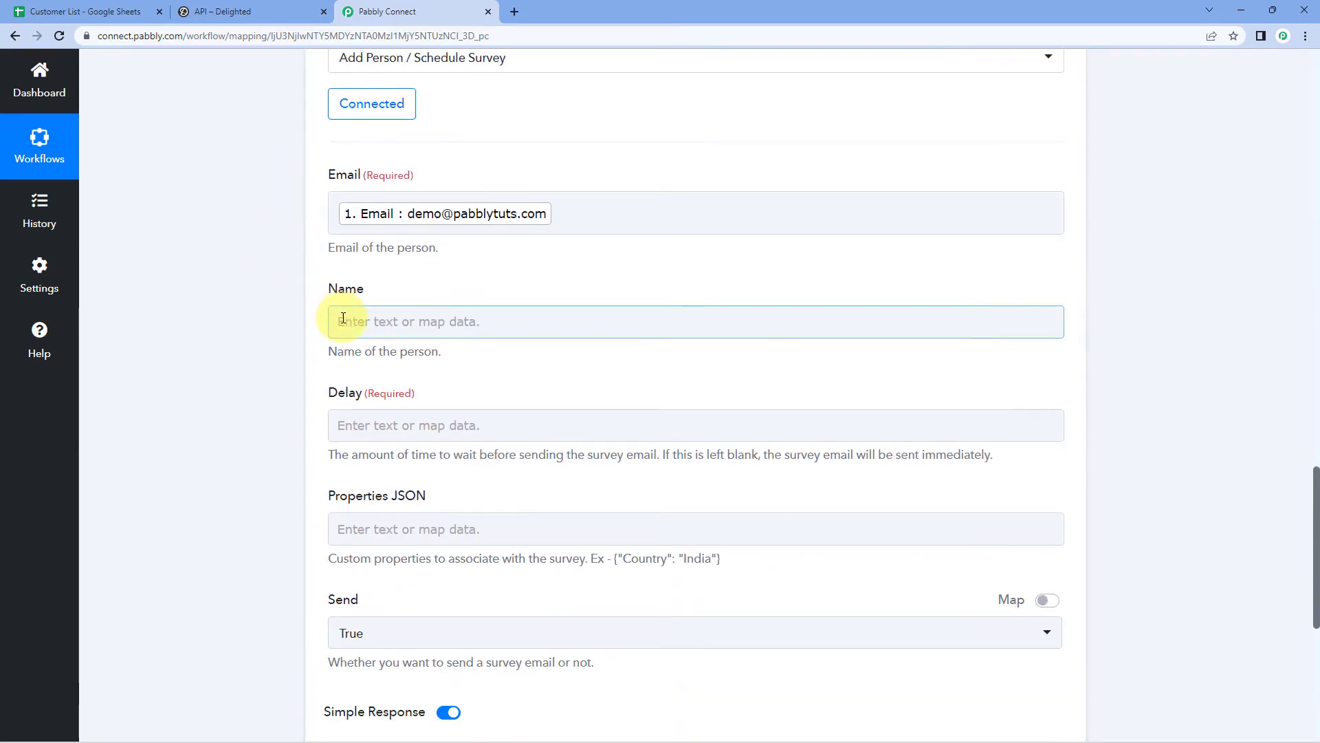
left_click(409, 444)
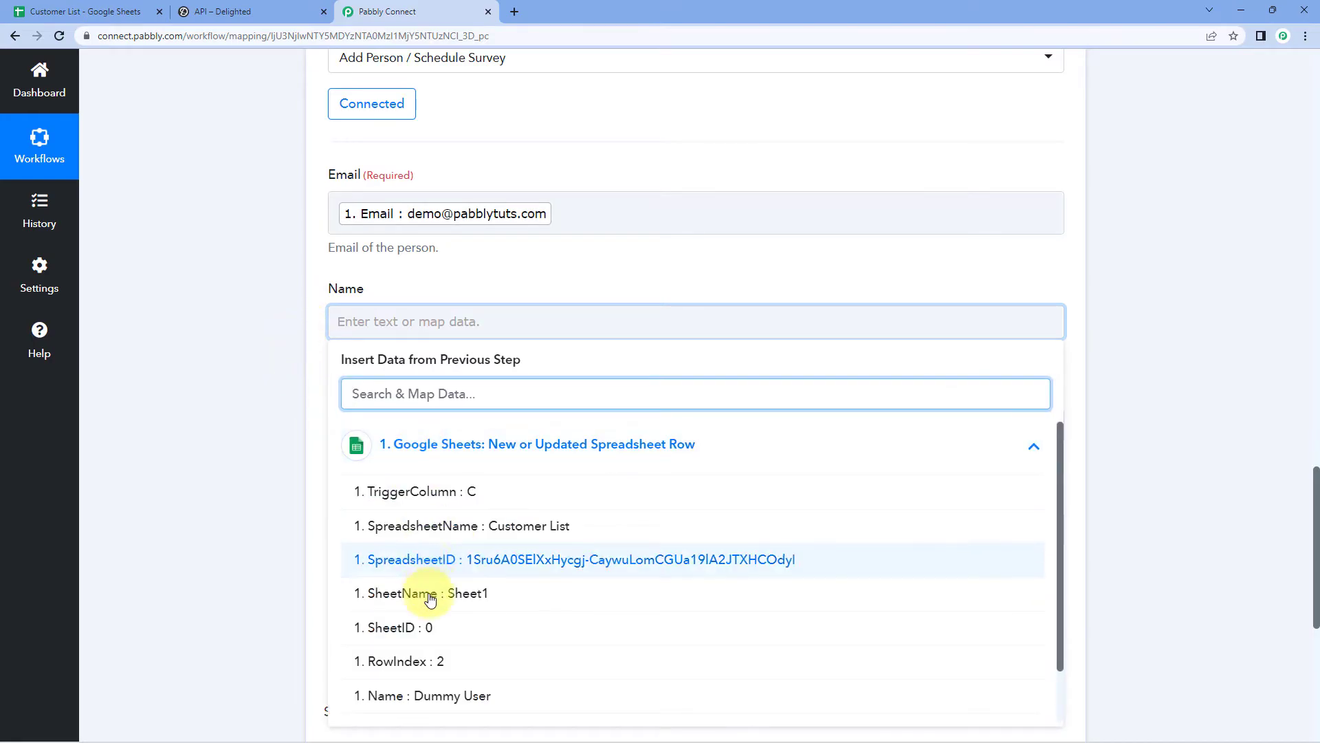
scroll(432, 617, "down", 1)
left_click(427, 633)
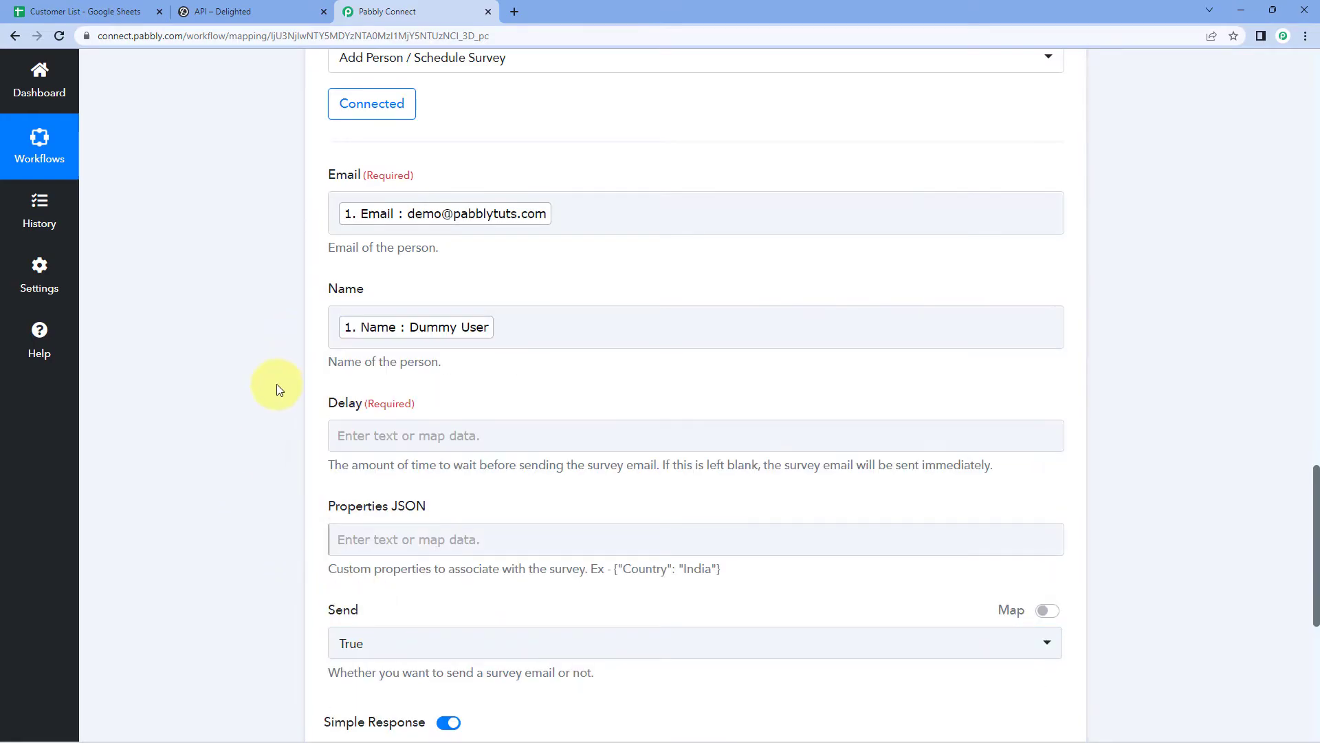
scroll(278, 379, "down", 2)
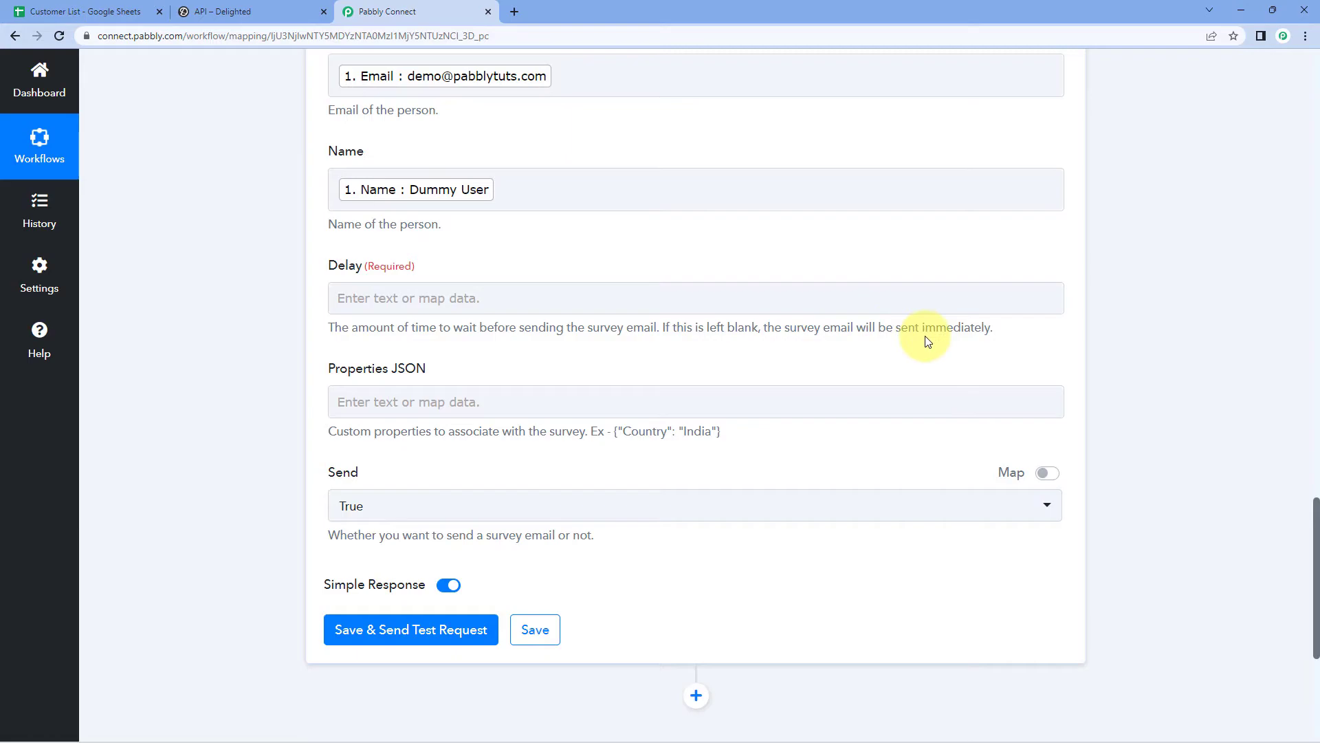
scroll(282, 266, "up", 1)
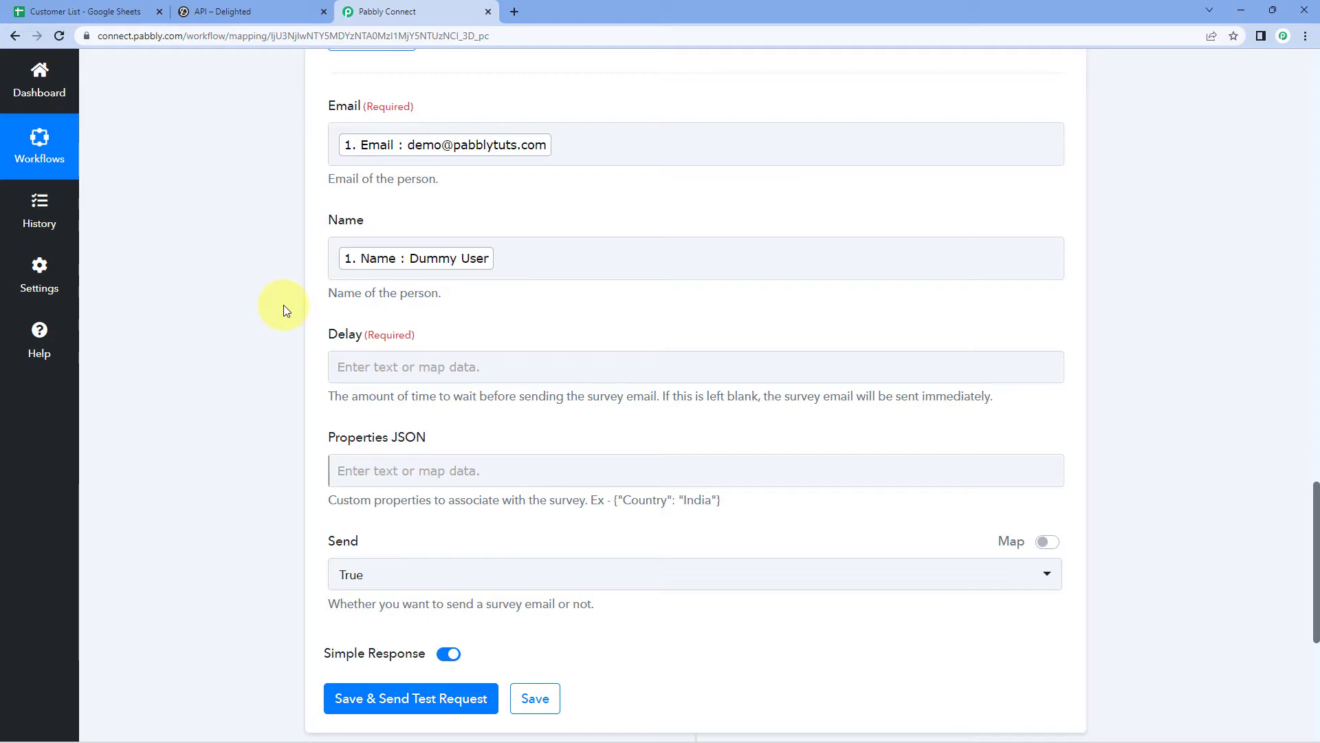
Step: Try a Delay of 0, clear it again, and check the Customer List sheet's columns
left_click(346, 366)
type("0")
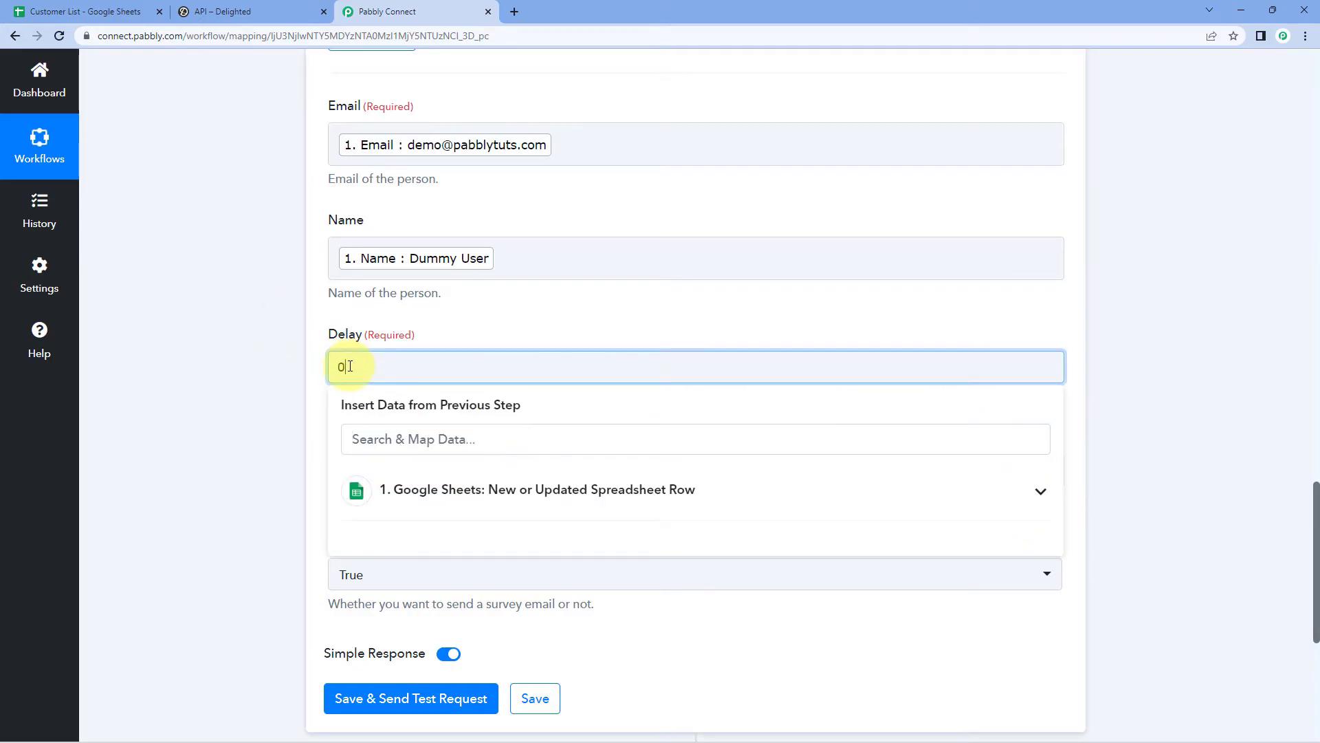
left_click(296, 359)
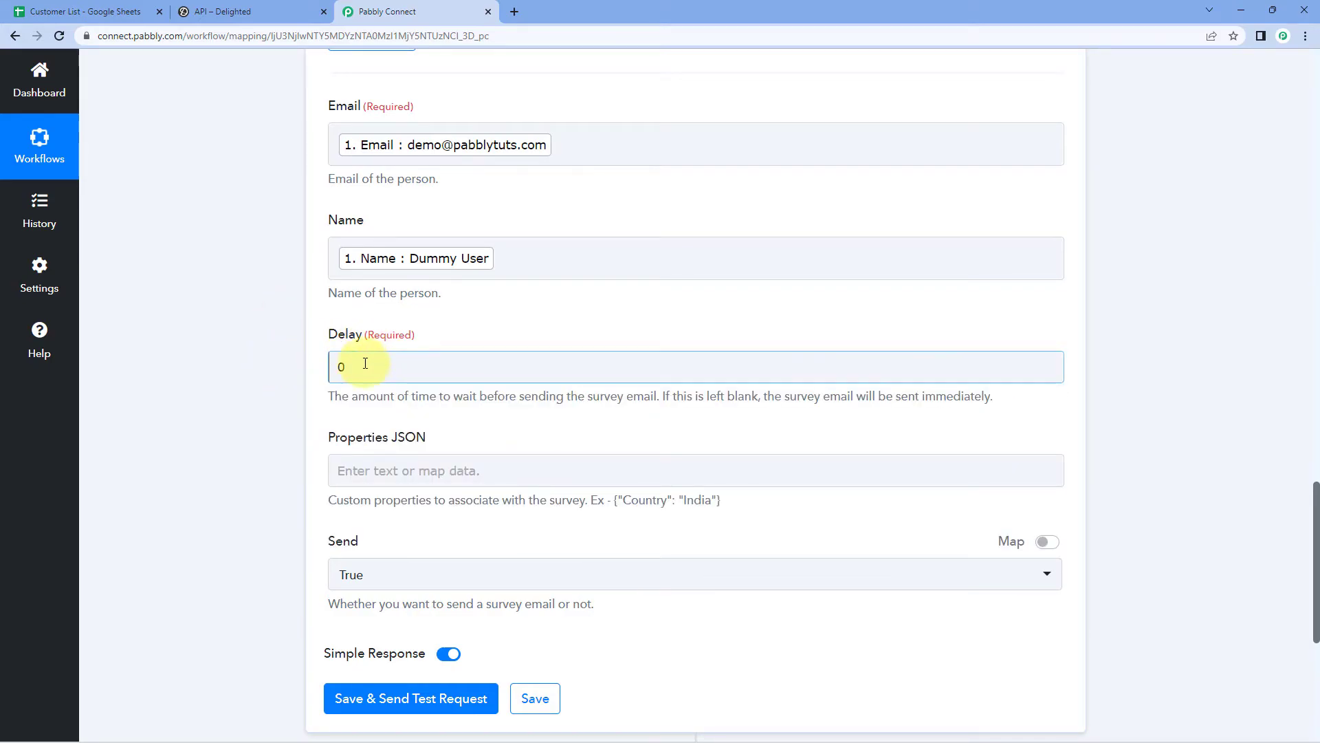
left_click(348, 366)
key("BackSpace")
left_click(275, 365)
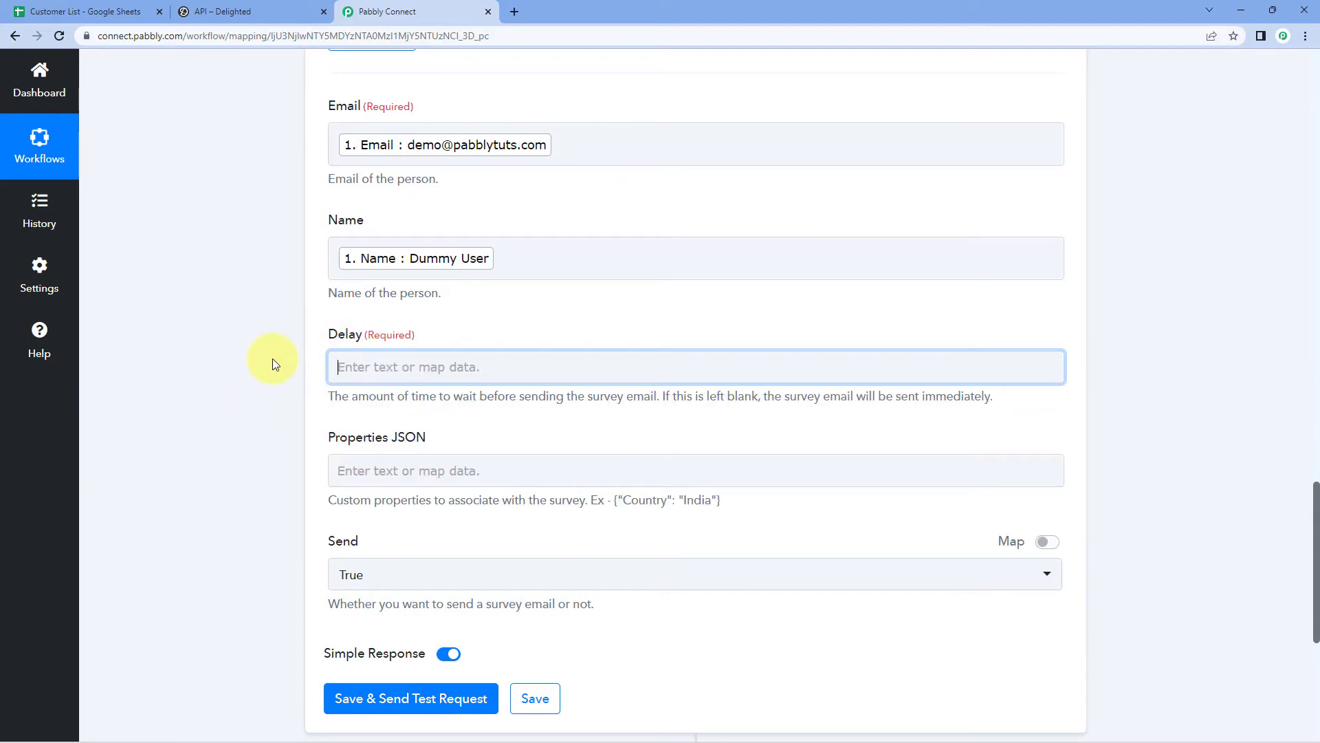
left_click(140, 6)
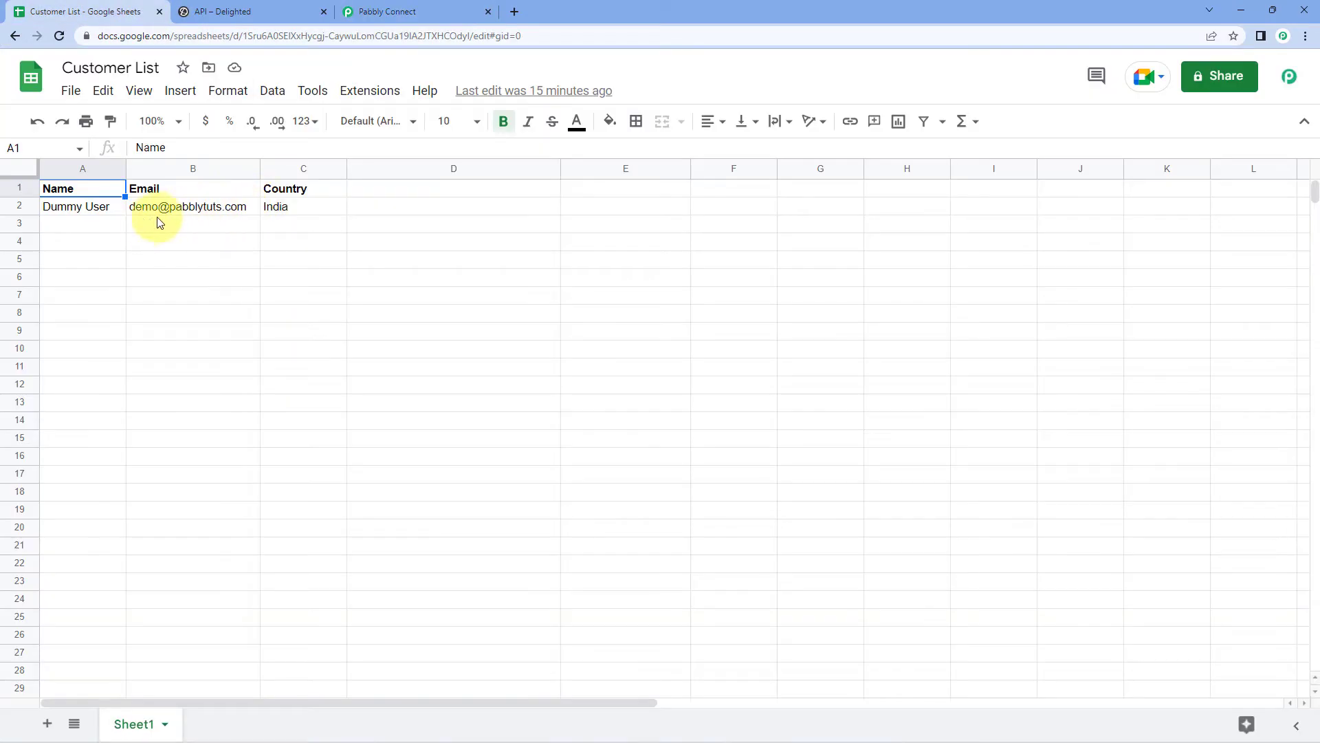
left_click(462, 10)
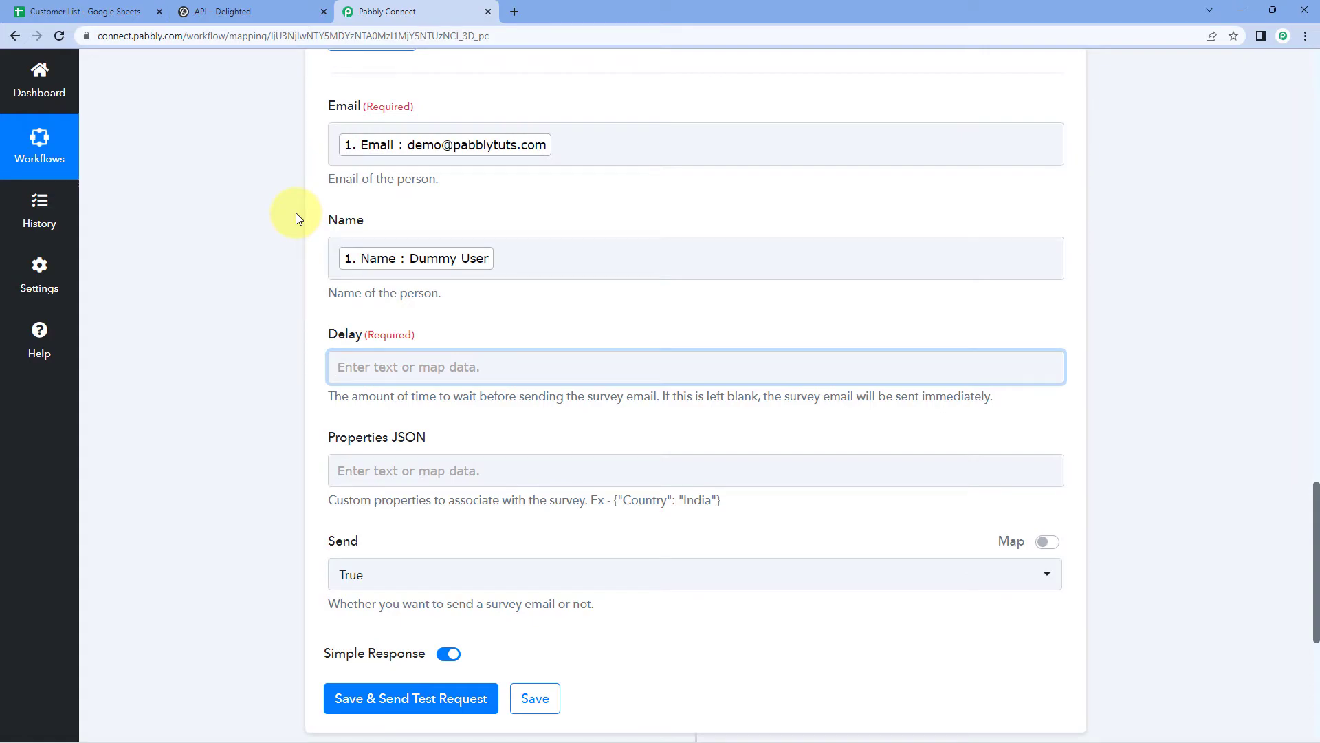
left_click(261, 300)
scroll(261, 299, "down", 3)
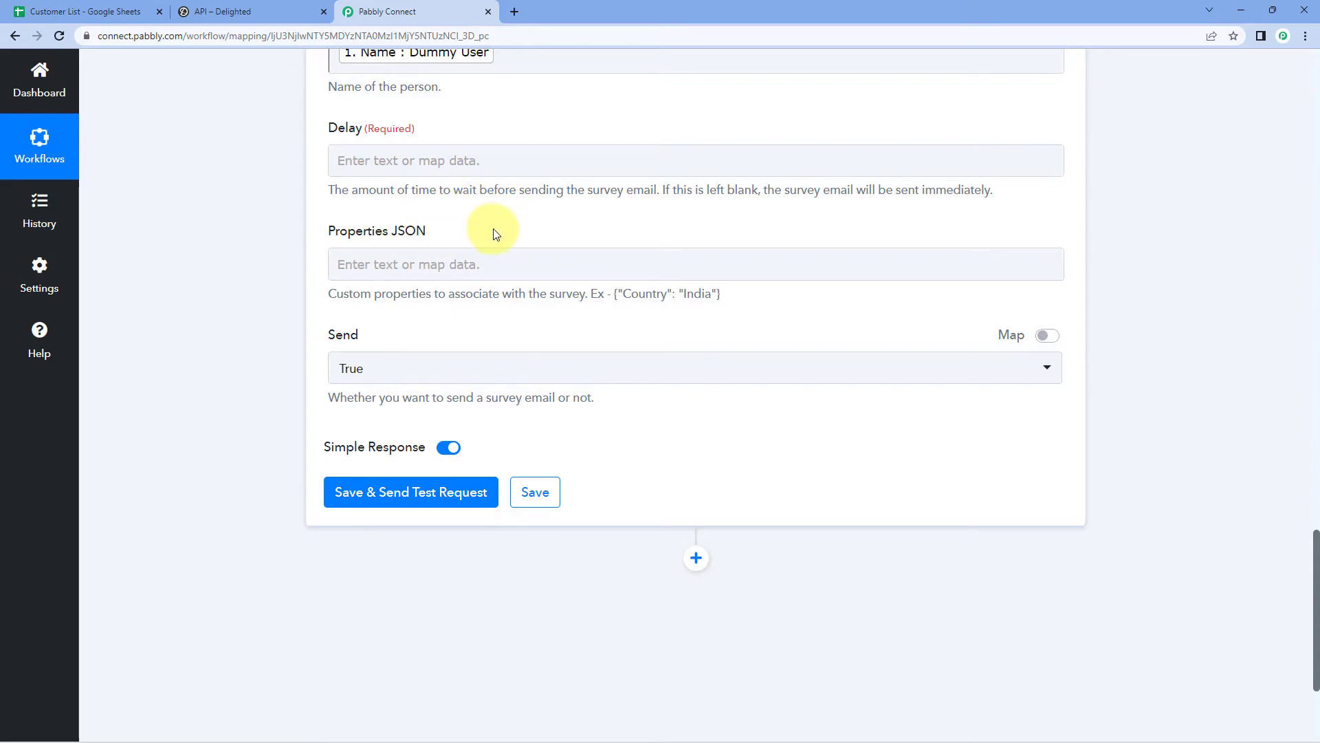
left_click_drag(615, 294, 720, 294)
left_click(685, 222)
scroll(685, 223, "up", 12)
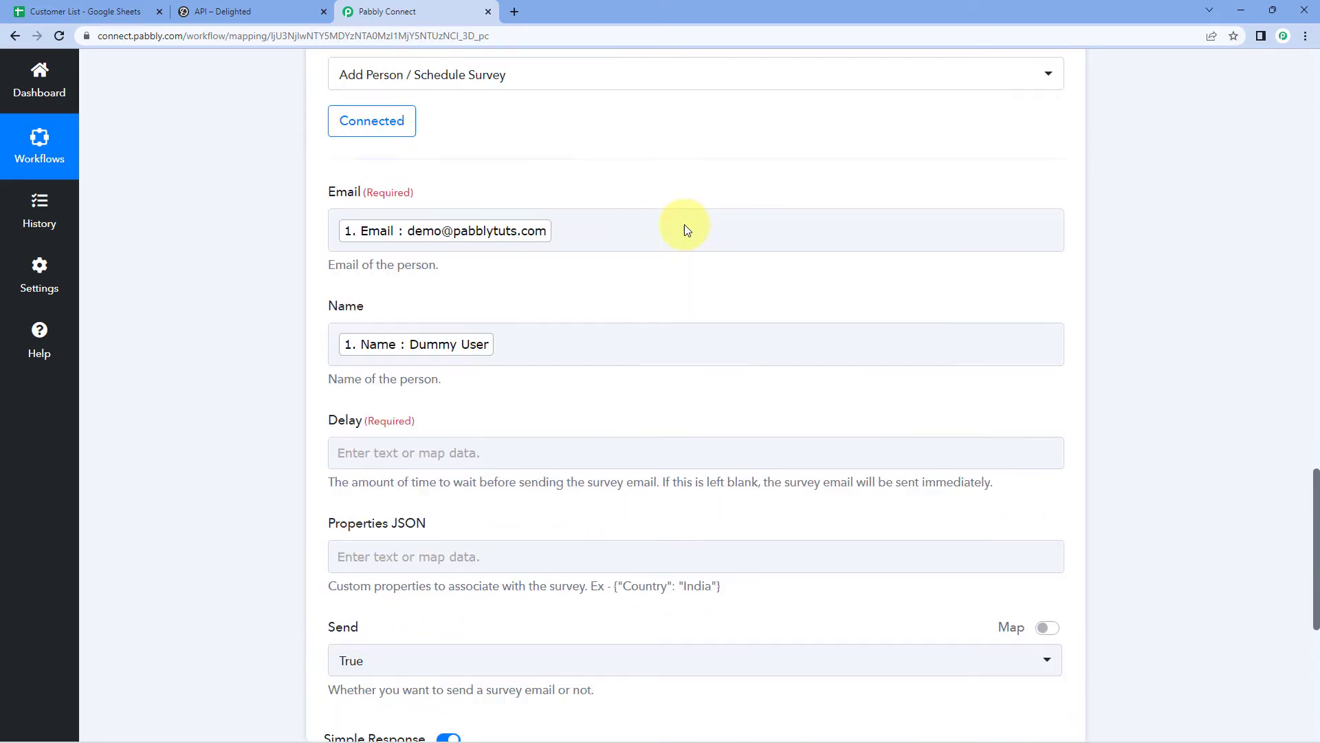
left_click_drag(733, 313, 741, 313)
left_click_drag(348, 316, 575, 316)
left_click_drag(778, 316, 693, 316)
left_click(689, 311)
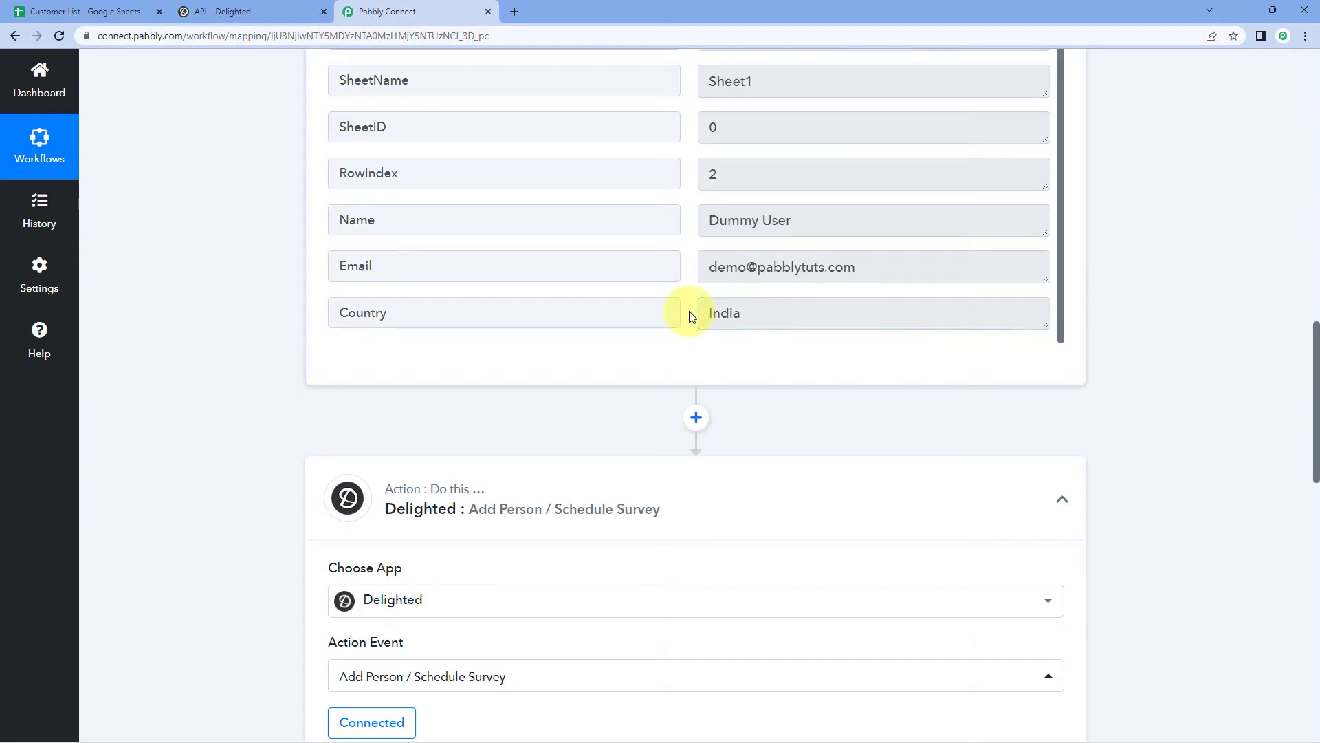
left_click_drag(740, 314, 690, 313)
left_click(690, 313)
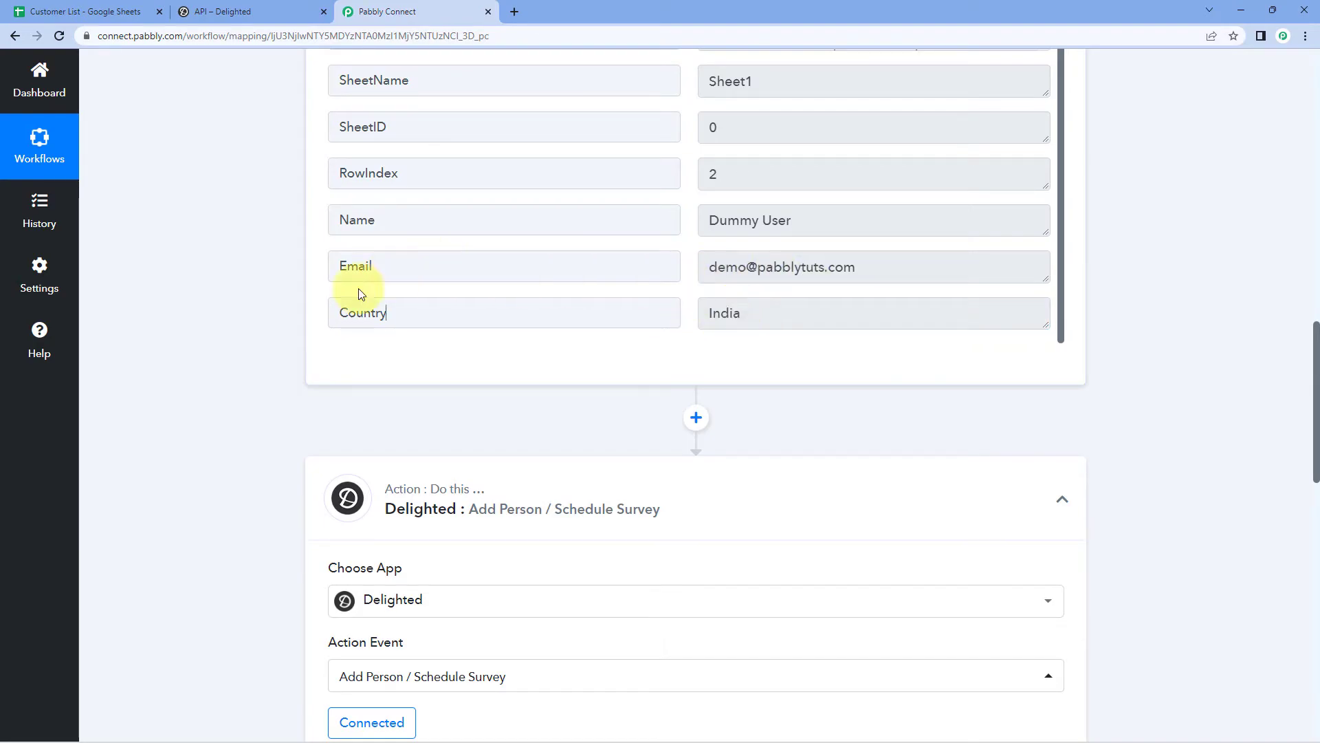
scroll(276, 352, "down", 5)
scroll(275, 349, "down", 6)
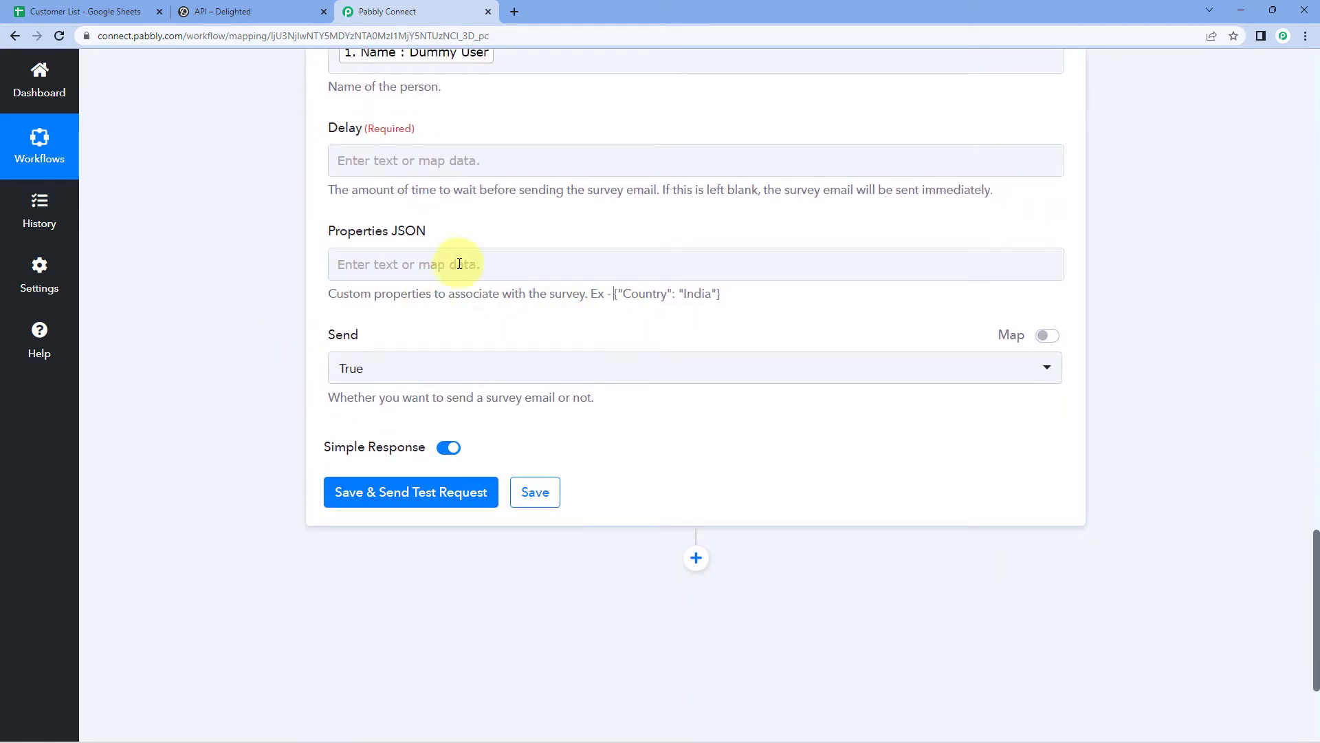
Step: Set Properties JSON to {"Country": "<1. Country>"} using the Google Sheets Country value
left_click(426, 260)
type("{\"Country\":")
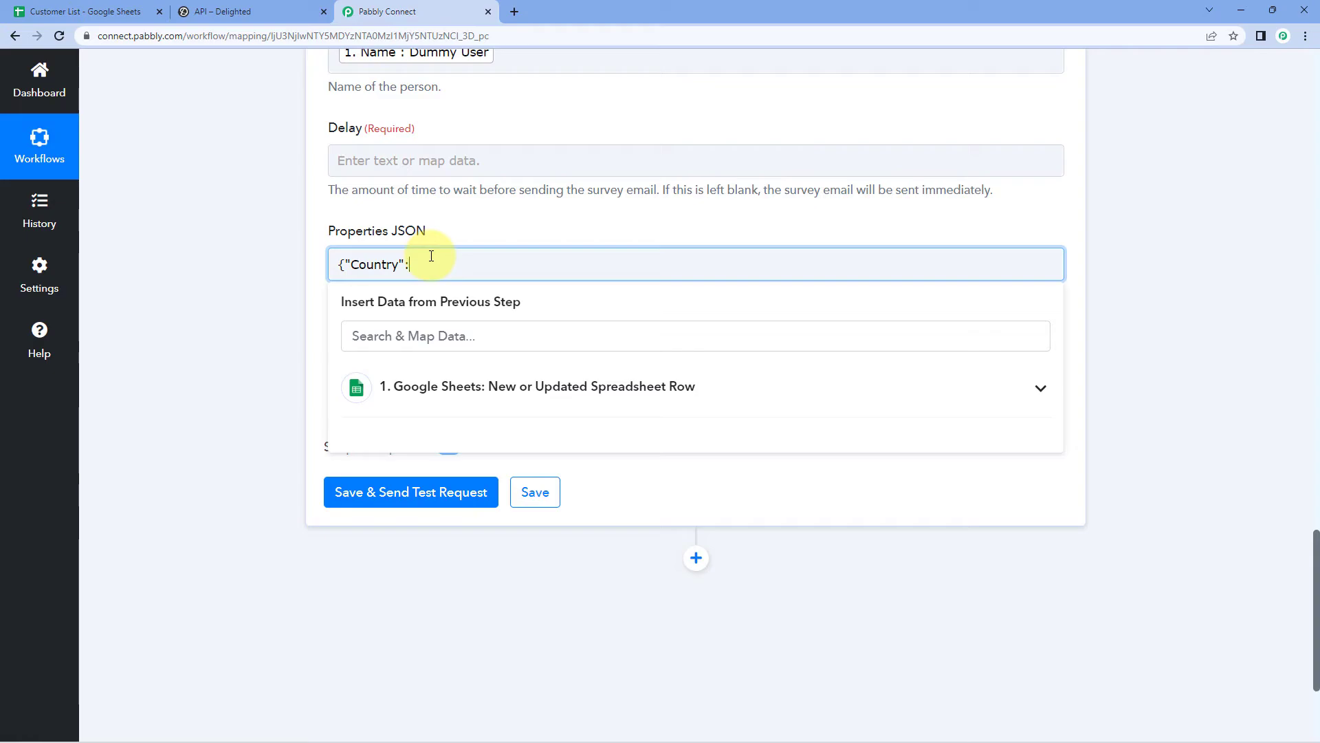
left_click(307, 266)
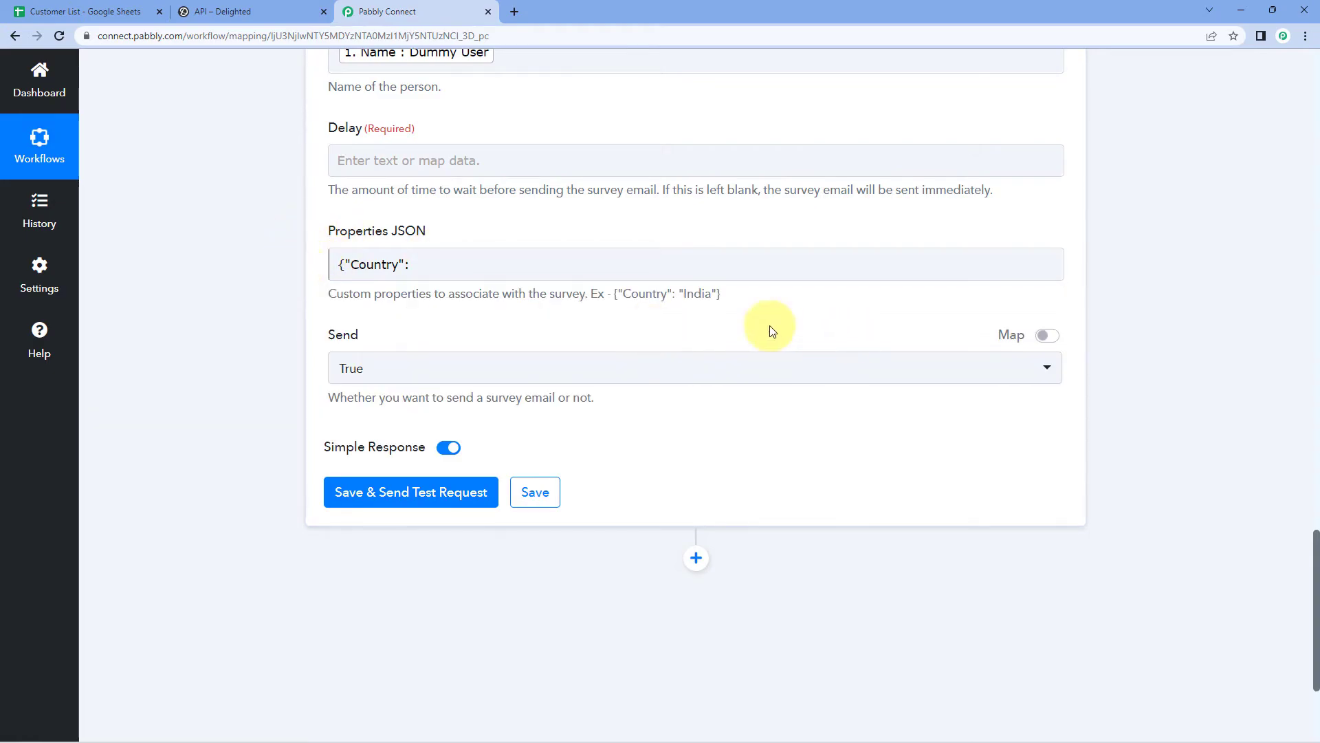
left_click(438, 258)
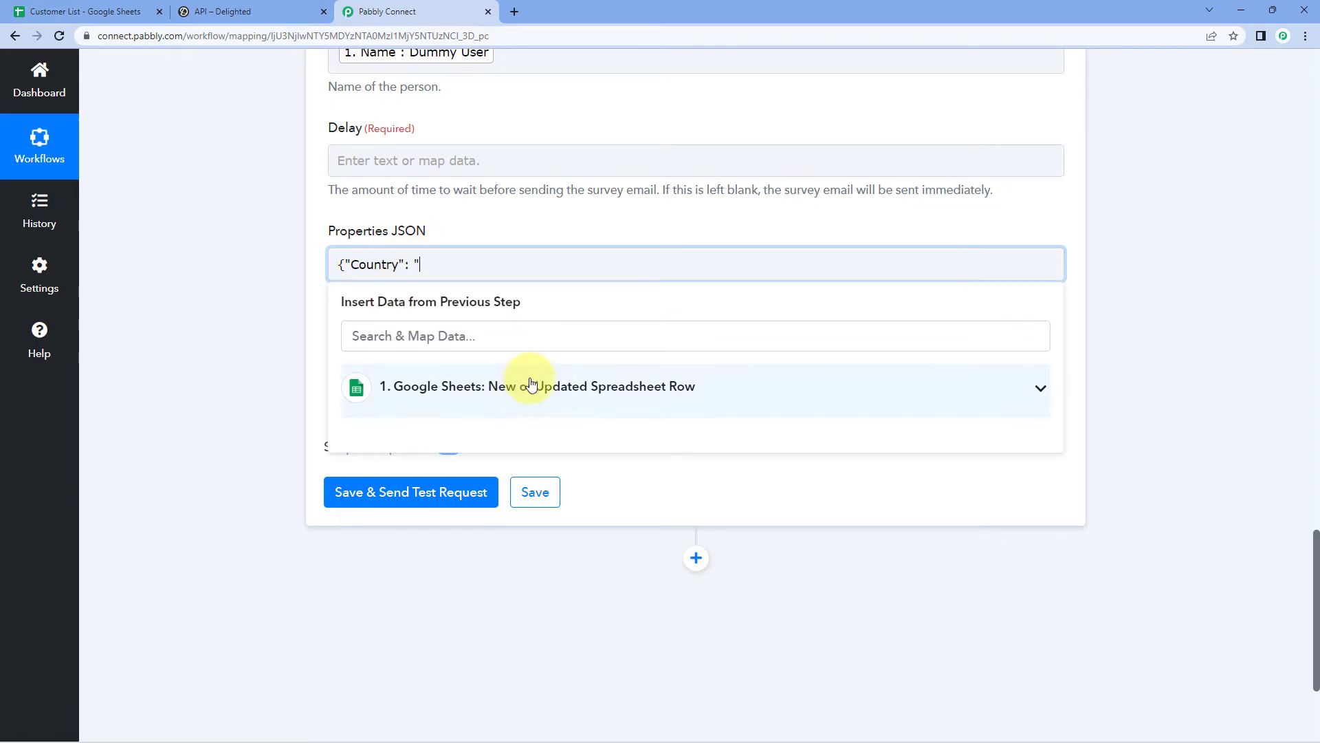
left_click(537, 385)
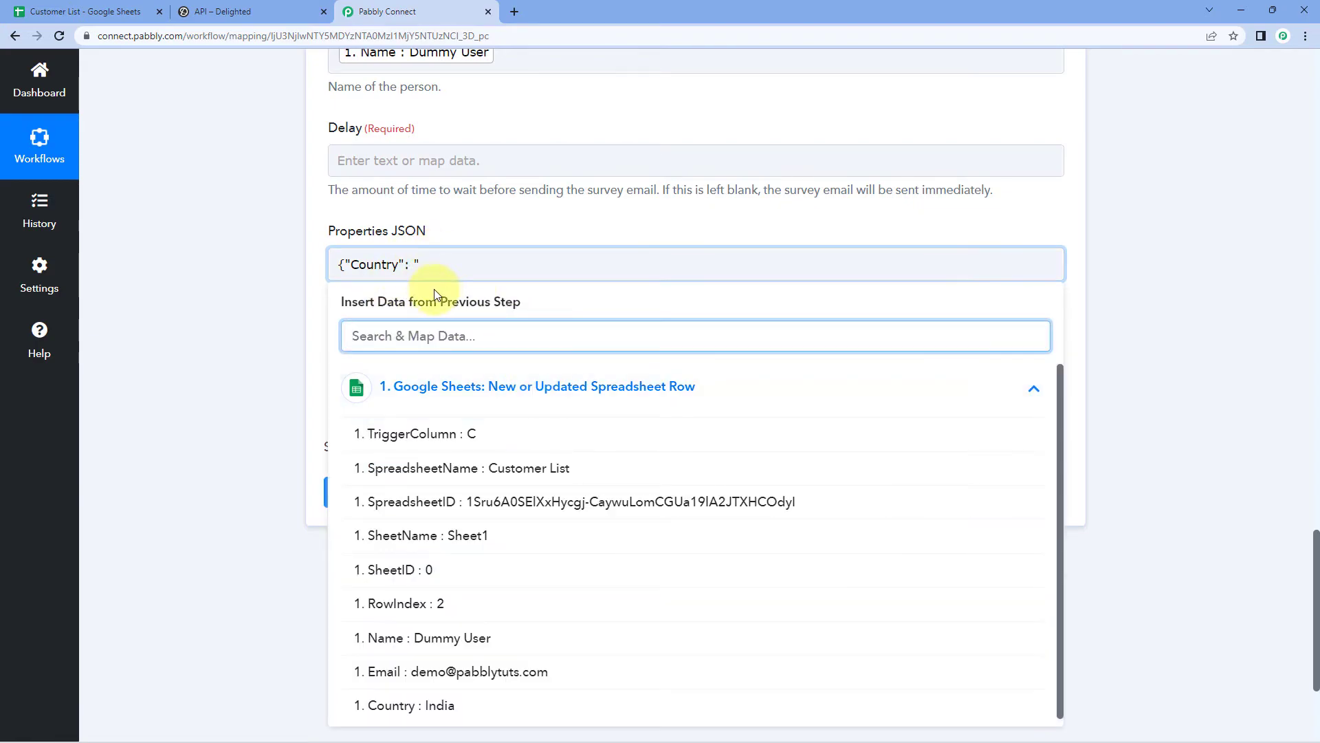
left_click(455, 705)
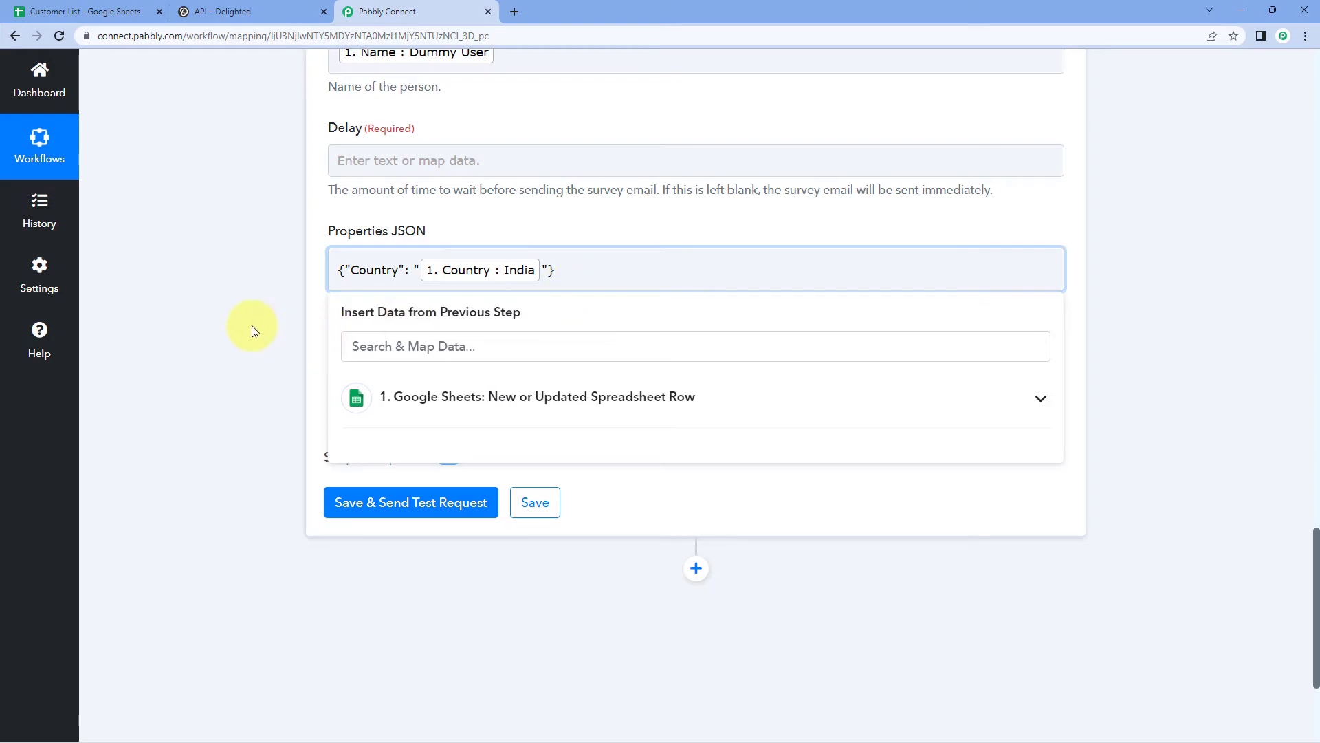
left_click(265, 306)
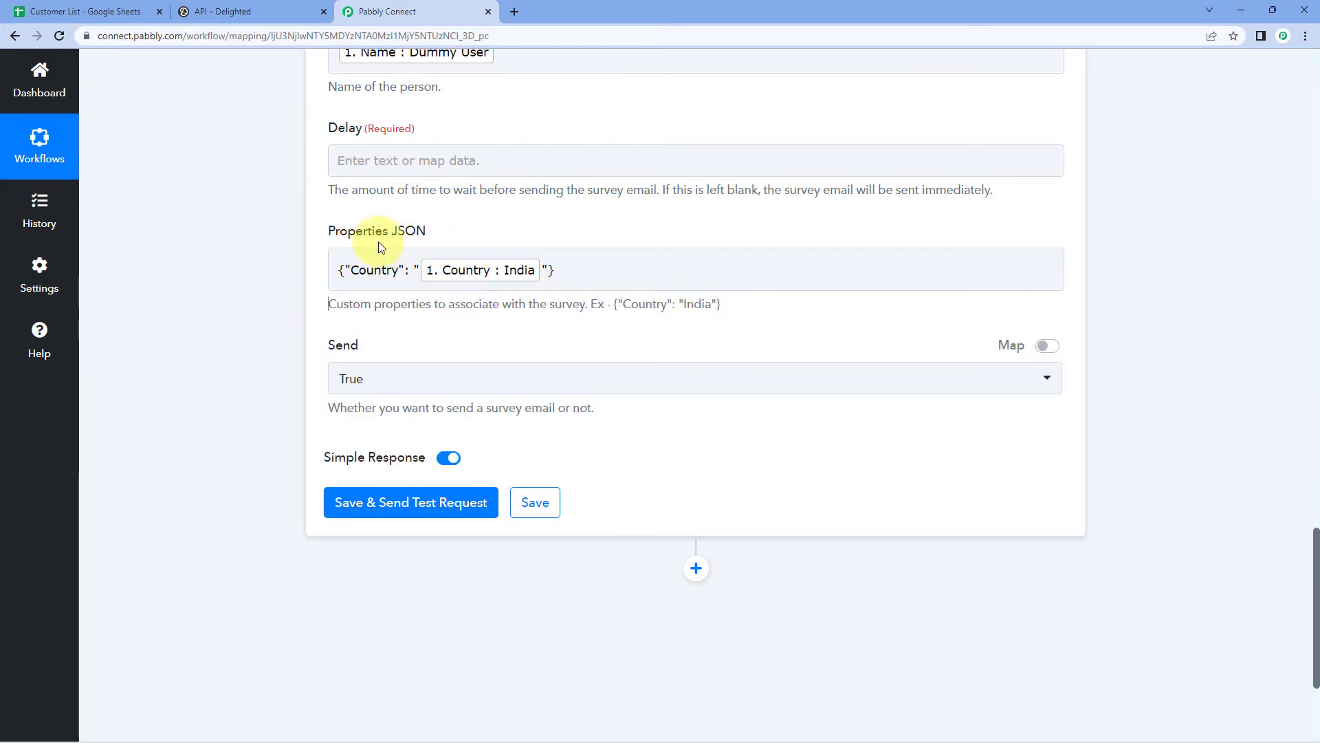
Step: Keep the send-survey option at True and attempt to save with a test request
left_click(599, 257)
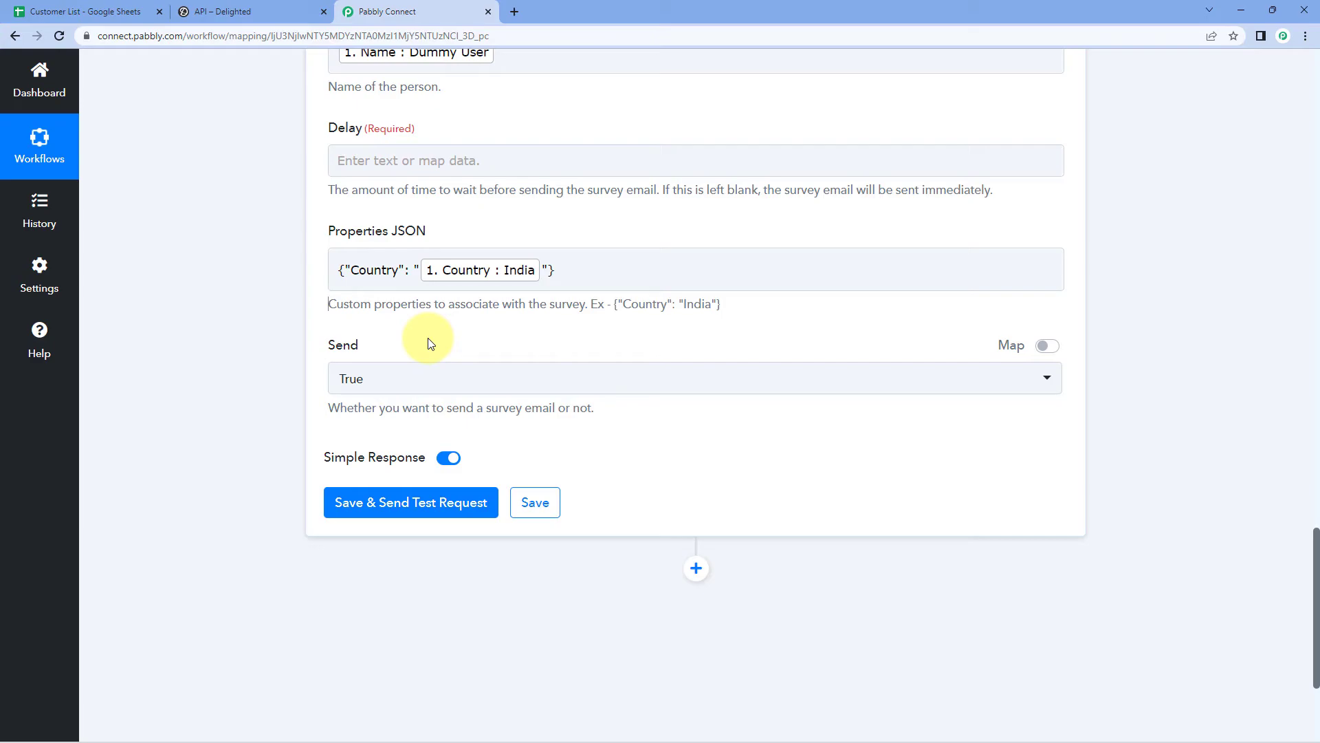
left_click(395, 375)
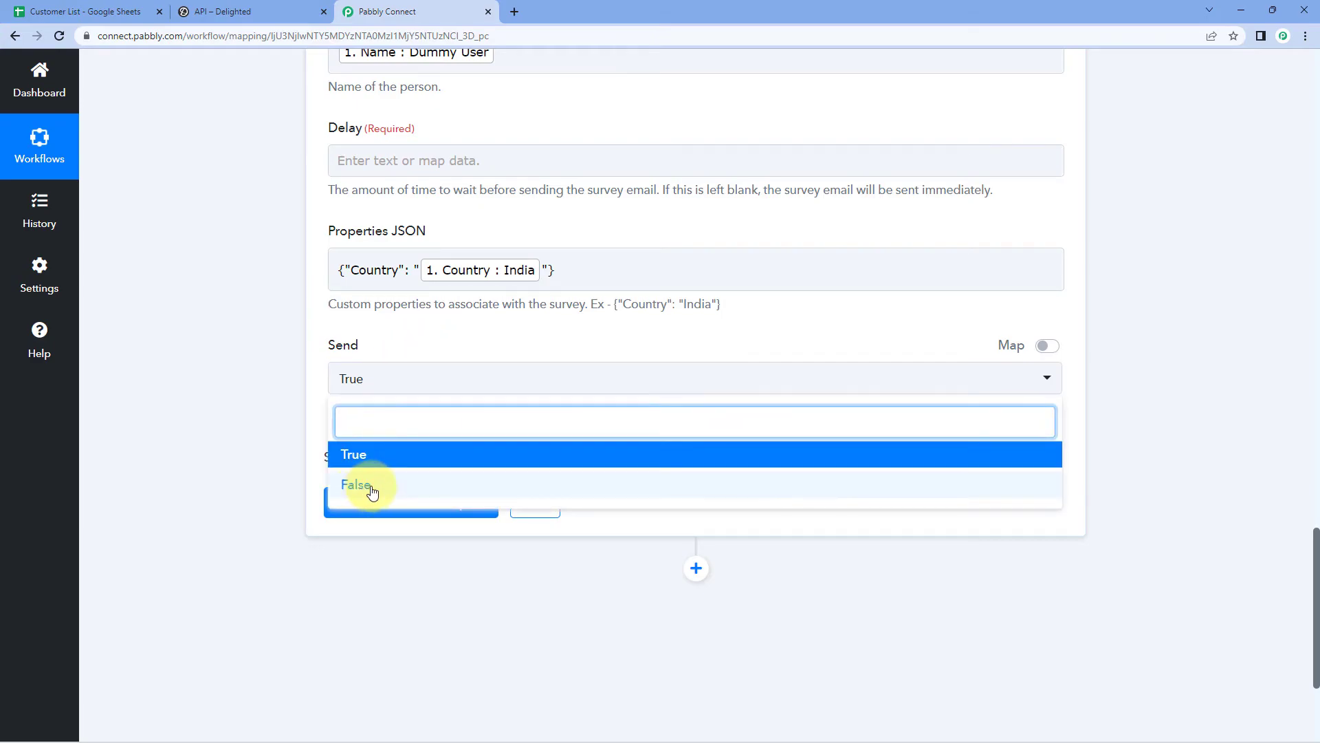
left_click(307, 380)
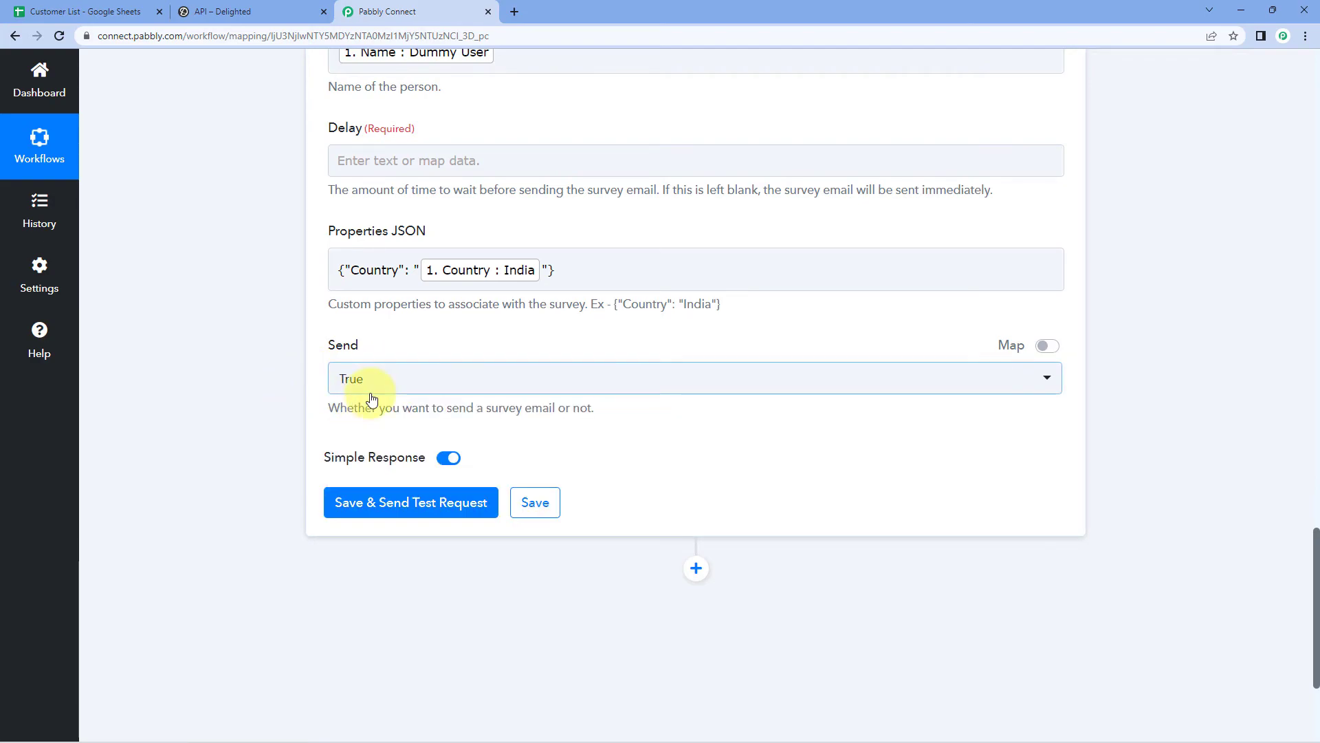
left_click(402, 507)
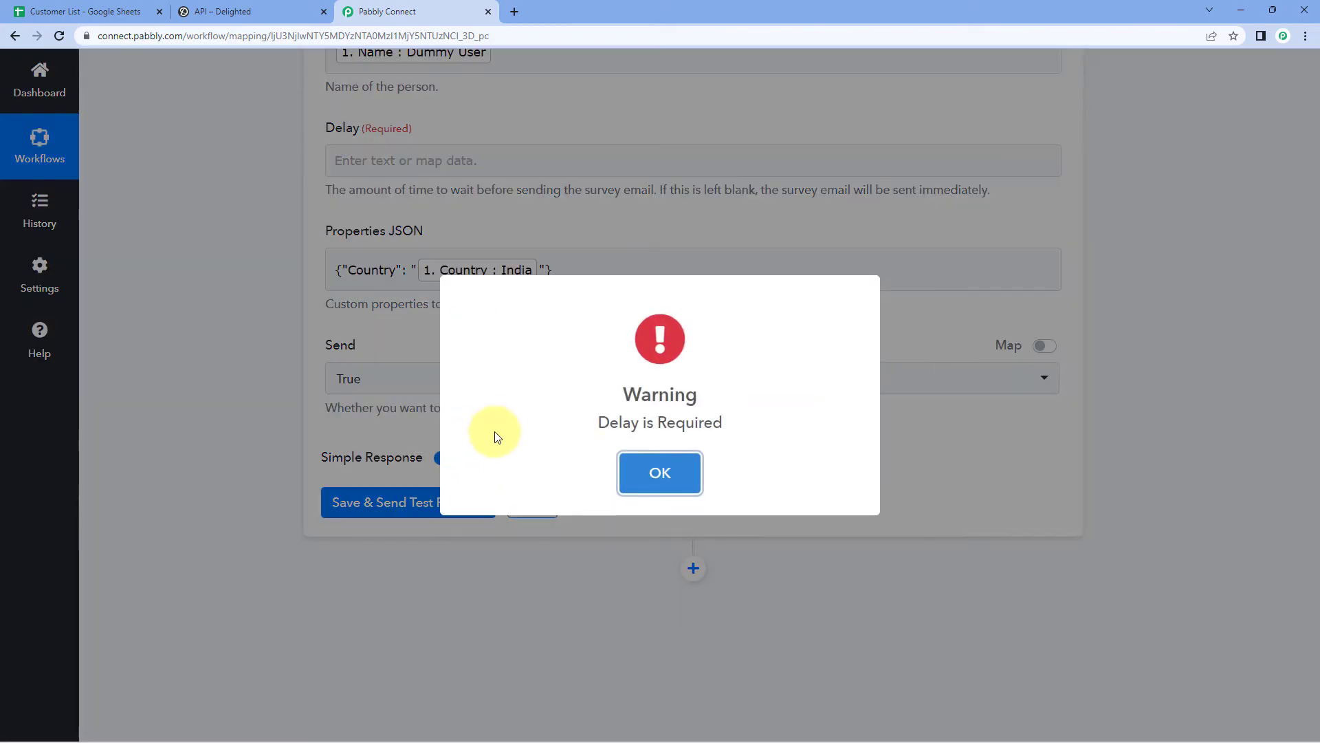
Step: After the Delay is Required warning, set Delay to 0 and send the test request
left_click(621, 467)
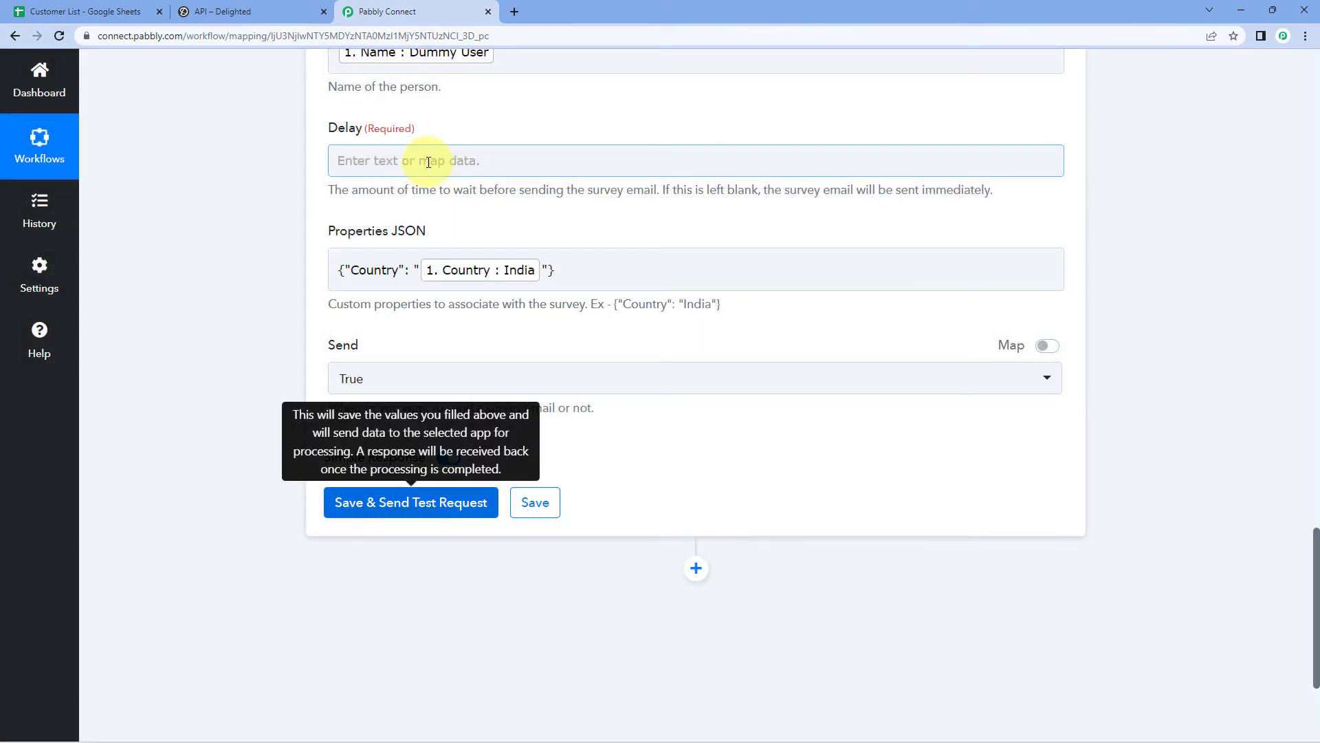
left_click(428, 161)
type("0")
left_click(204, 281)
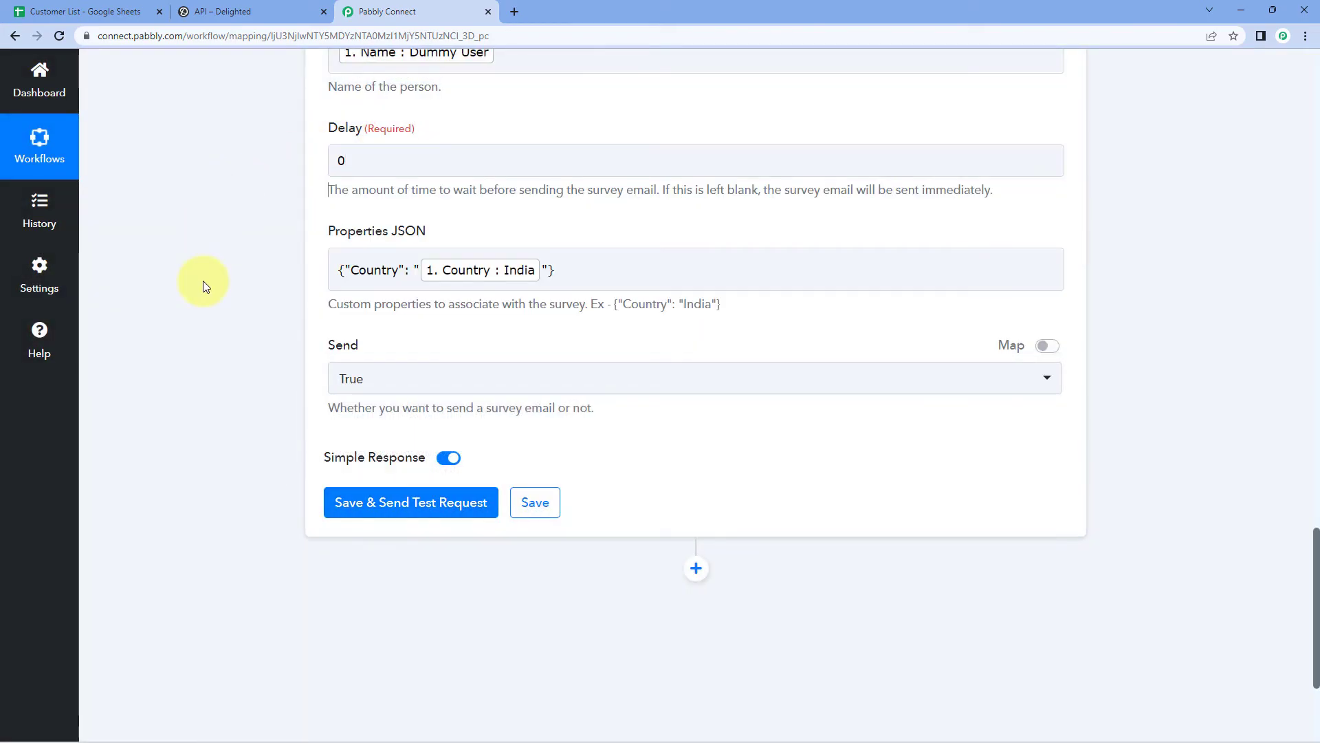
left_click(424, 503)
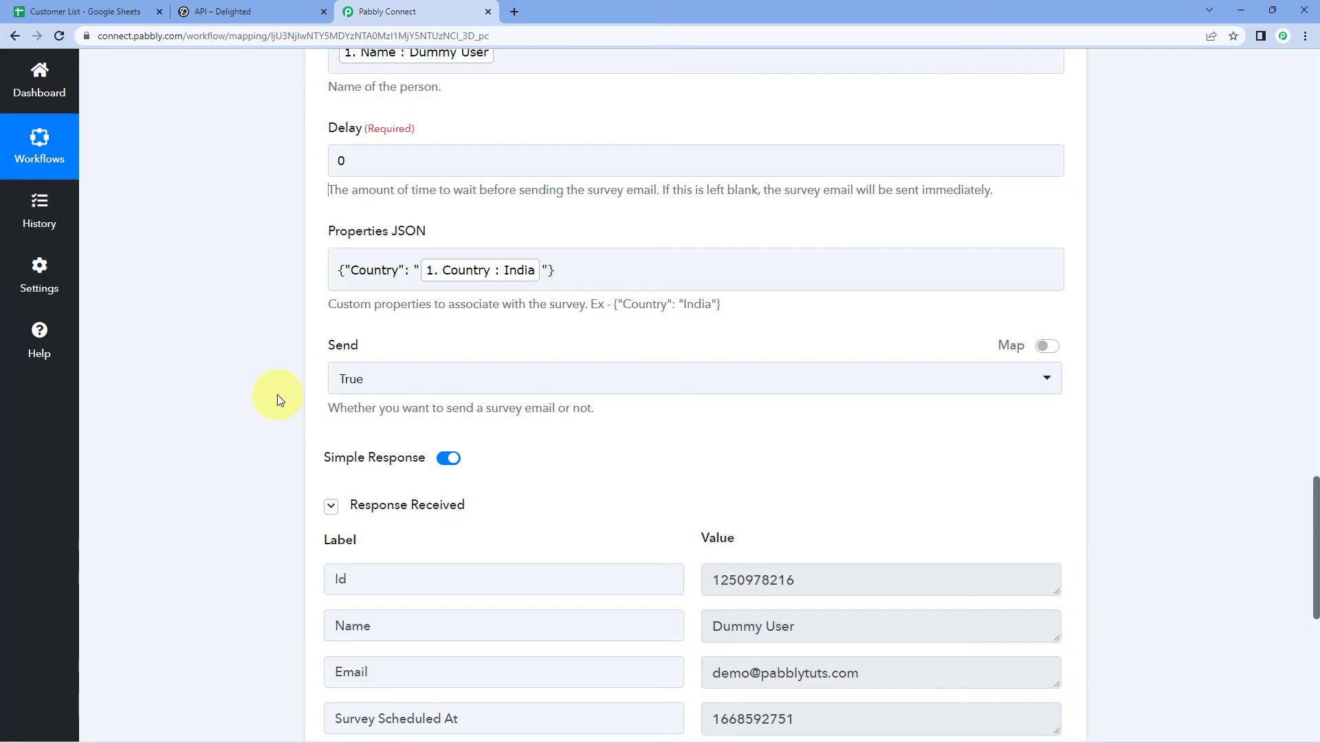
Step: Verify the test response shows Properties Country as India, then open a new browser tab
scroll(278, 394, "down", 2)
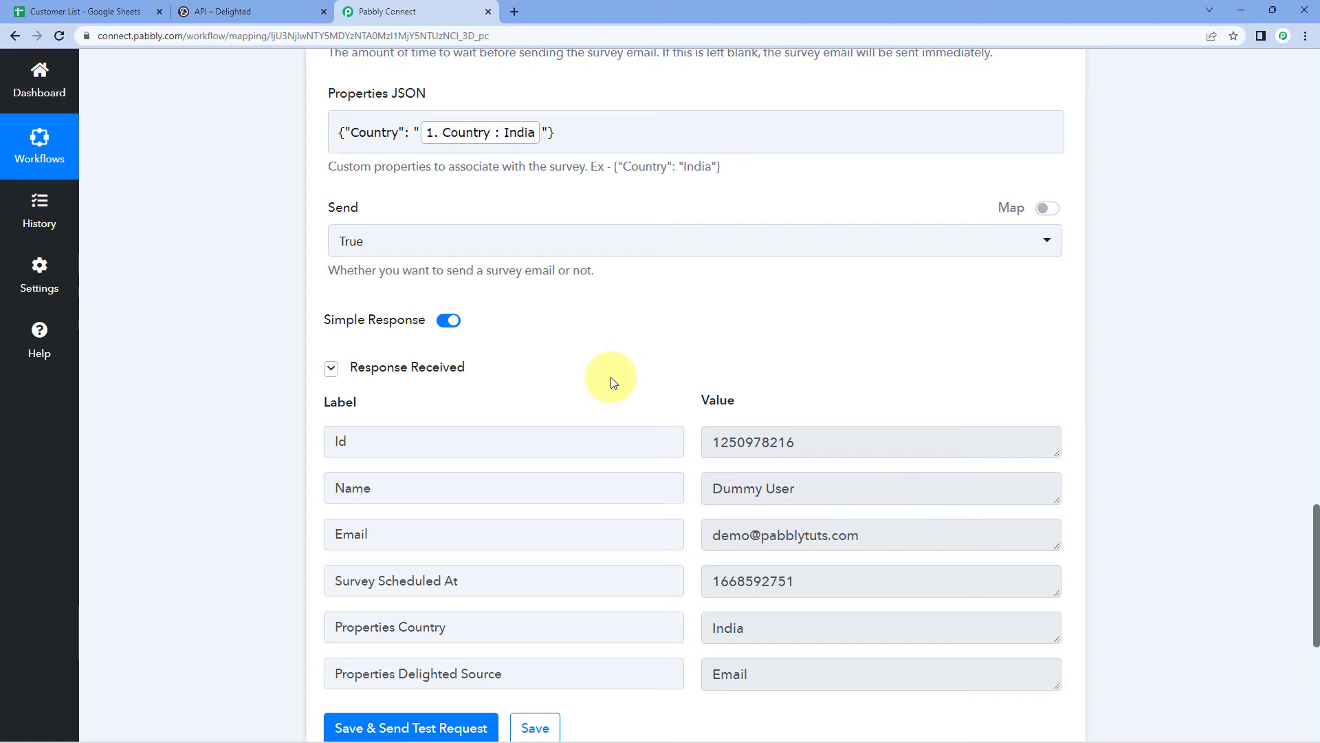
left_click_drag(720, 534, 901, 536)
left_click(759, 362)
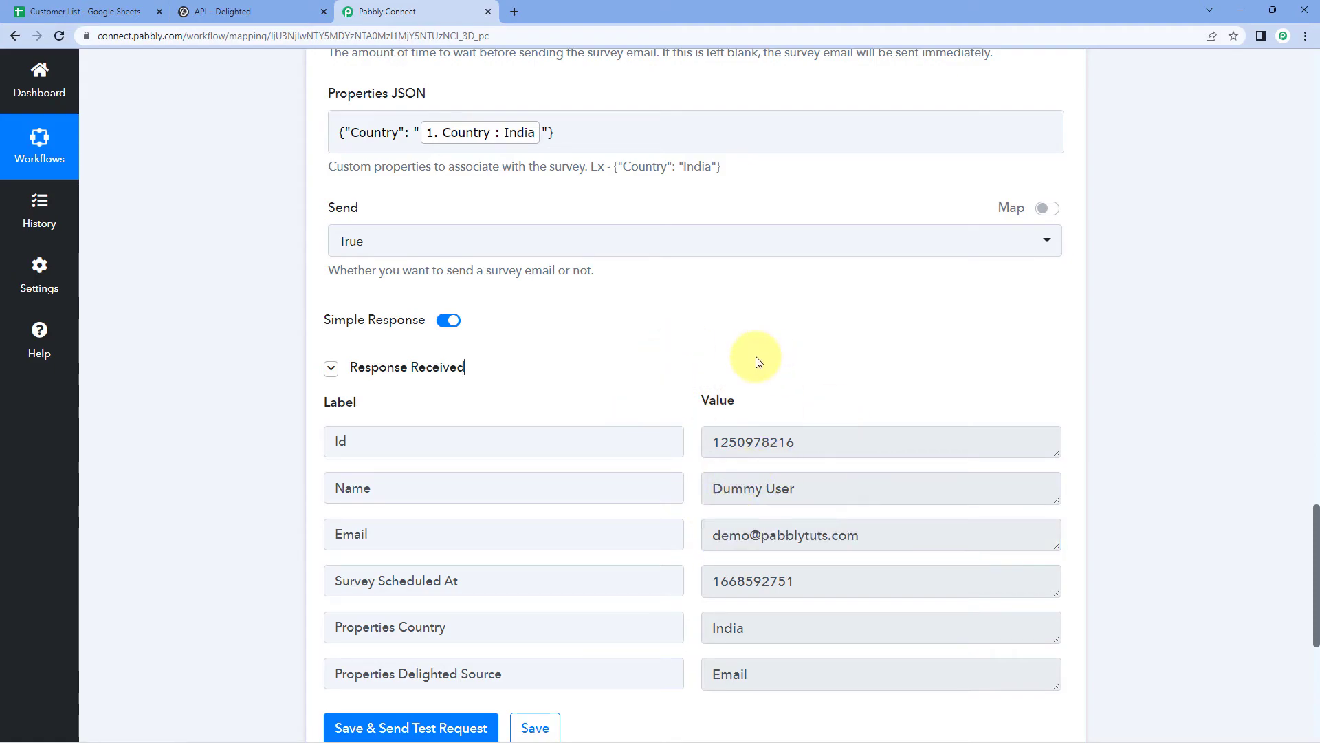
left_click(514, 11)
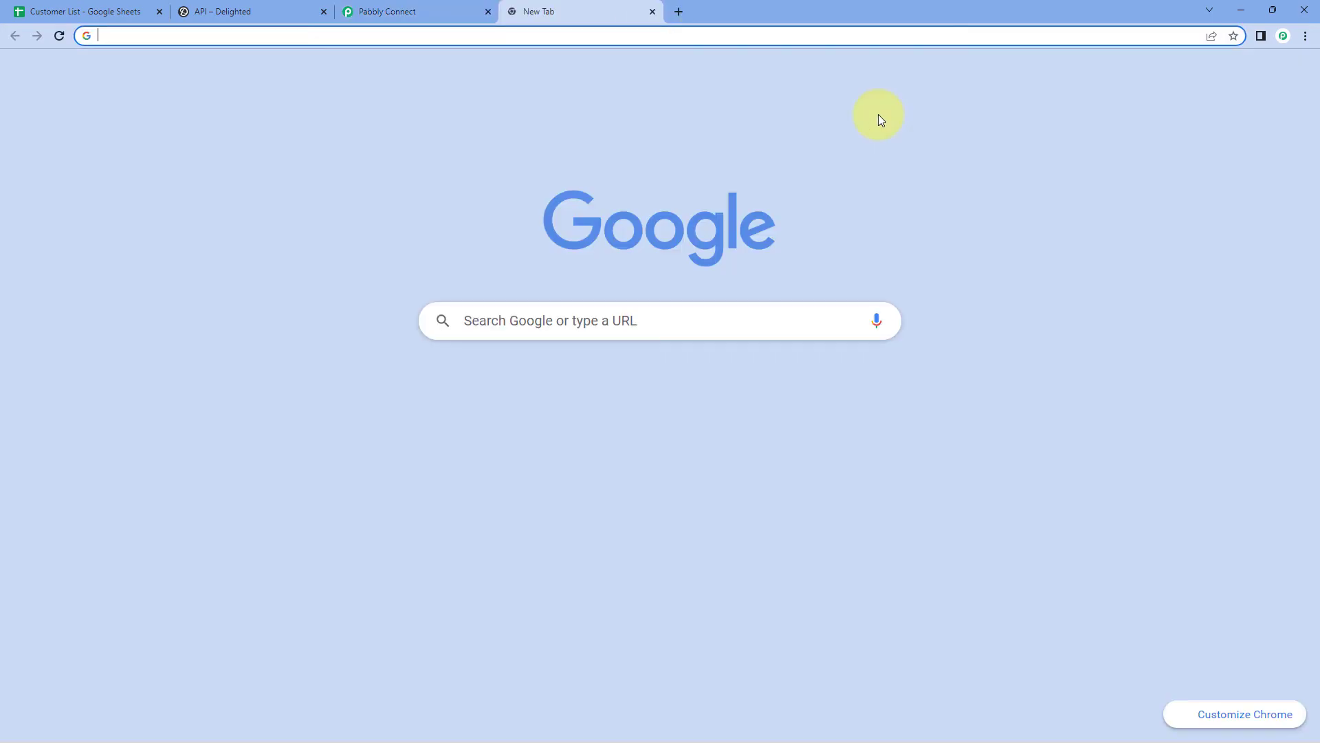
Step: Open the PabCon recommendation survey email from Gmail's All Mail folder
left_click(1154, 78)
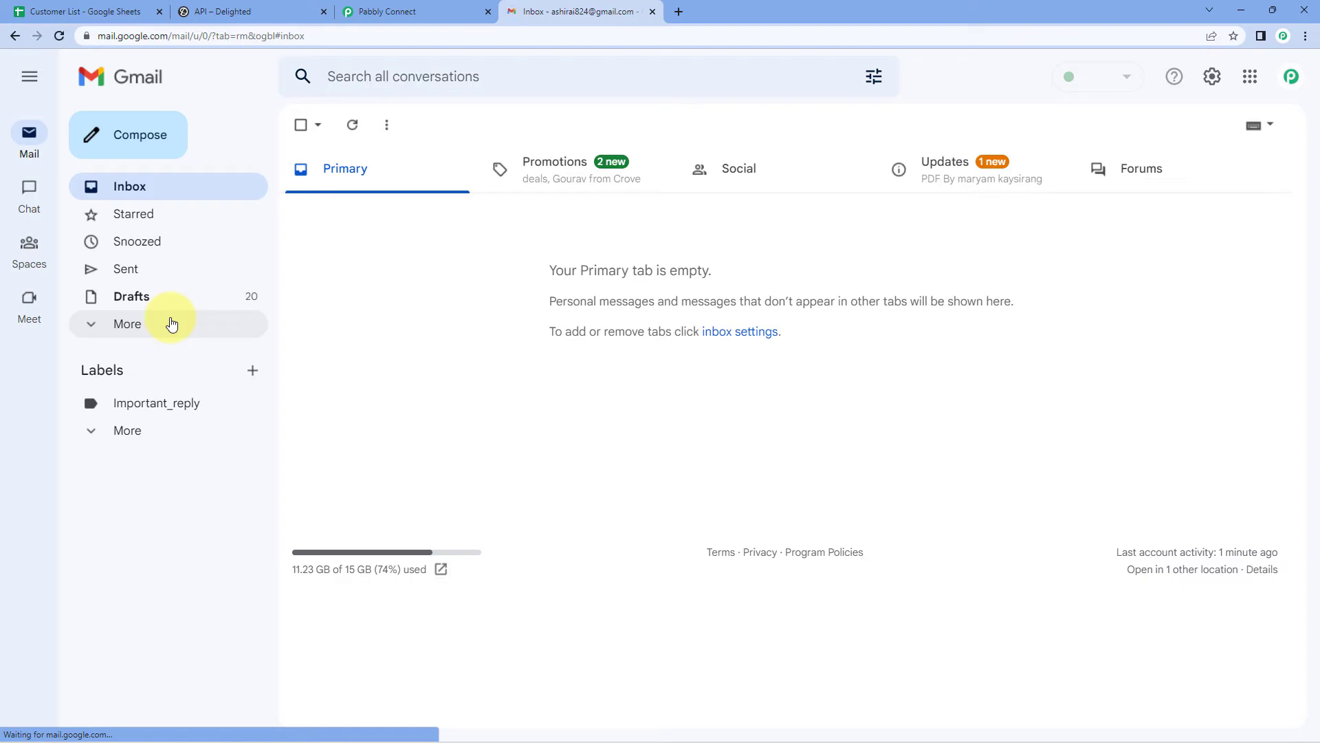
left_click(168, 323)
left_click(144, 406)
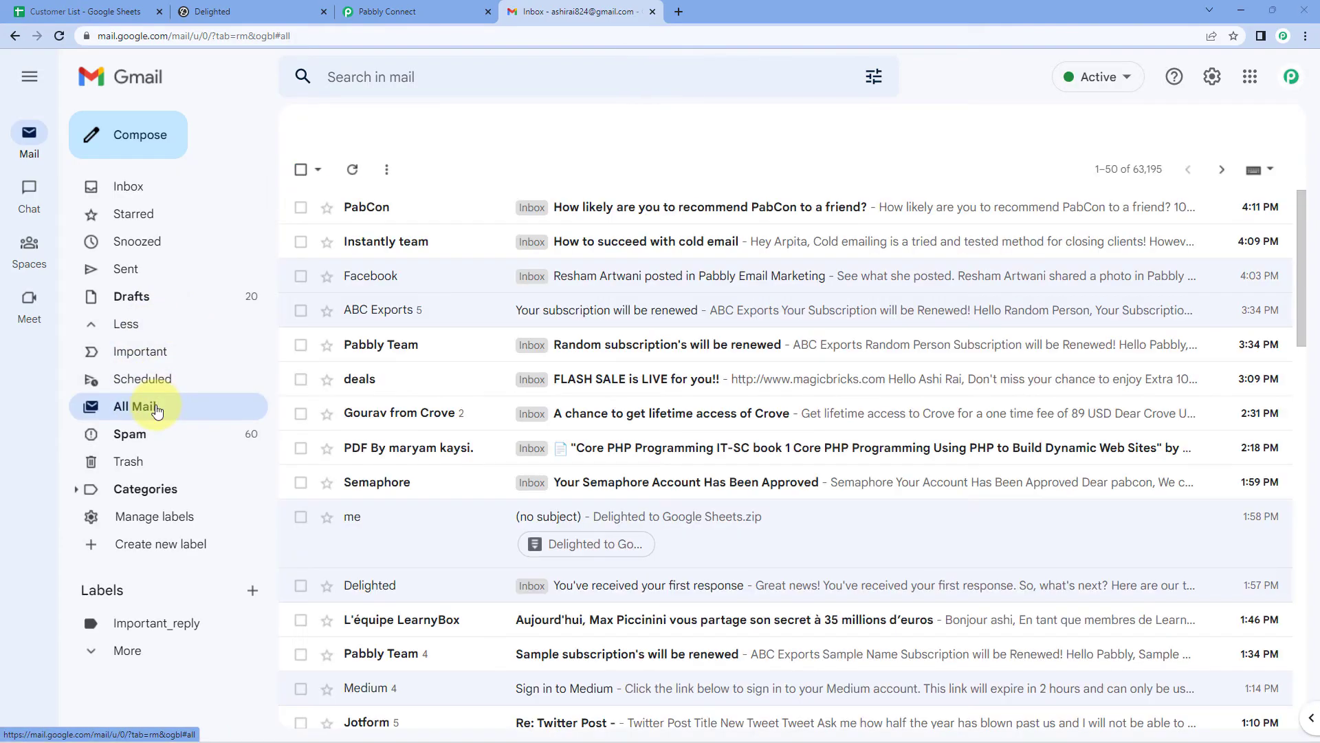
left_click(586, 208)
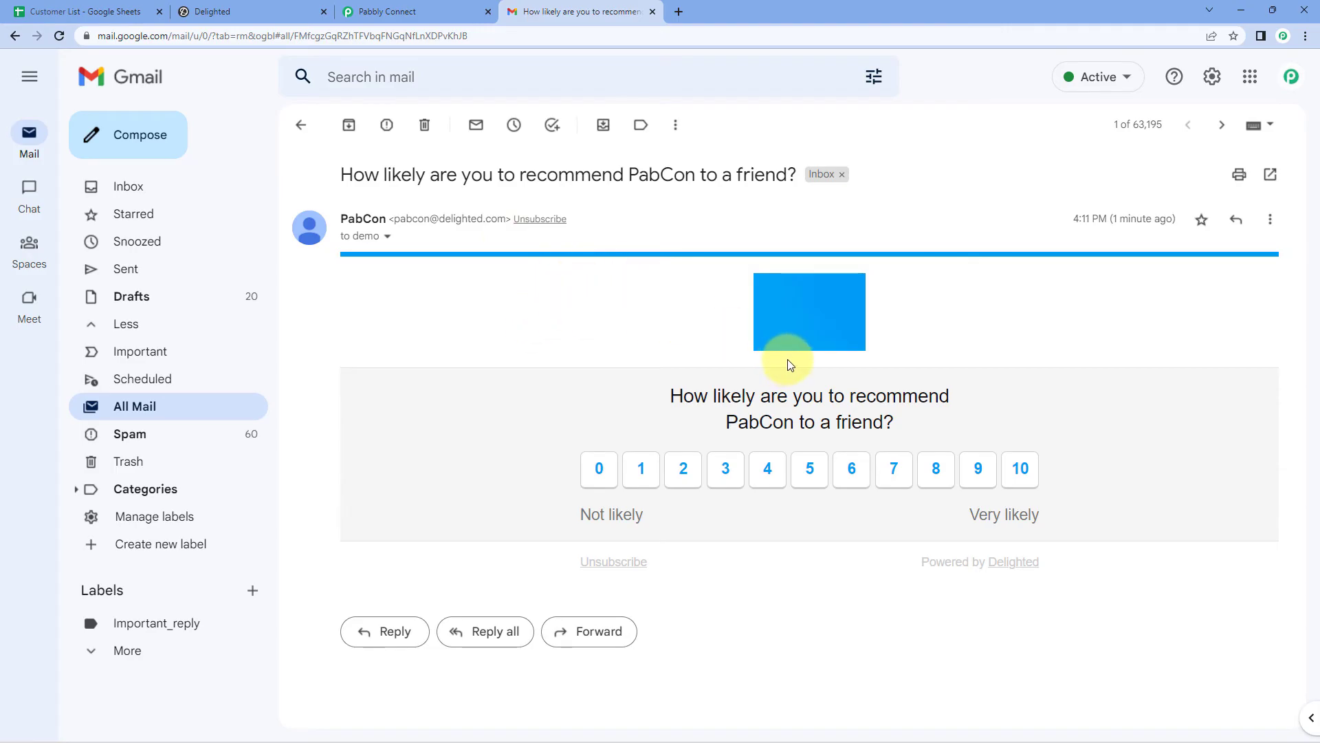
Step: Check the Delighted dashboard, then return to the survey email
left_click(272, 12)
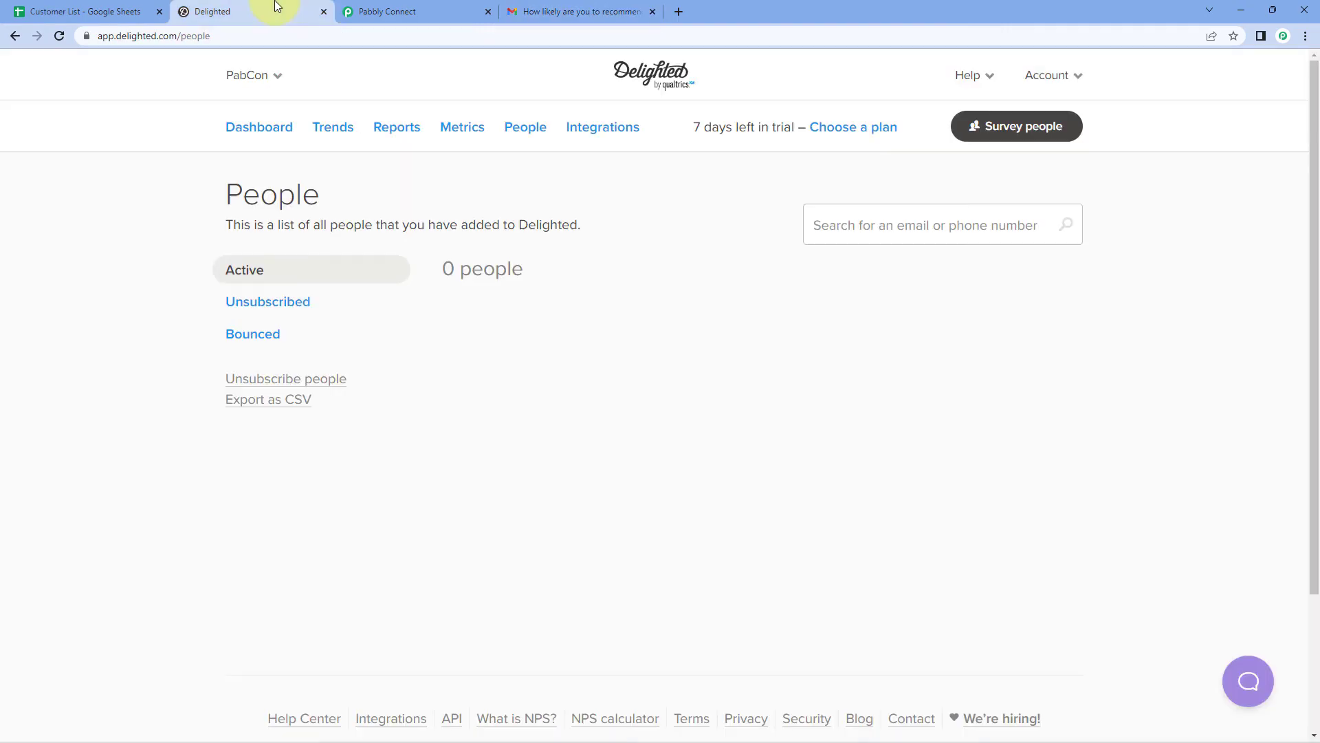
left_click(290, 134)
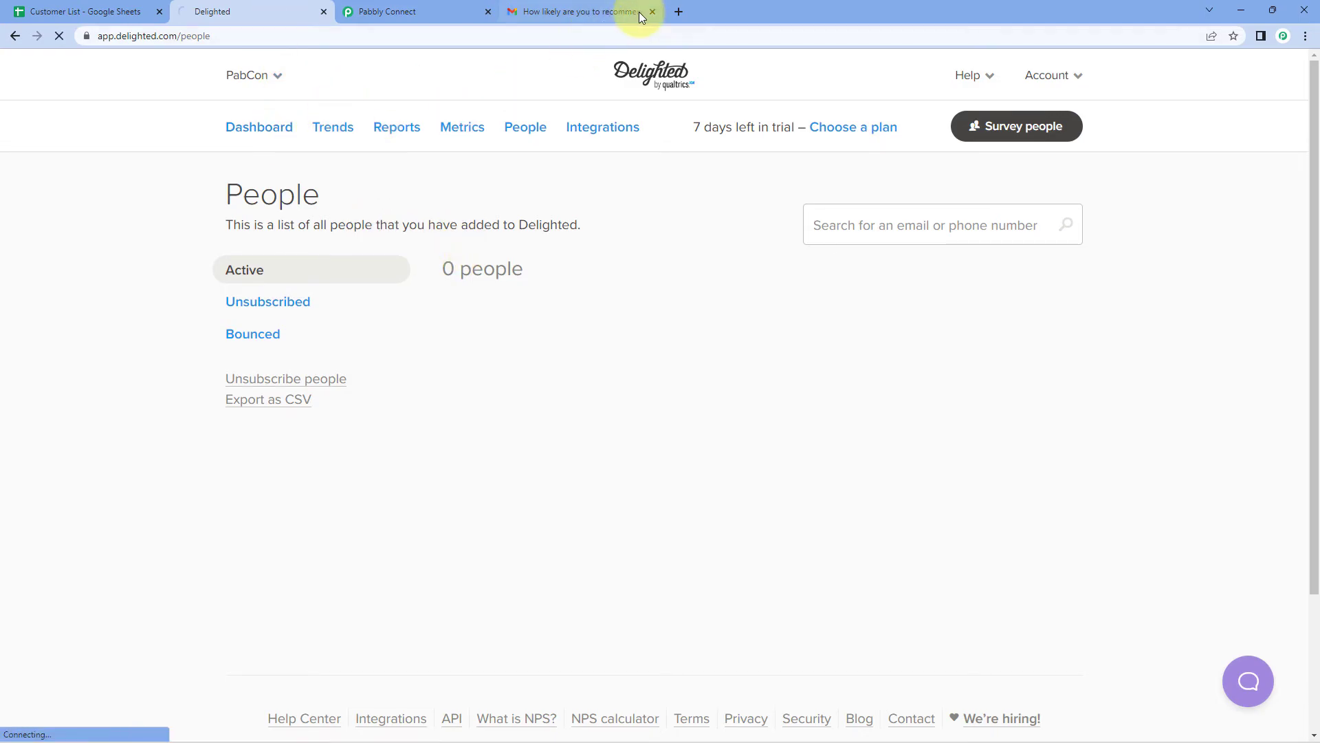
left_click(615, 11)
Step: Collapse the Delighted action and Google Sheets trigger cards, then show the Customer List sheet
left_click(412, 12)
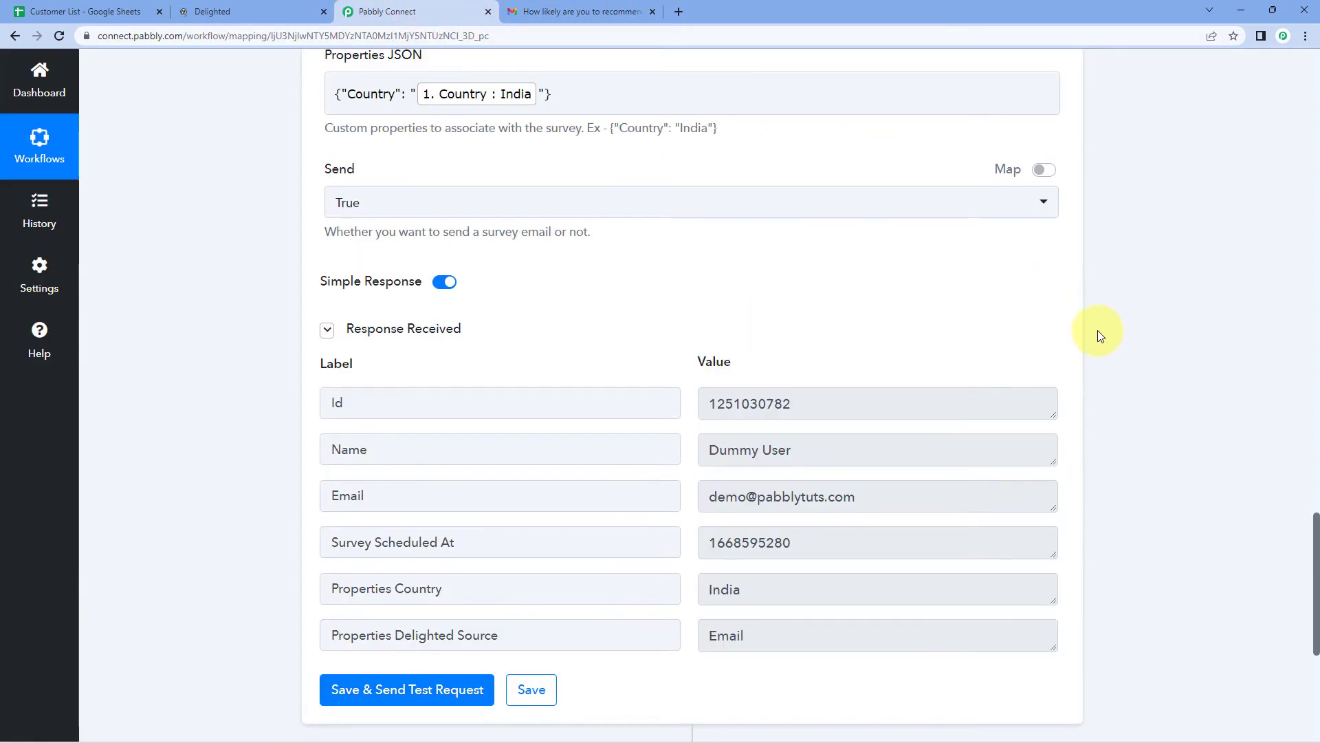
scroll(1097, 330, "up", 10)
left_click(1070, 254)
scroll(1130, 241, "up", 15)
scroll(1131, 241, "up", 3)
left_click(1059, 292)
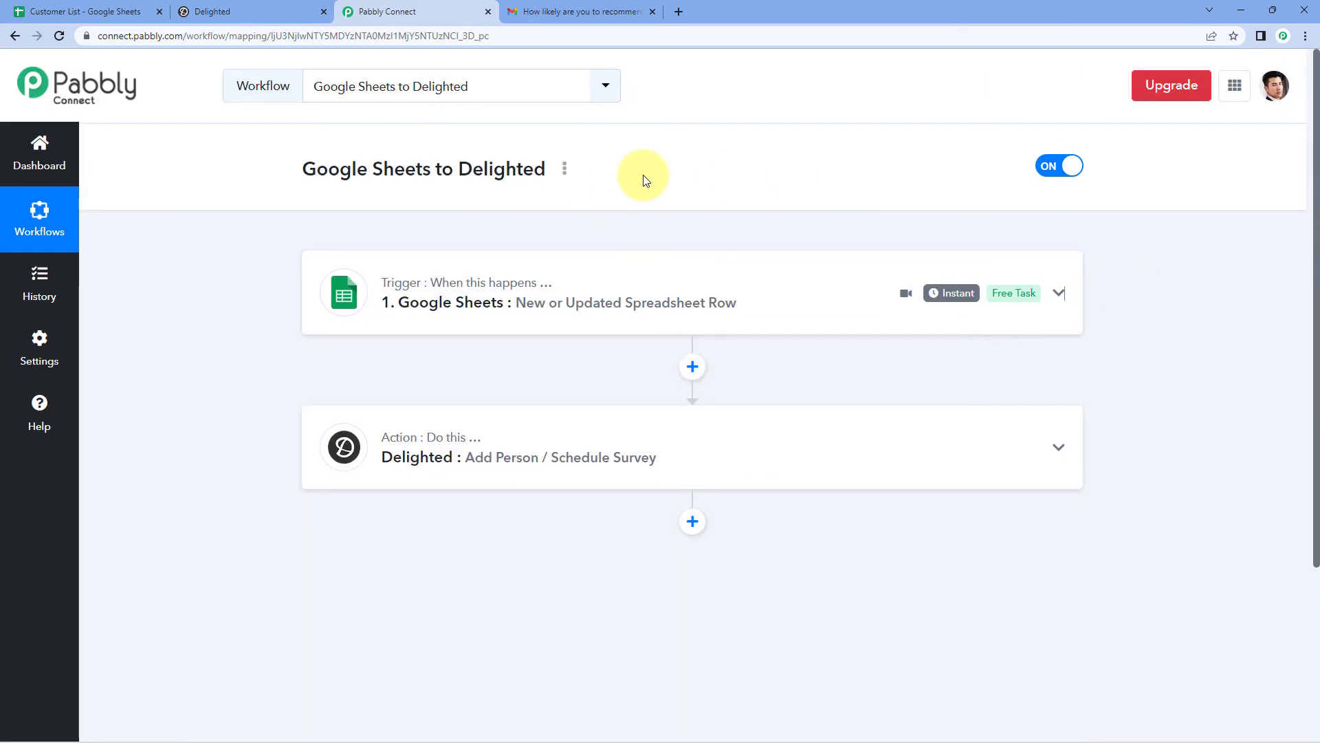
scroll(645, 180, "down", 1)
left_click(117, 11)
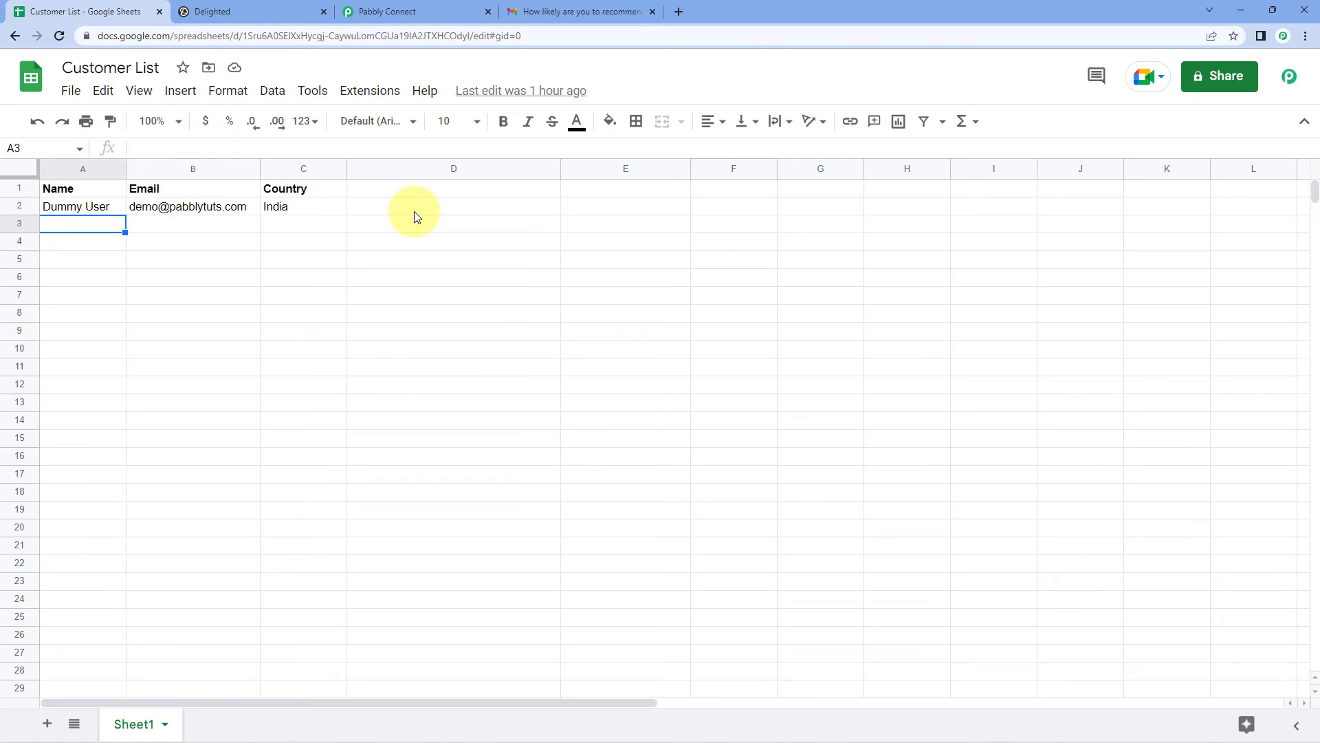
Step: Enter Test User, their e-mail address, and country US into row 3 of Customer List
left_click(468, 11)
scroll(648, 242, "up", 1)
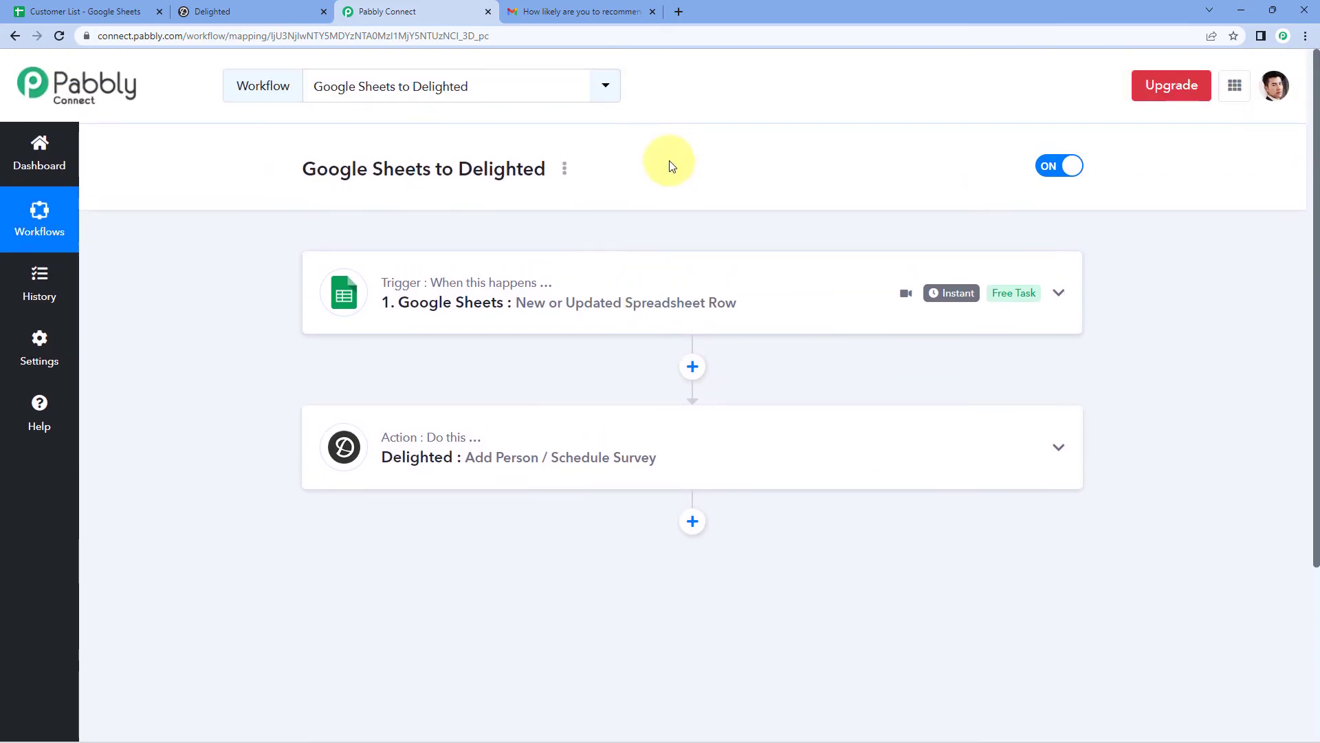
left_click(61, 6)
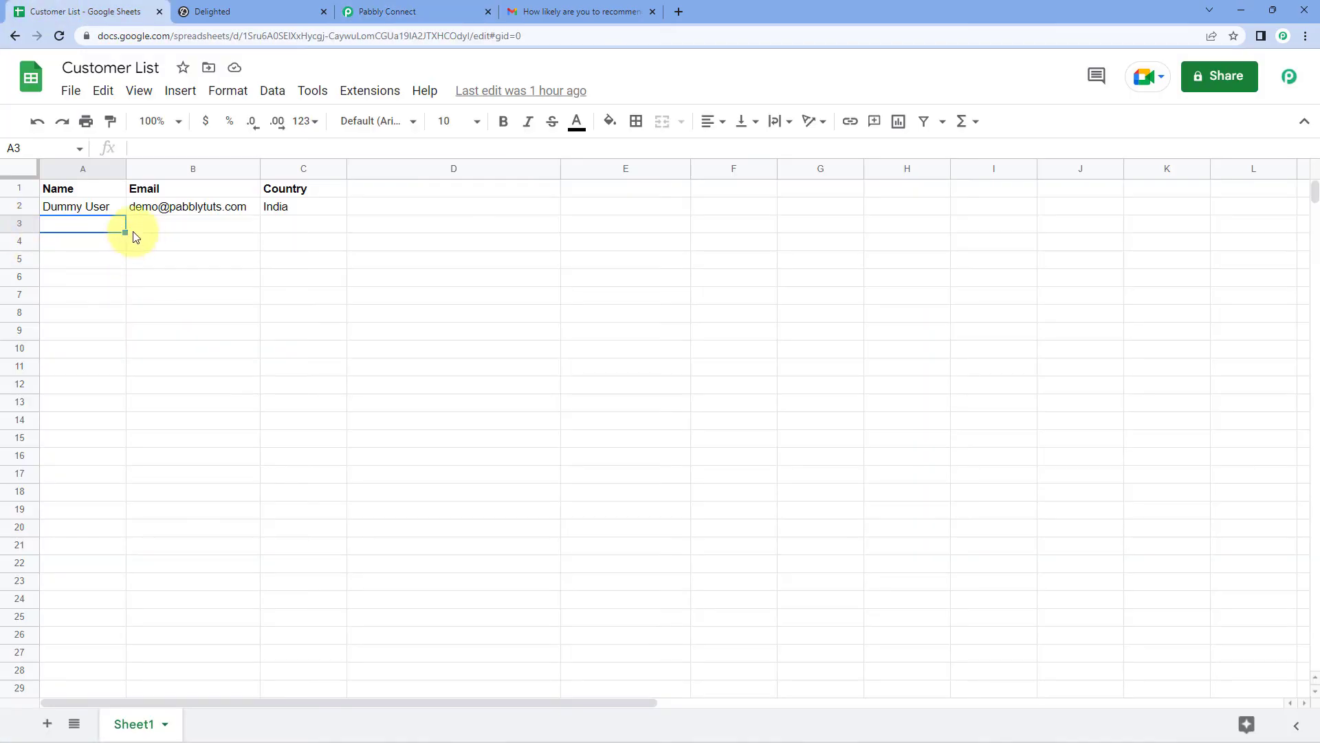
double_click(92, 227)
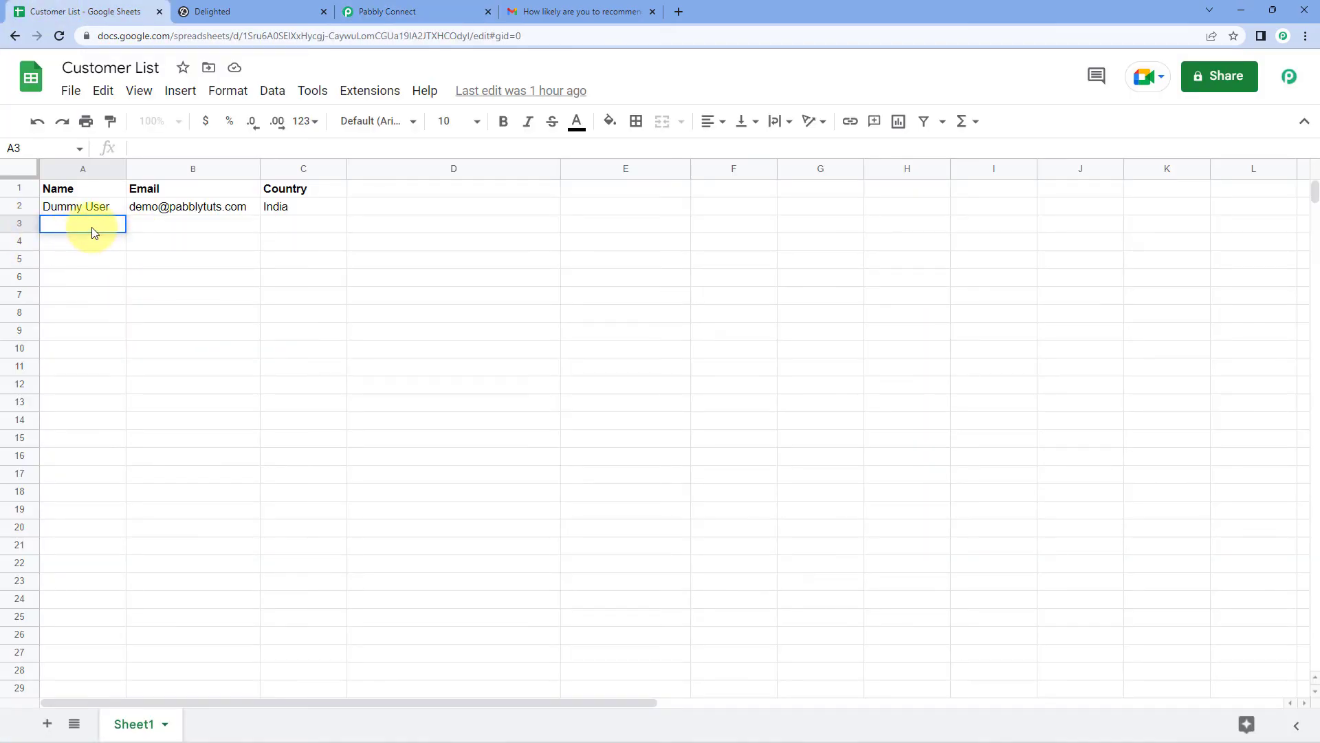
type("Test User")
key("Tab")
key("Tab")
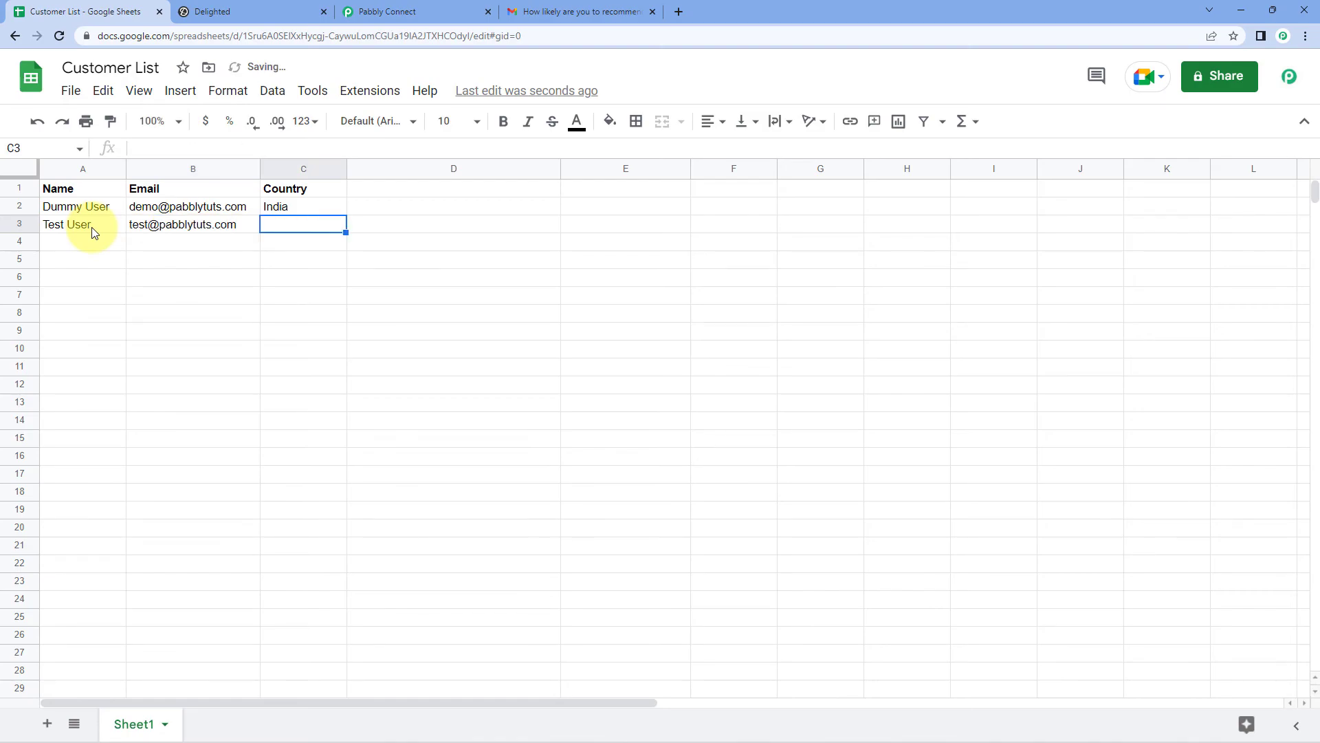
type("US")
left_click(162, 260)
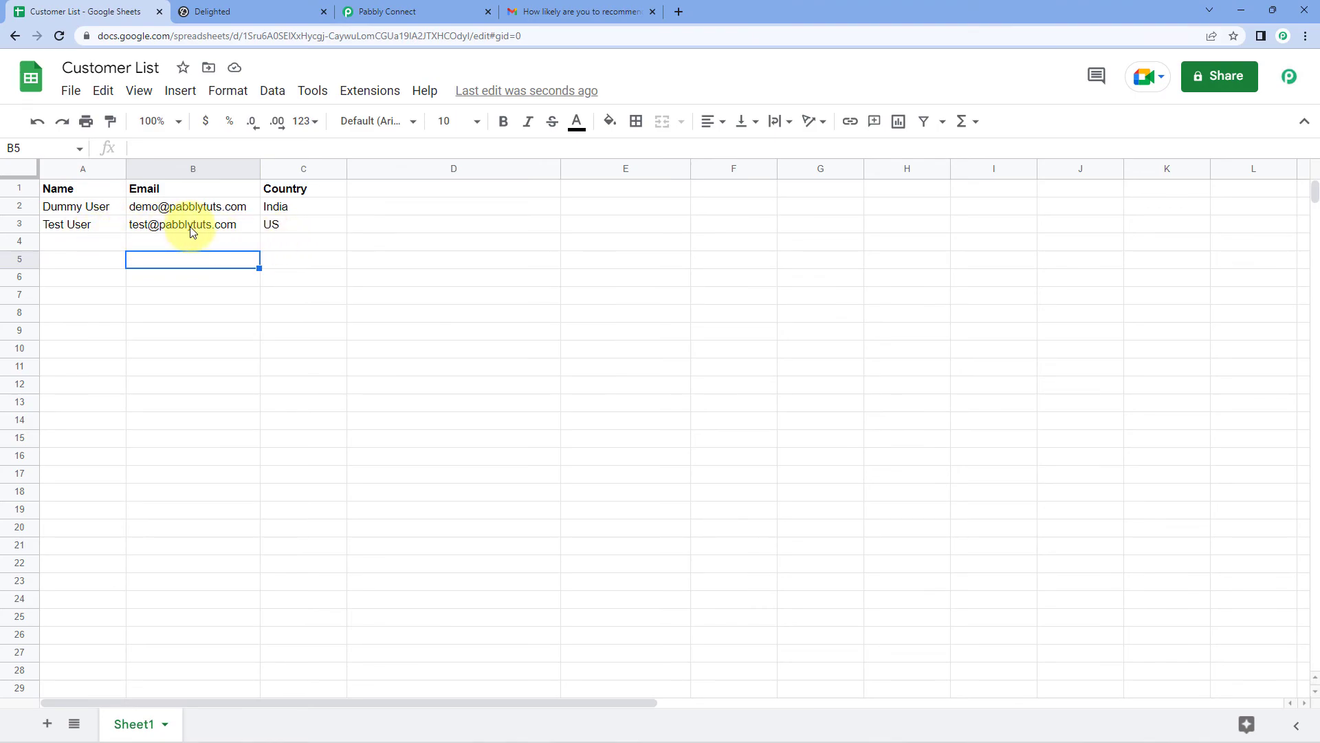
Step: Review the new A3:C3 row, then move to the Delighted page
left_click(119, 226)
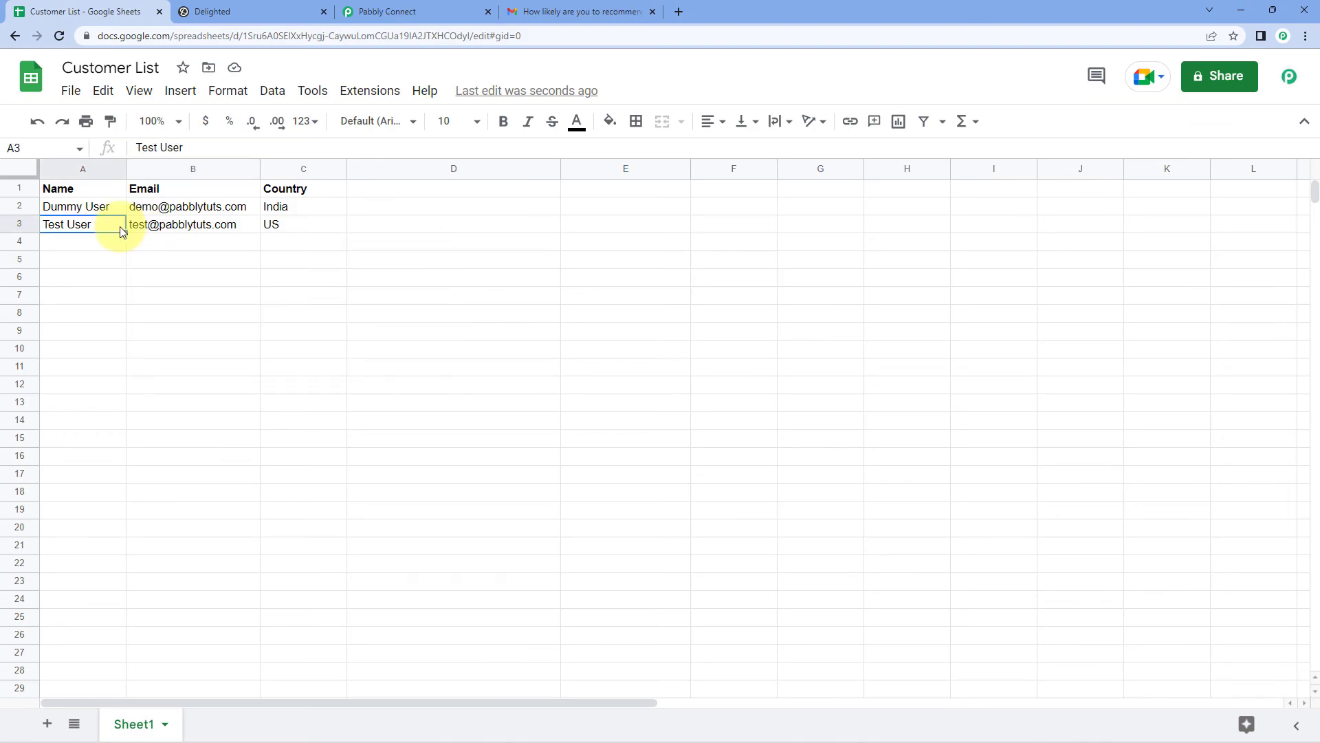
left_click(196, 225)
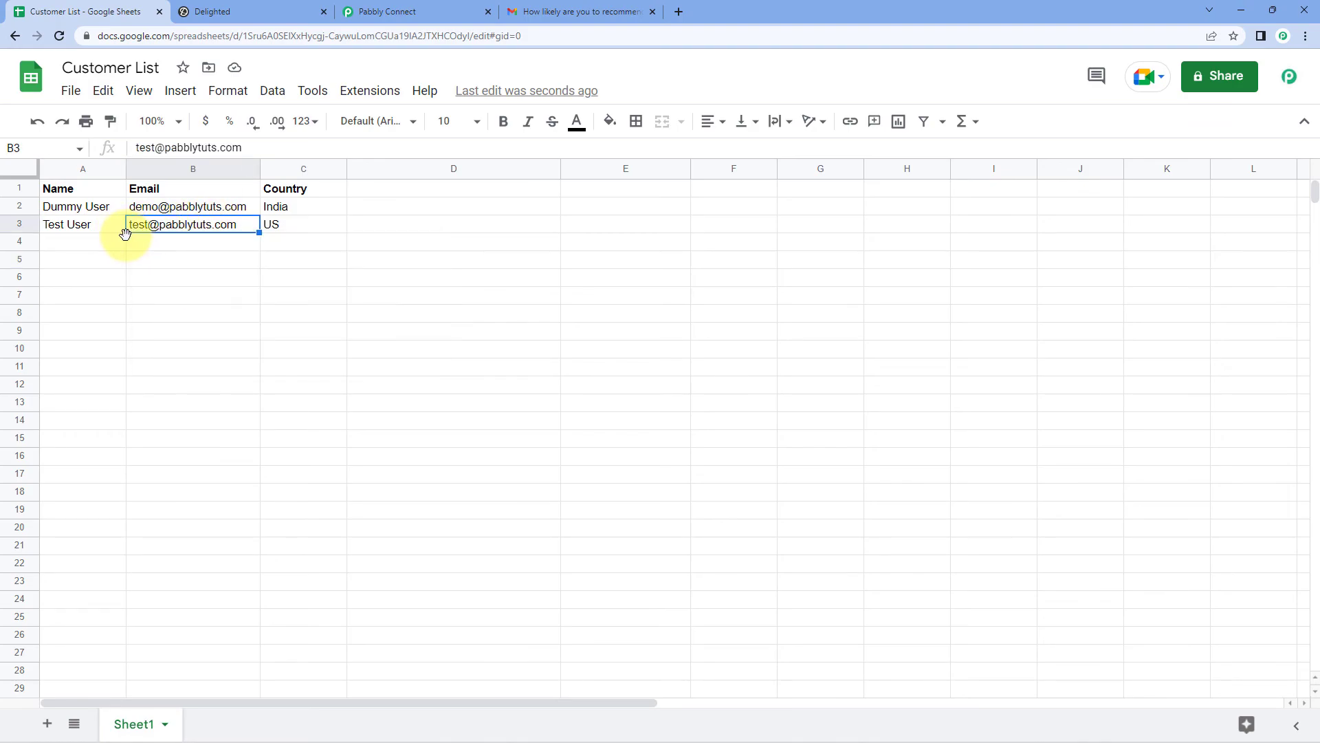
left_click(86, 230)
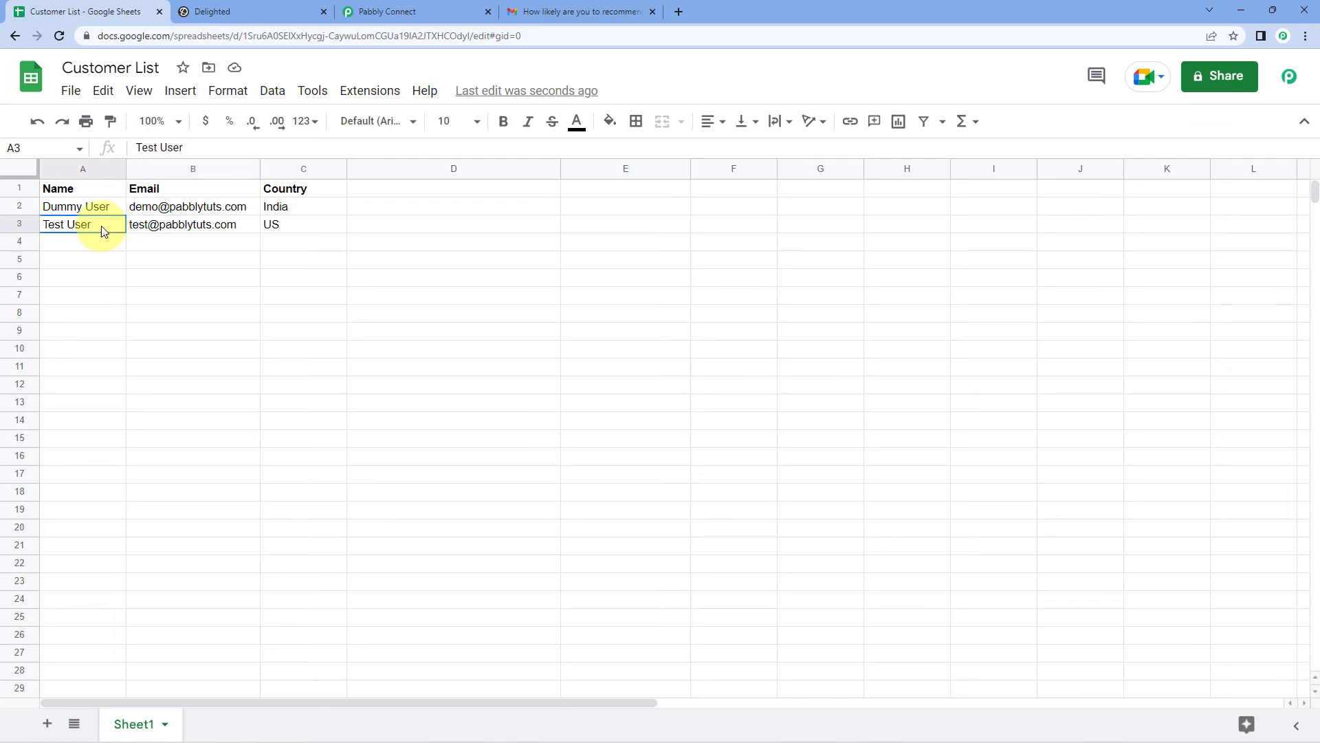
left_click_drag(73, 225, 280, 223)
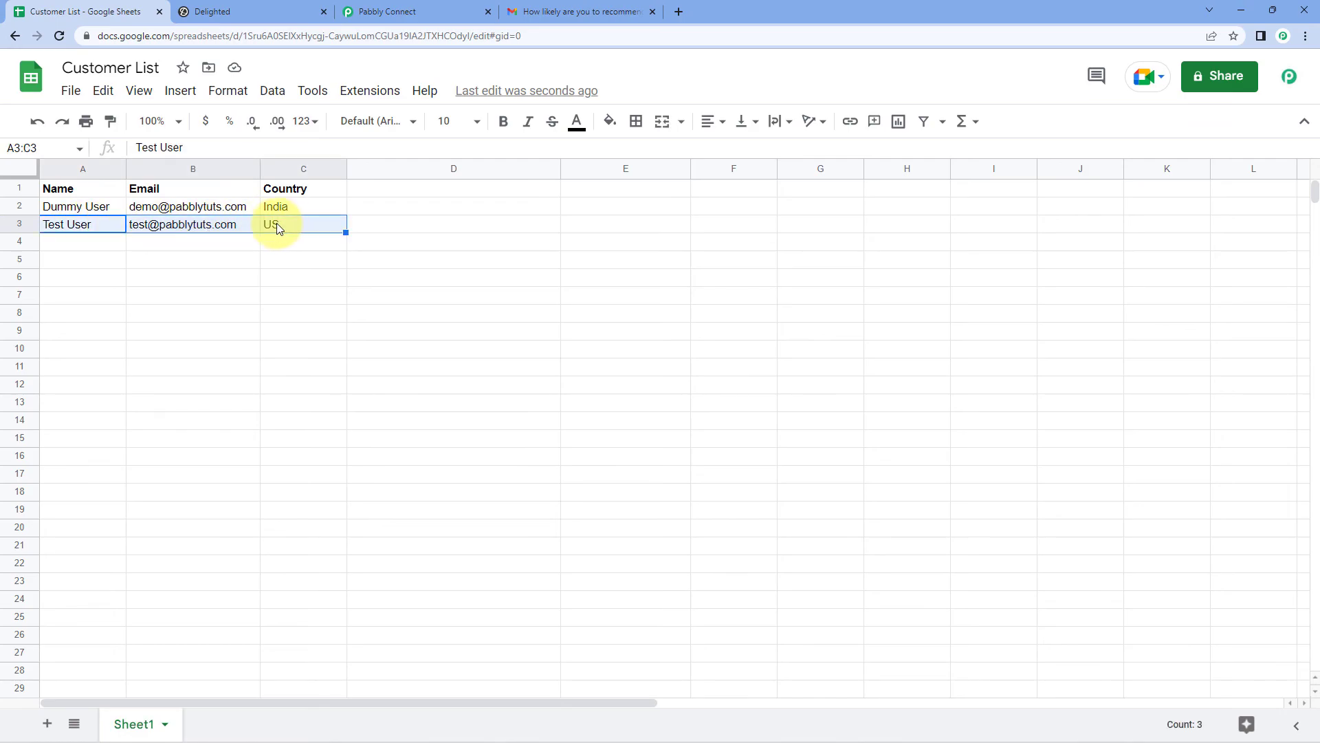
left_click(191, 242)
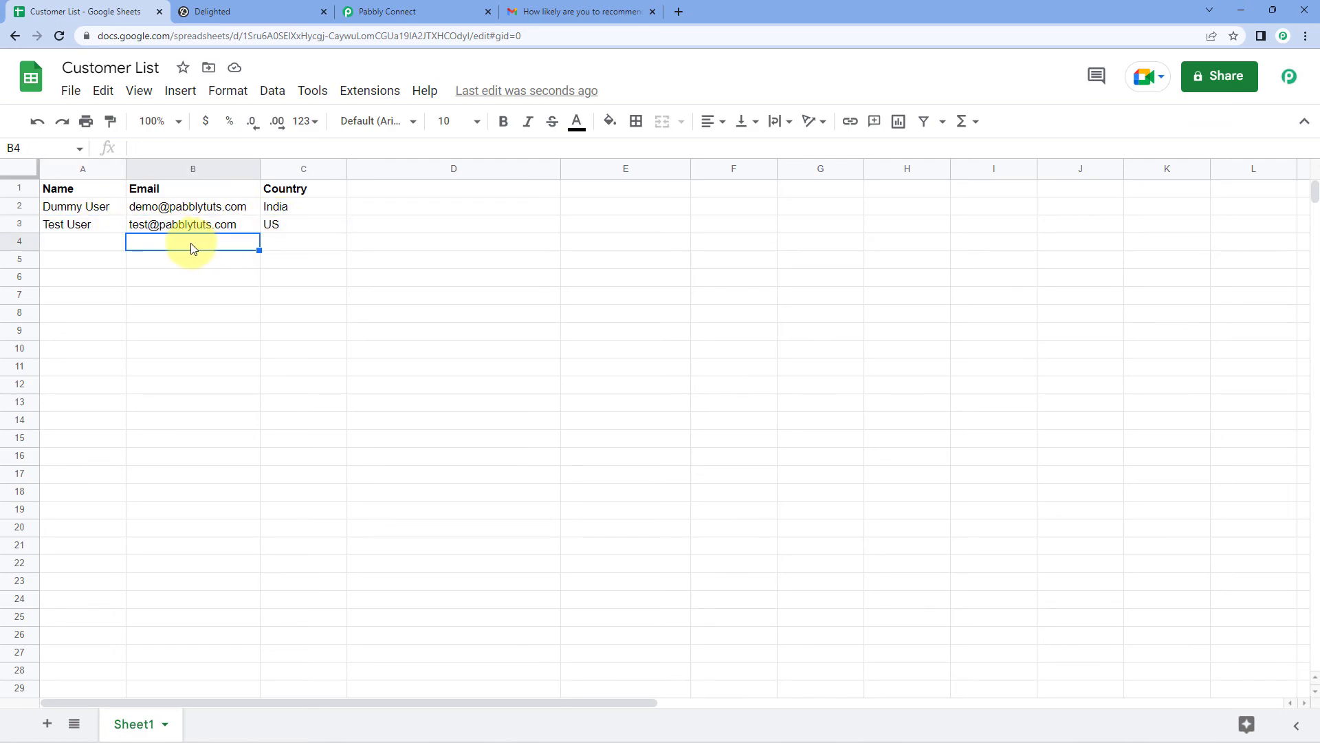
left_click(249, 11)
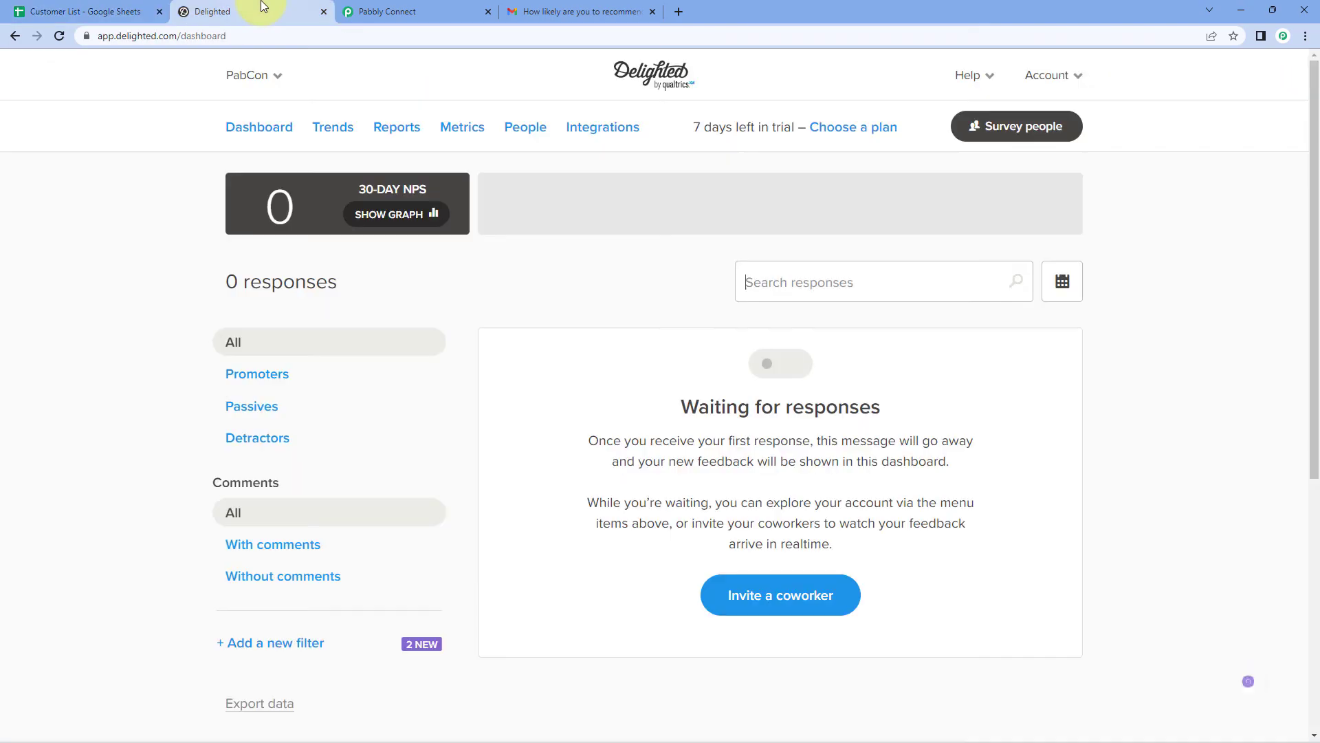
Step: Confirm Test User and their e-mail now appear in Delighted's People list
left_click(527, 130)
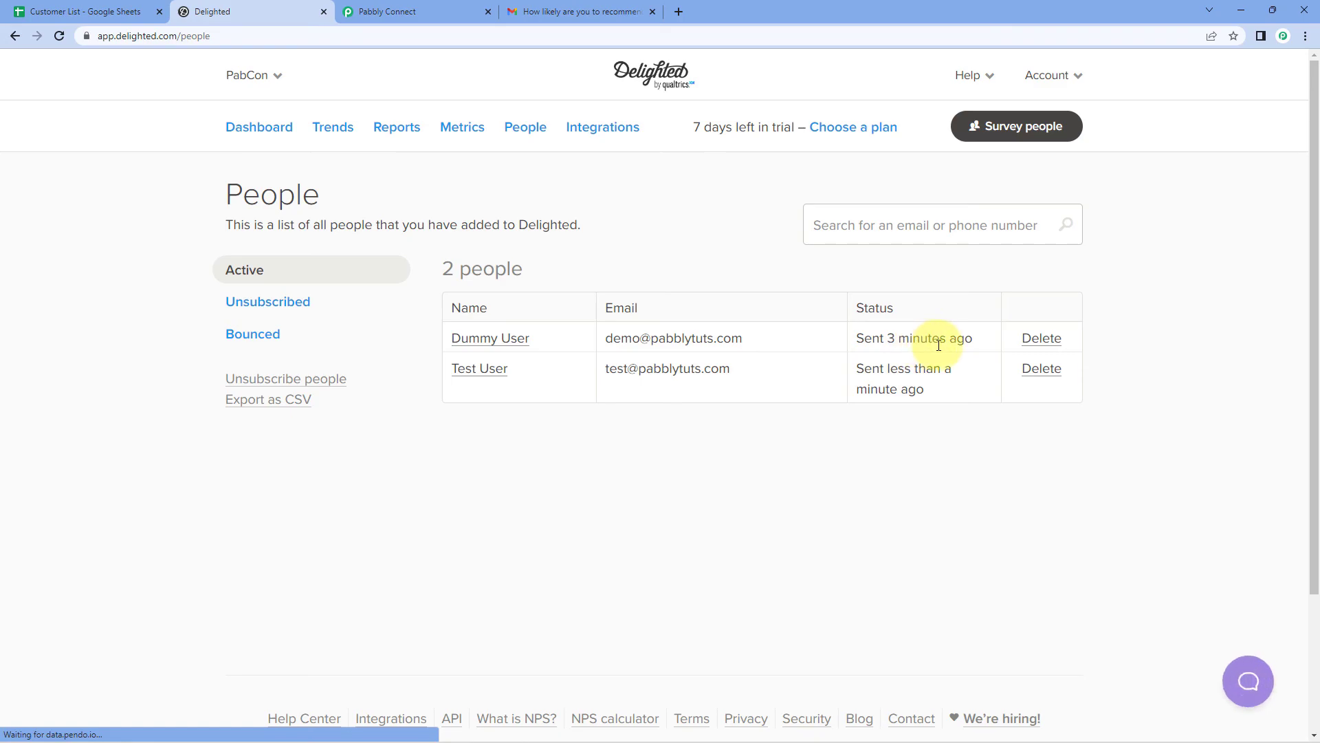
left_click_drag(744, 378, 610, 381)
left_click(610, 421)
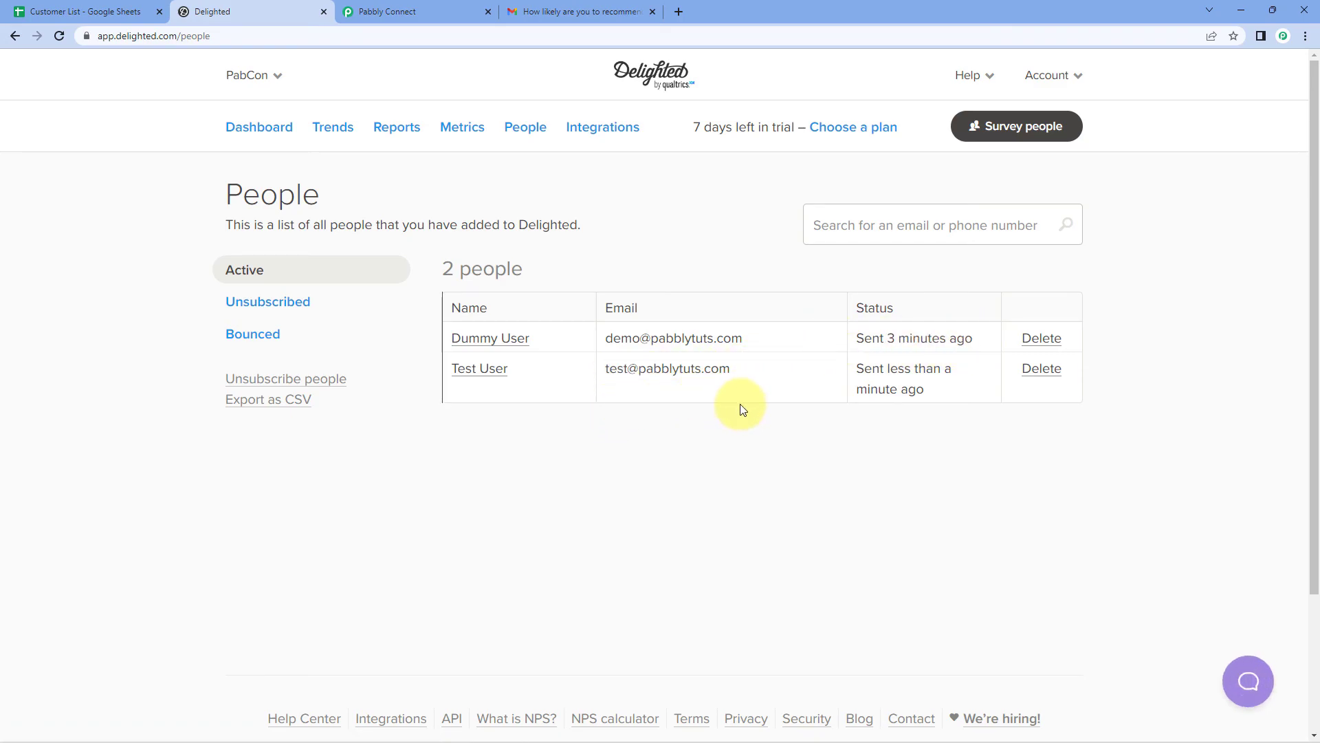
left_click_drag(511, 369, 449, 374)
left_click_drag(782, 374, 620, 346)
left_click(700, 233)
Step: Return to the Pabbly Connect workflow to see it switched on
left_click(441, 11)
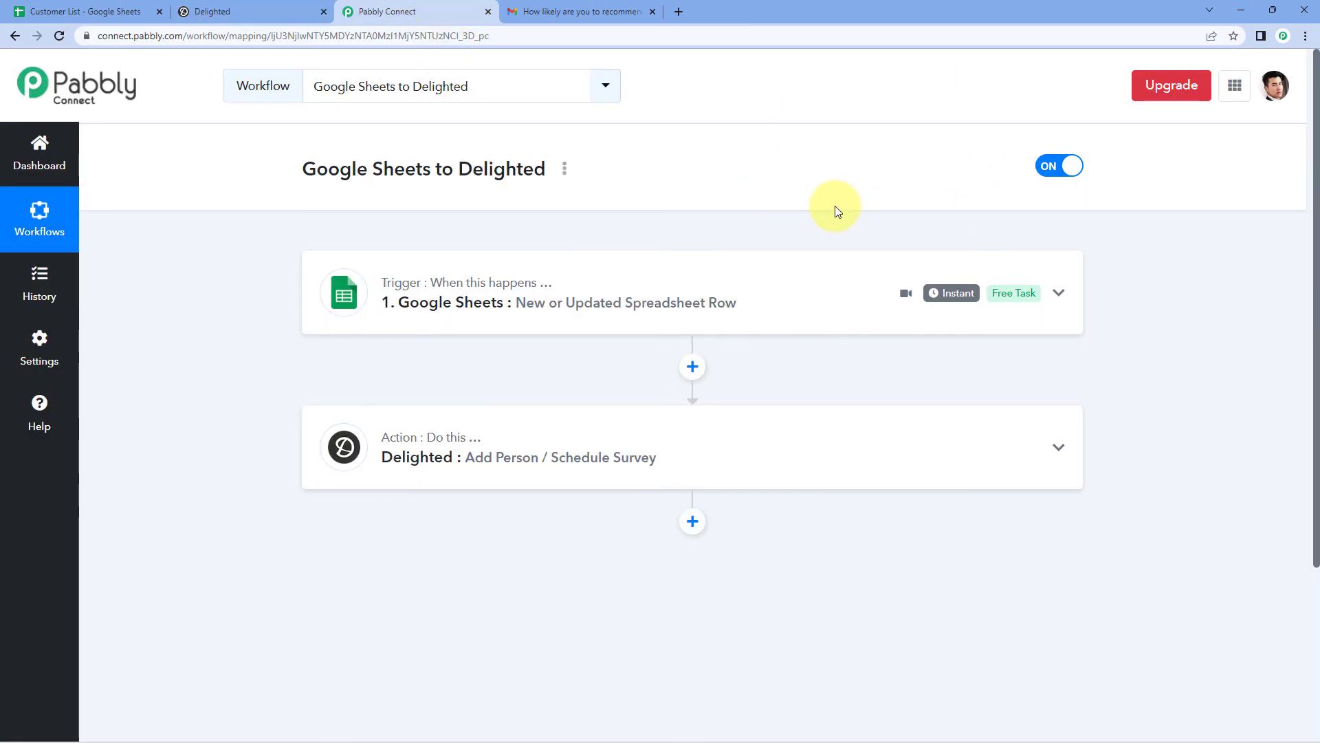